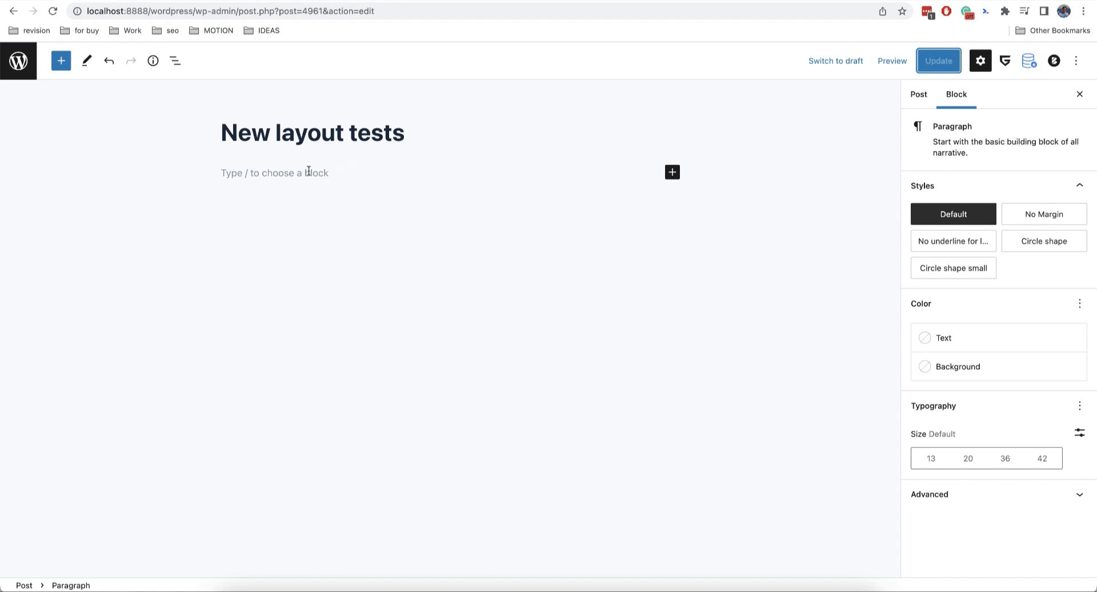
# - Set the post structure to the left-sidebar layout in the Blocksy page settings
pyautogui.click(246, 175)
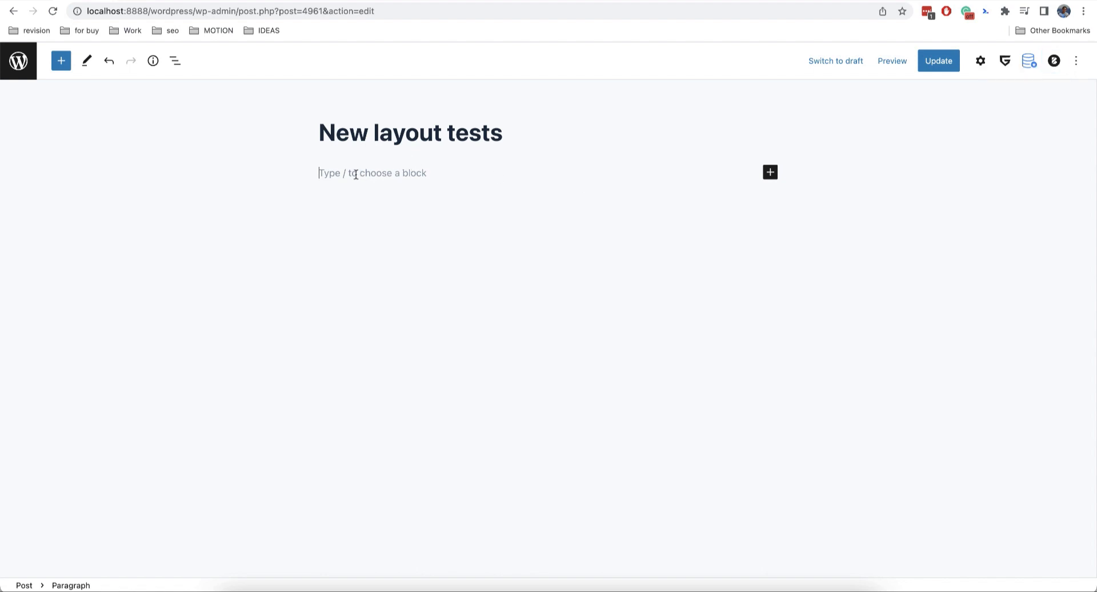
pyautogui.click(1054, 60)
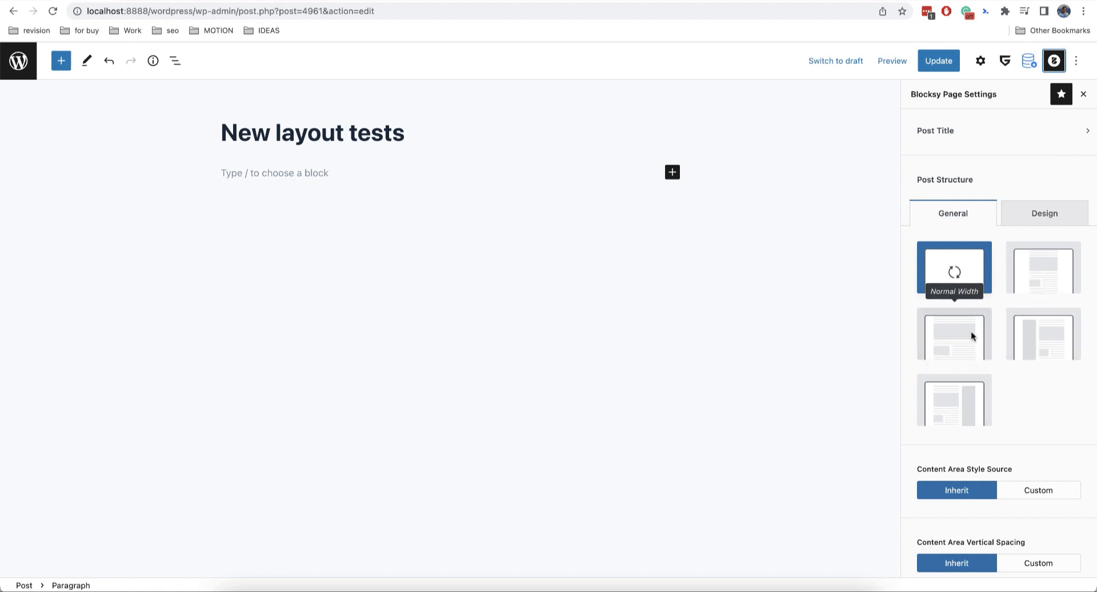
pyautogui.click(1045, 337)
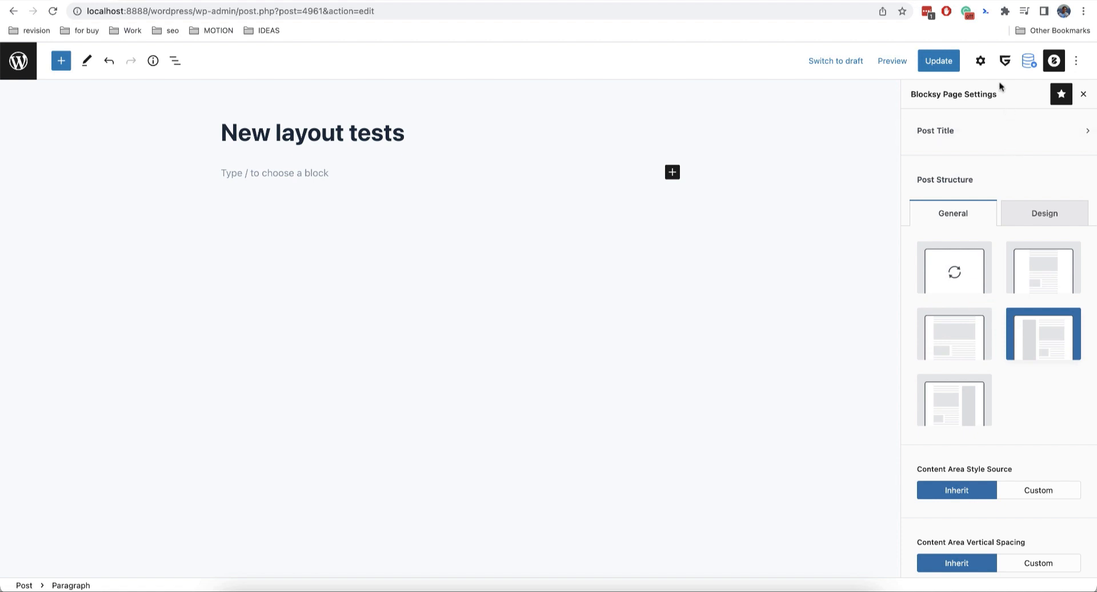
# - Set the post template to GreenShift Full Width and update the post
pyautogui.click(980, 60)
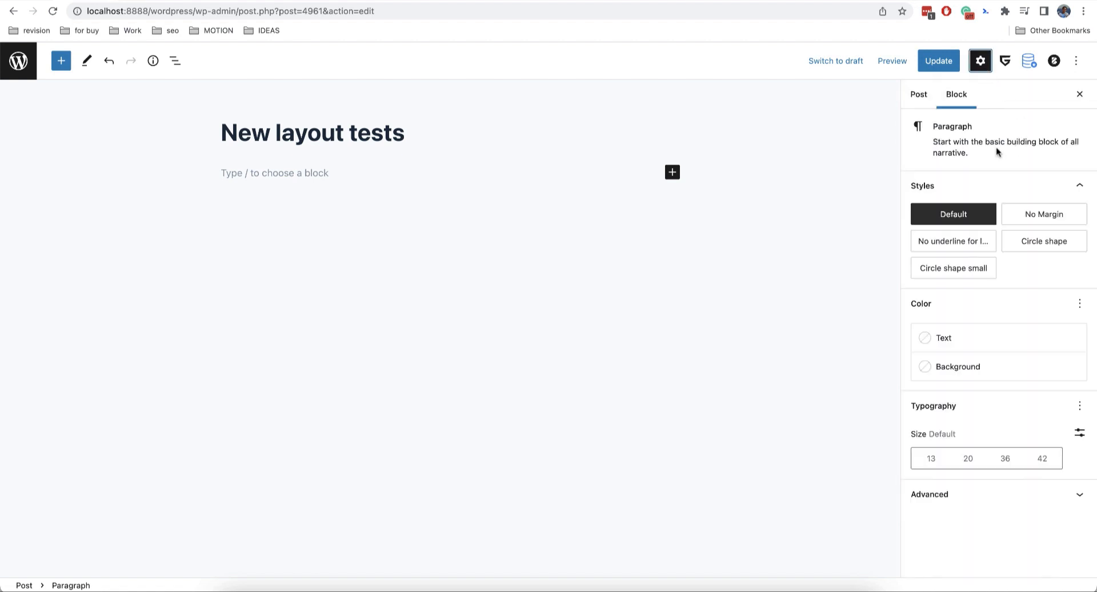
pyautogui.click(377, 179)
pyautogui.click(927, 101)
pyautogui.scroll(-2, 1006, 247)
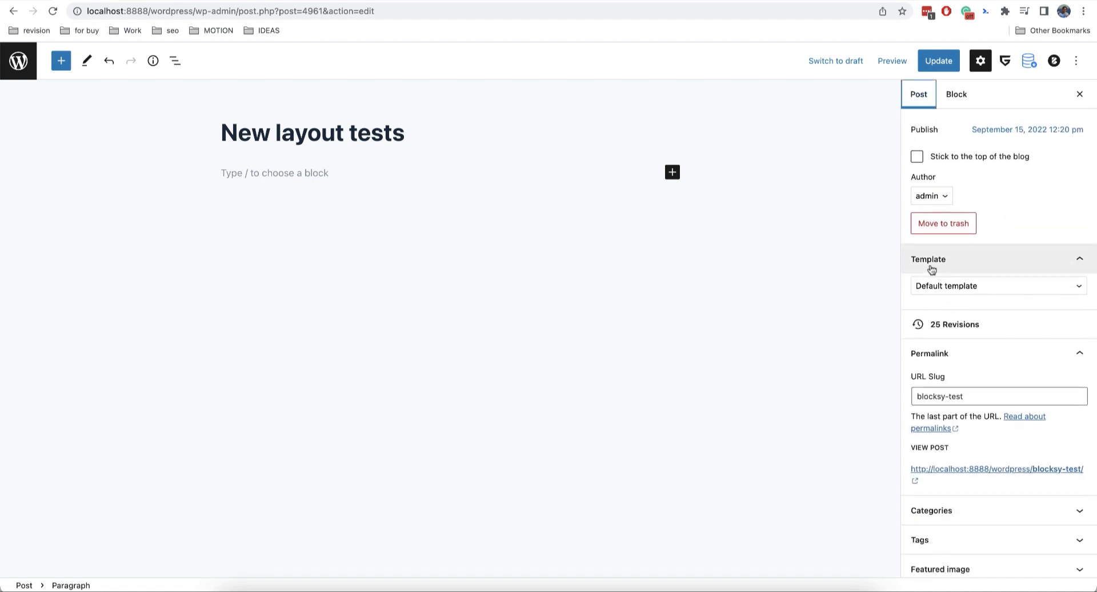
pyautogui.scroll(2, 932, 270)
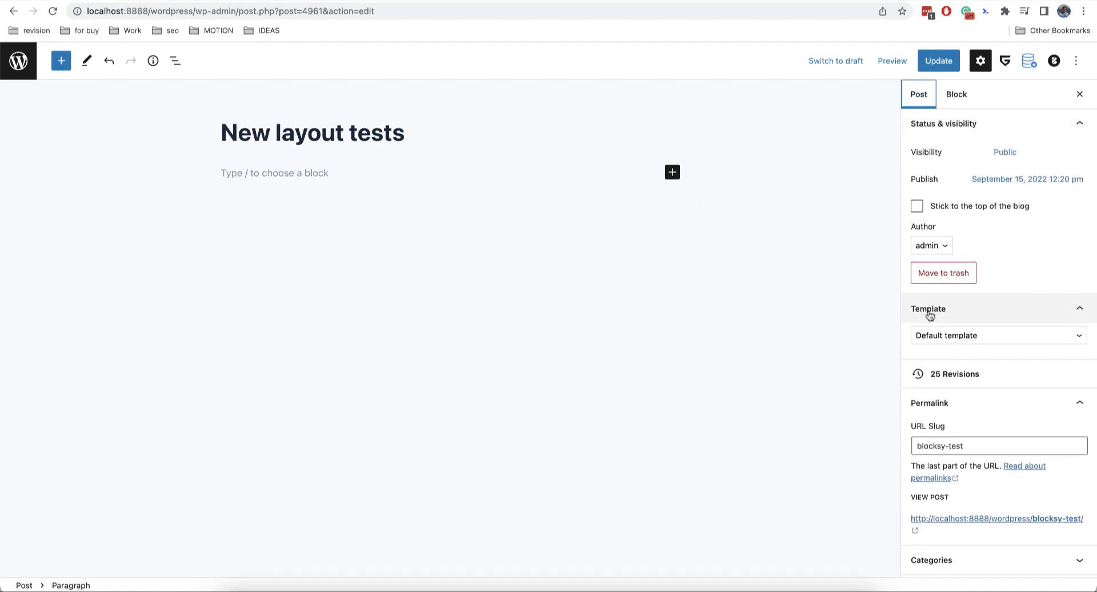
pyautogui.click(948, 339)
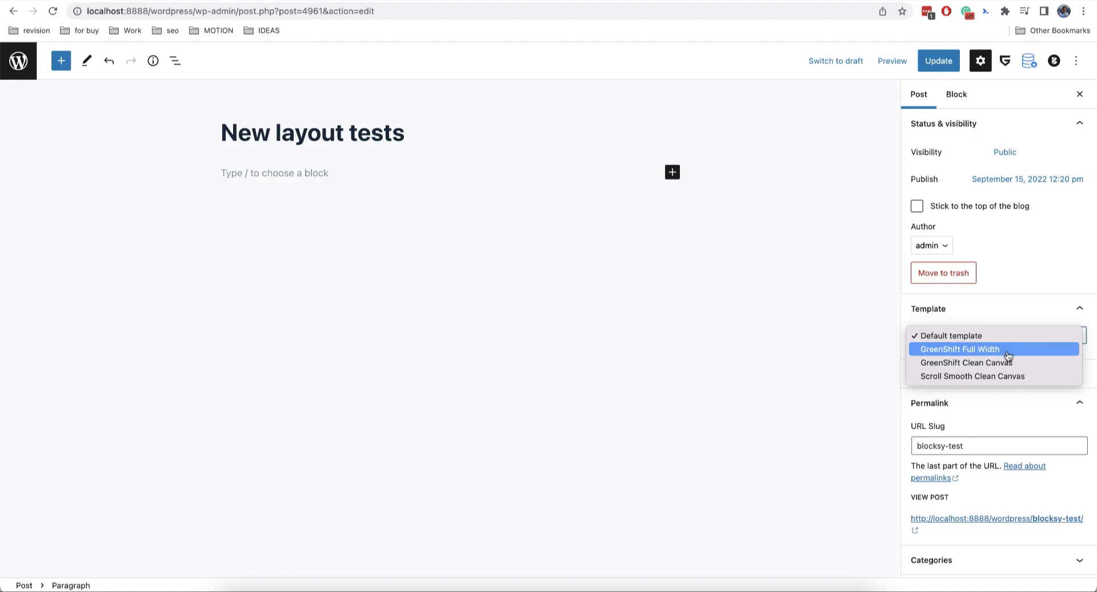
pyautogui.click(951, 349)
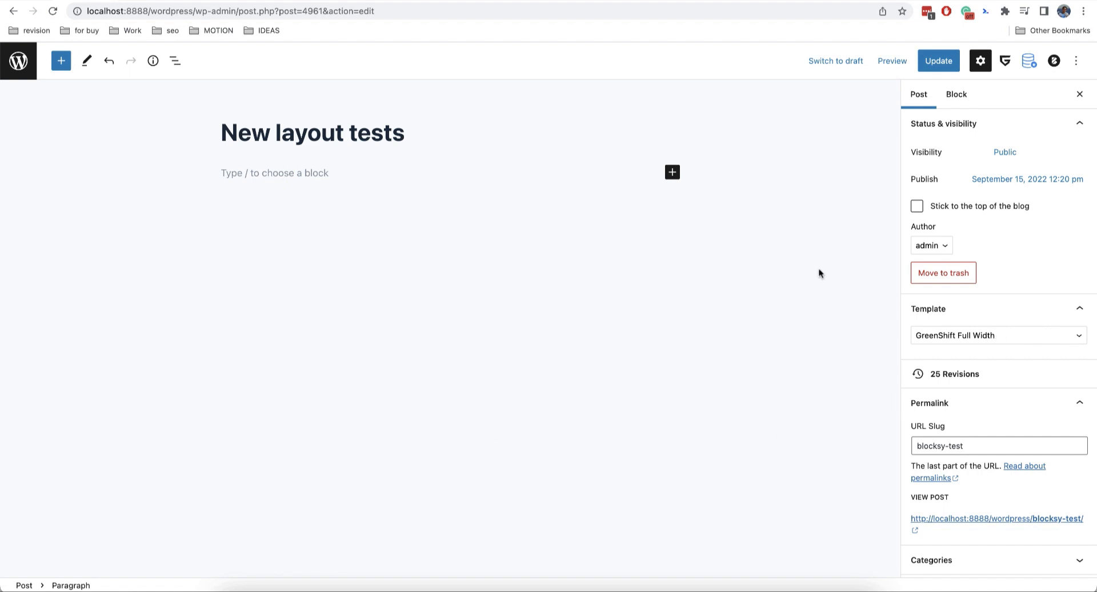
pyautogui.click(923, 63)
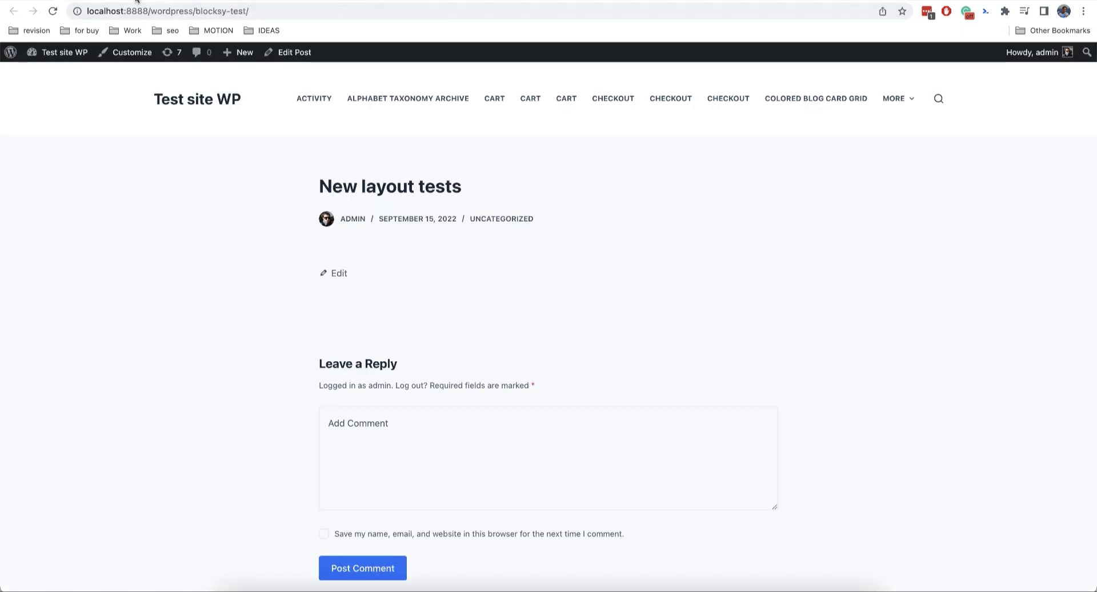
# - Reload the live post page and check how the full-width template displays
pyautogui.press('super+r')
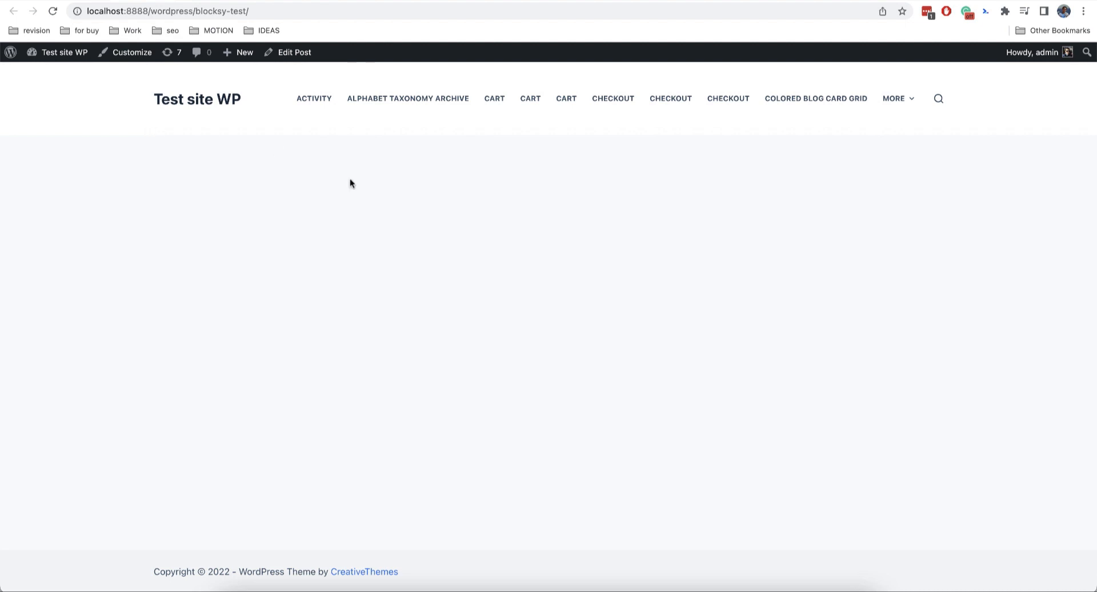
pyautogui.scroll(-4, 238, 333)
pyautogui.scroll(4, 237, 333)
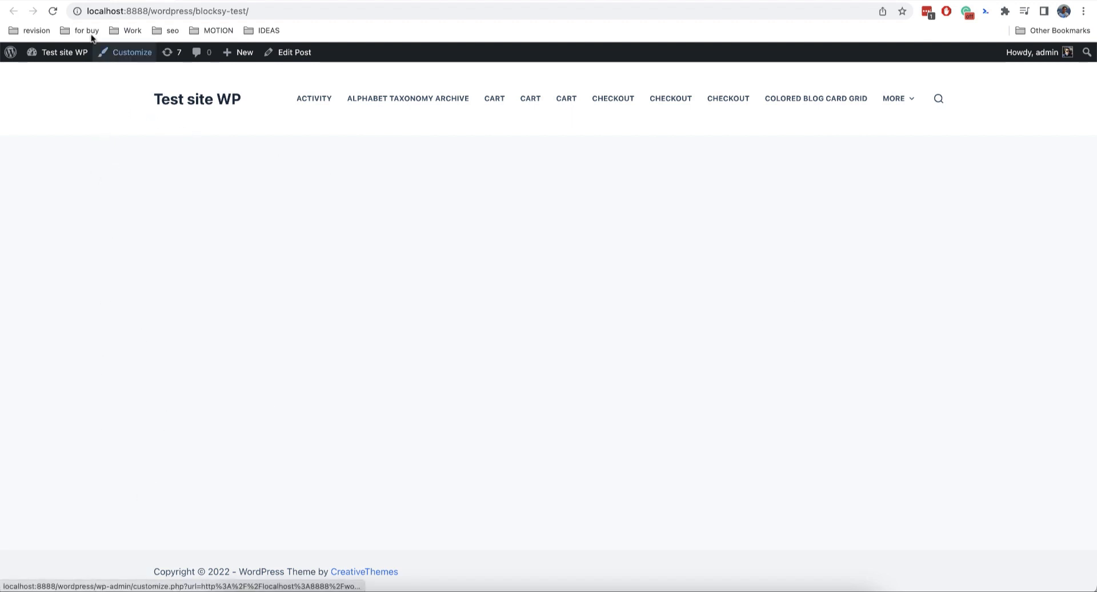
# - Apply the GreenShift Clean Canvas template to the post, update it, and check the reloaded live page
pyautogui.click(291, 52)
pyautogui.click(984, 308)
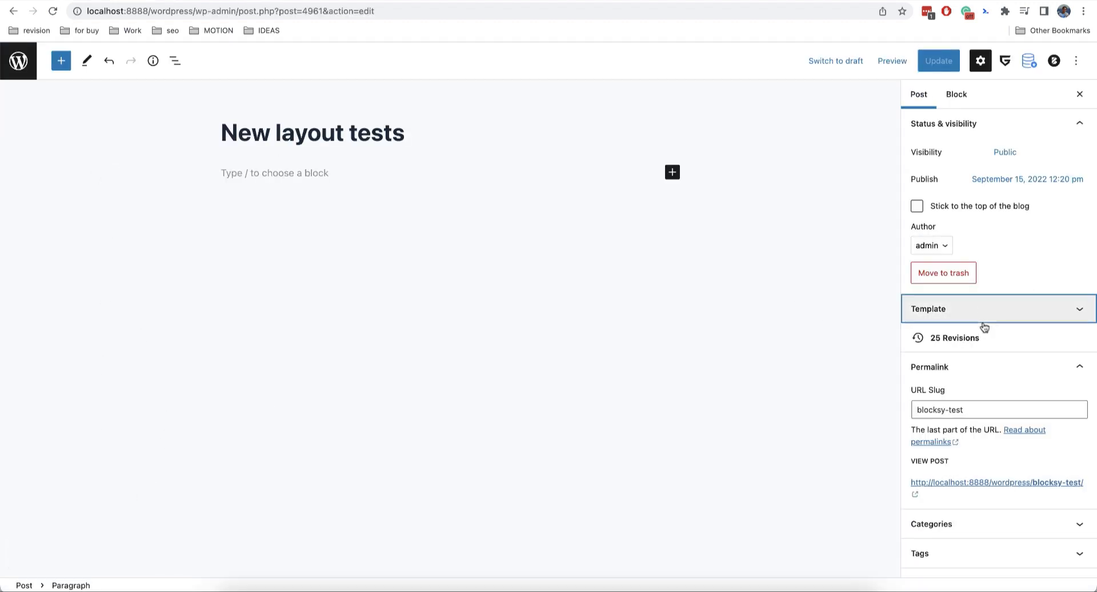
pyautogui.click(980, 314)
pyautogui.click(982, 337)
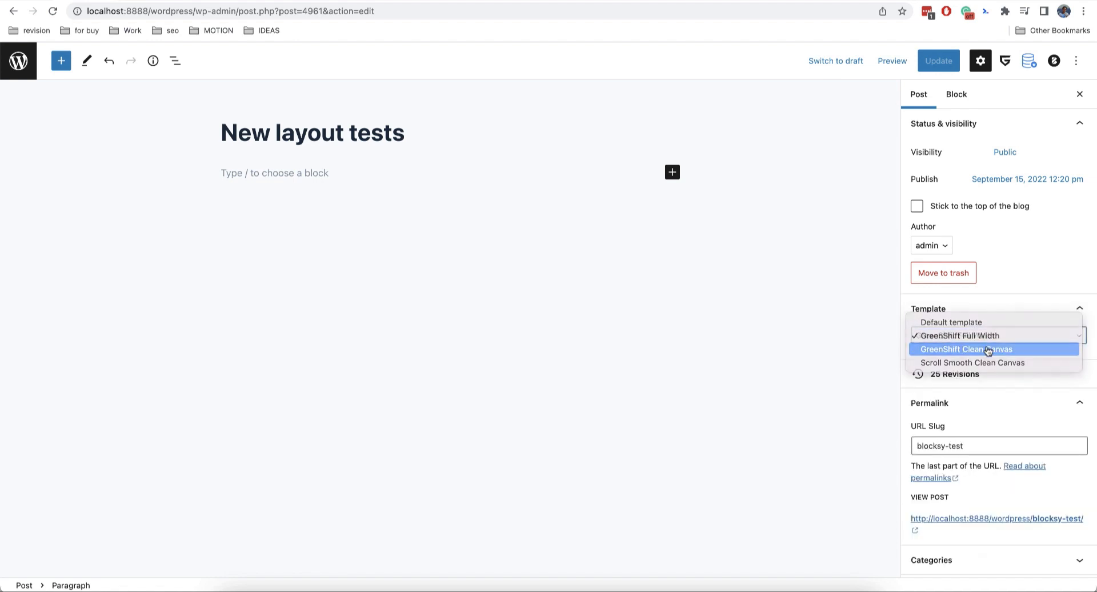
pyautogui.click(984, 348)
pyautogui.click(934, 69)
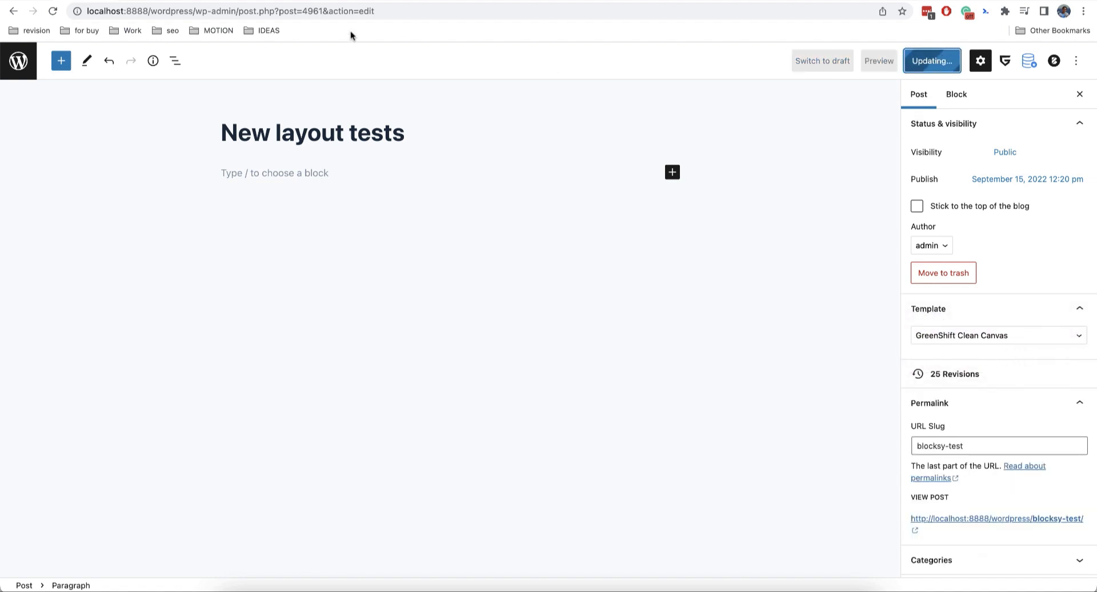
pyautogui.click(138, 1)
pyautogui.click(53, 11)
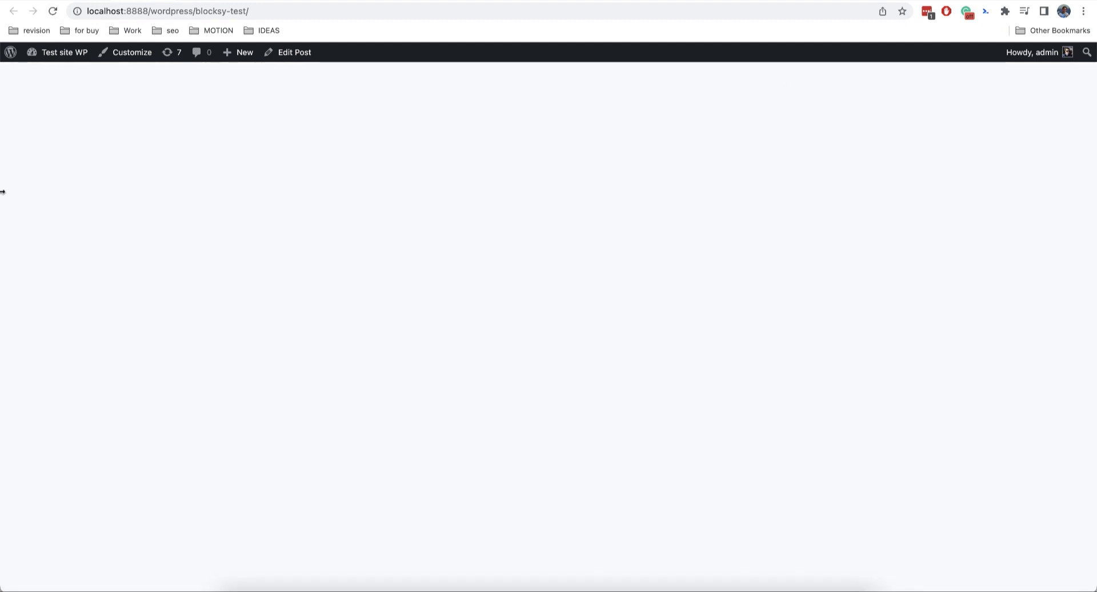
# - Return to the post editor and insert an Advanced Heading block below the post title
pyautogui.click(79, 1)
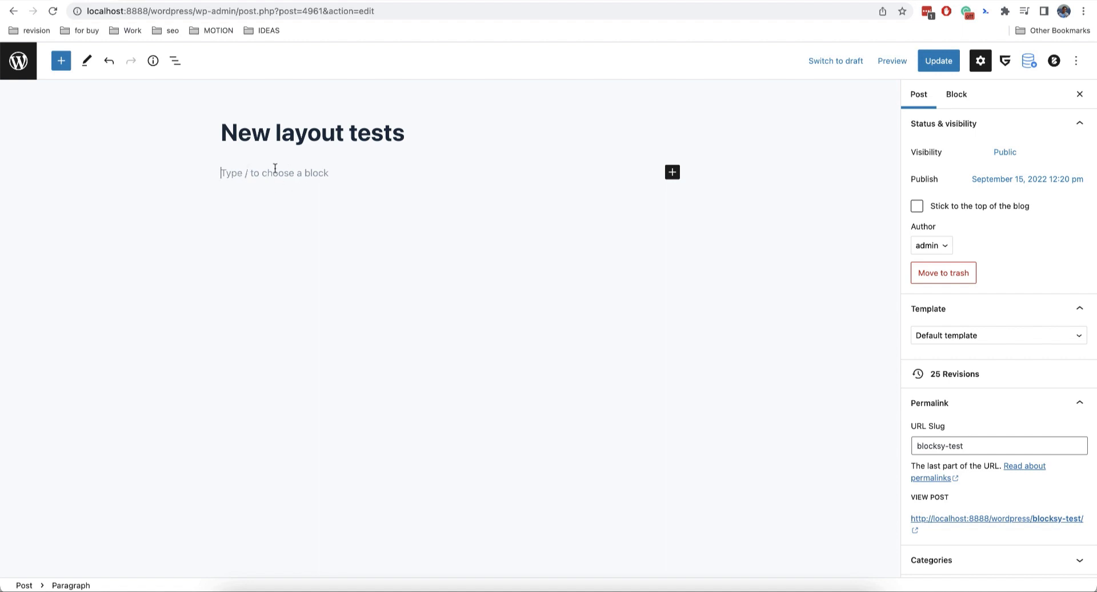
pyautogui.write('/')
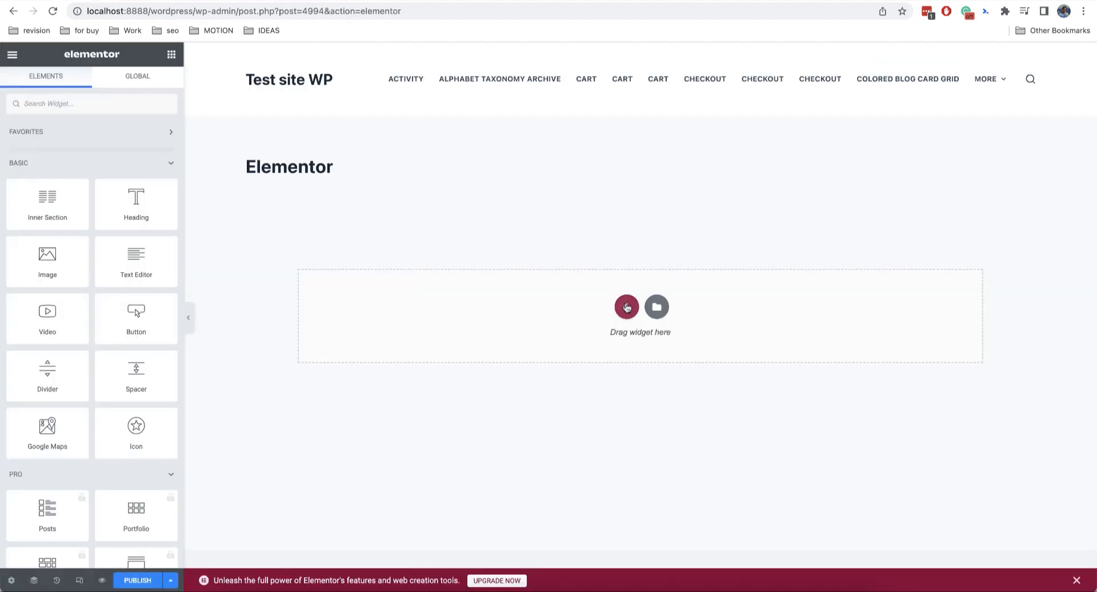
# - Add a Heading widget to the Elementor page and show its section structure in the Navigator
pyautogui.moveTo(140, 205); pyautogui.dragTo(441, 403)
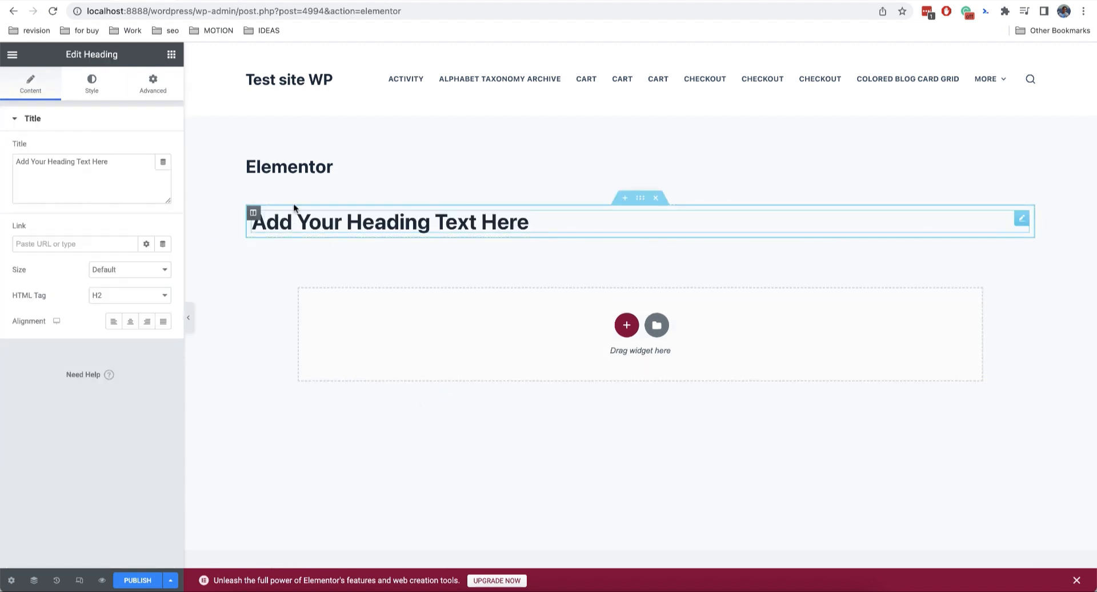
pyautogui.click(640, 198)
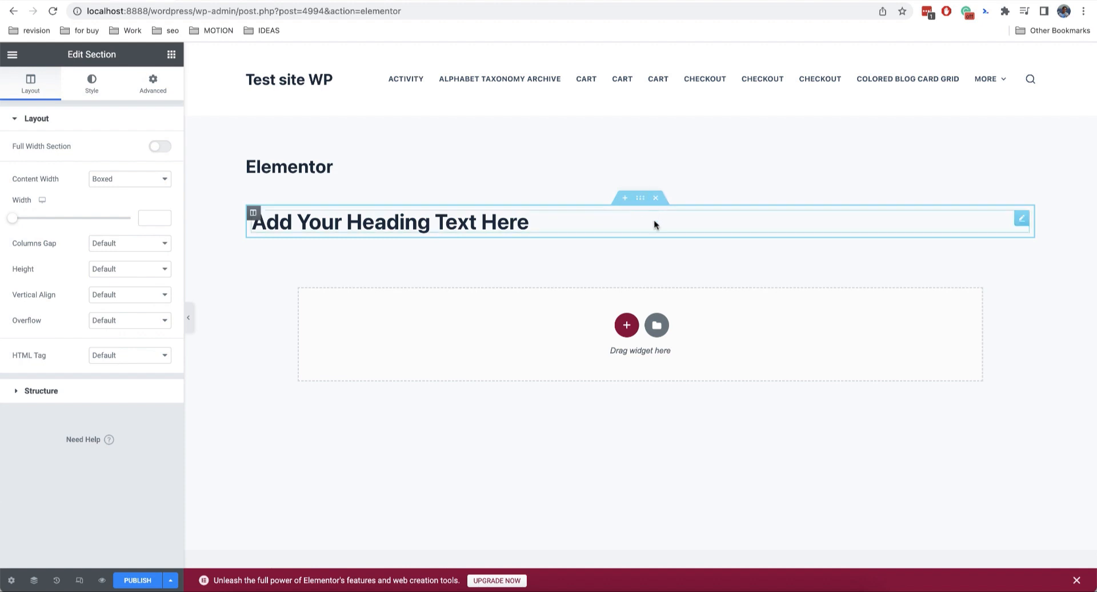
pyautogui.rightClick(799, 185)
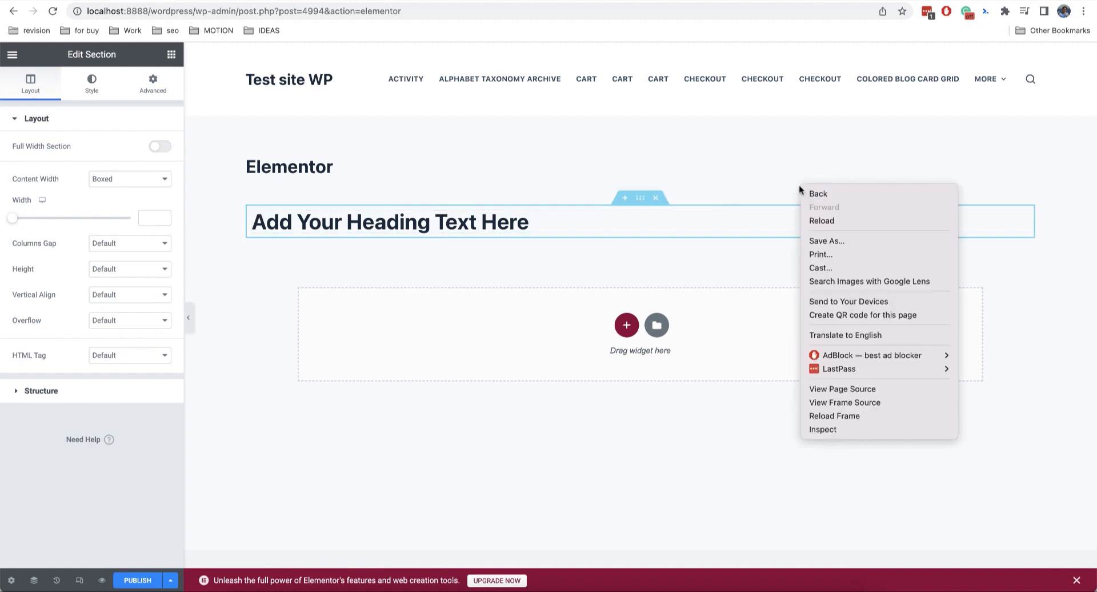
pyautogui.click(723, 169)
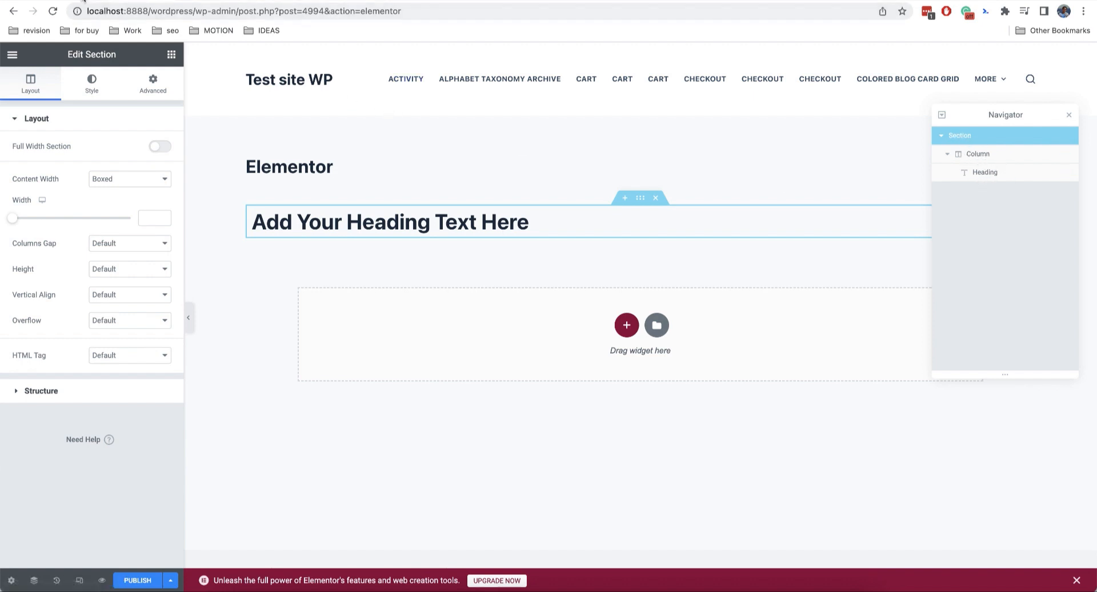
# - Switch back to the WordPress post editor and inspect the Advanced Heading block's settings
pyautogui.click(82, 0)
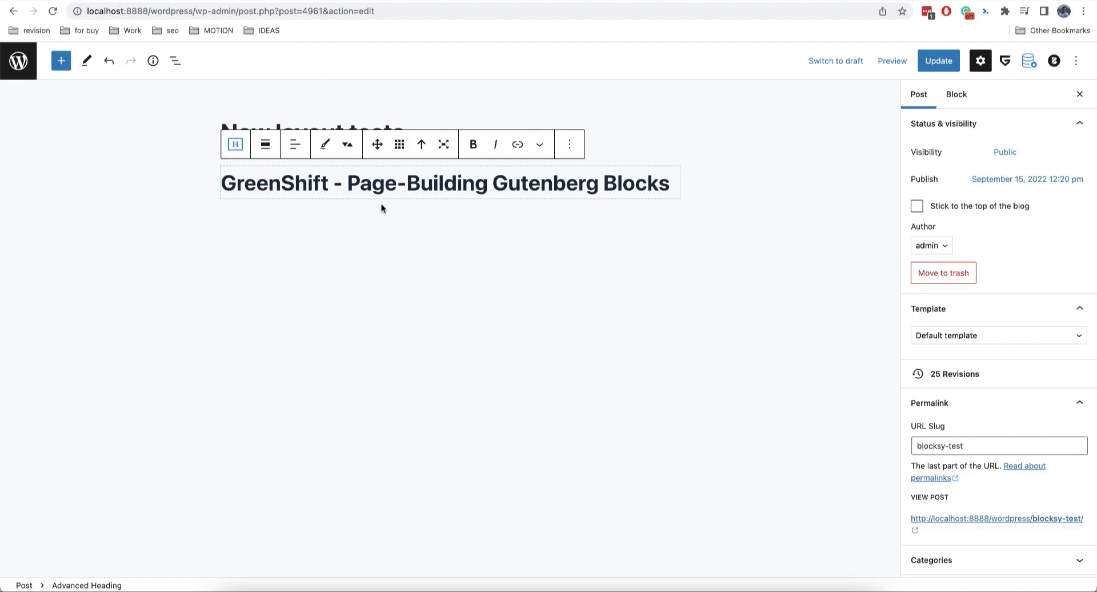
pyautogui.click(479, 245)
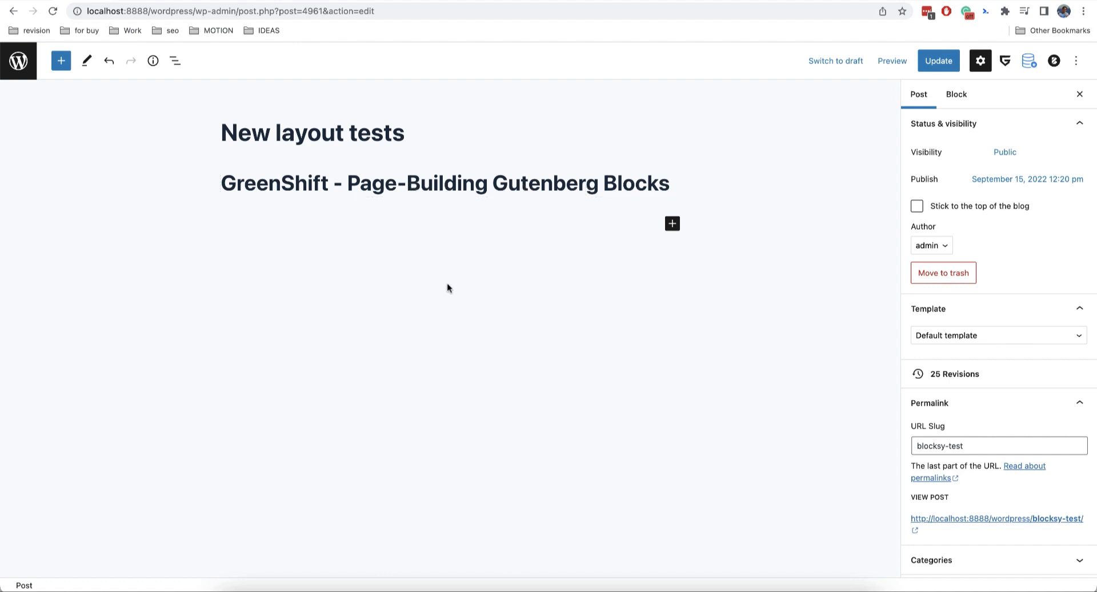
pyautogui.click(553, 184)
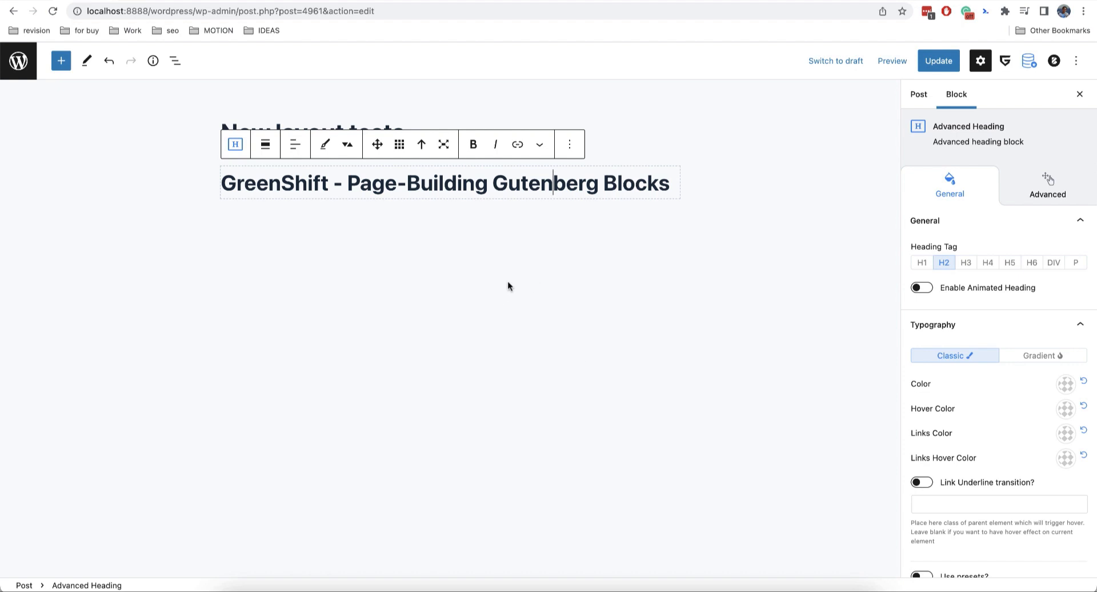
pyautogui.click(652, 238)
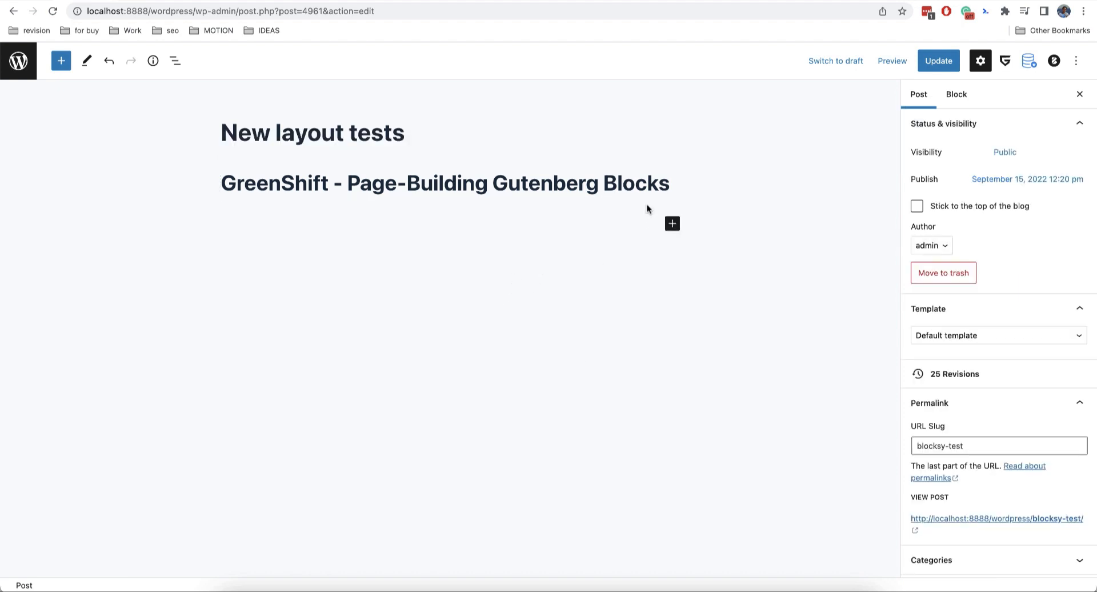
# - Insert a GreenShift Row block with a single column below the heading
pyautogui.click(635, 217)
pyautogui.write('/row')
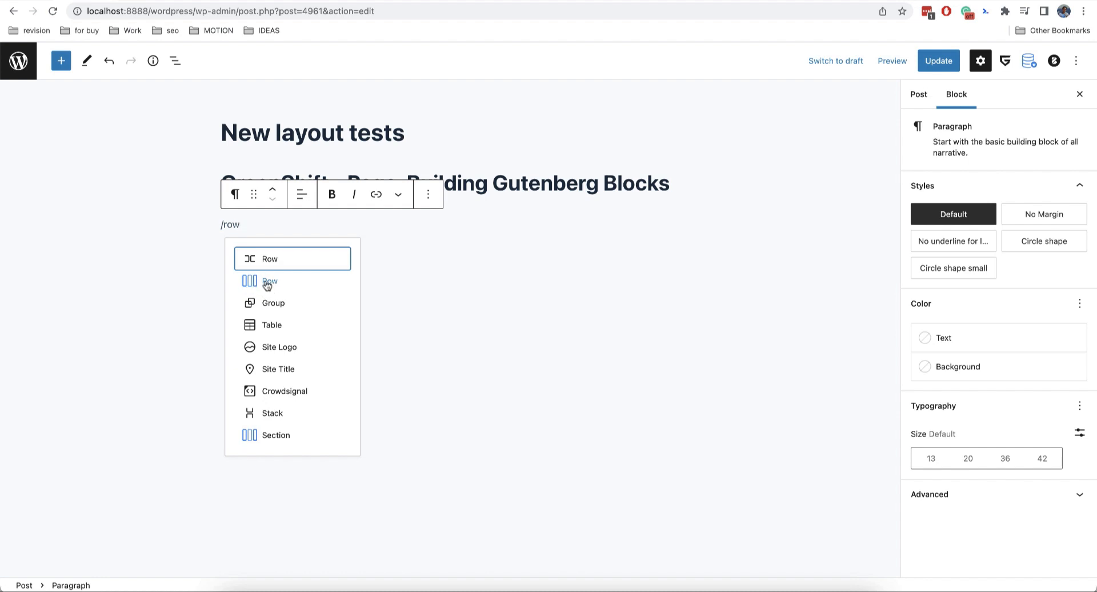
pyautogui.click(267, 283)
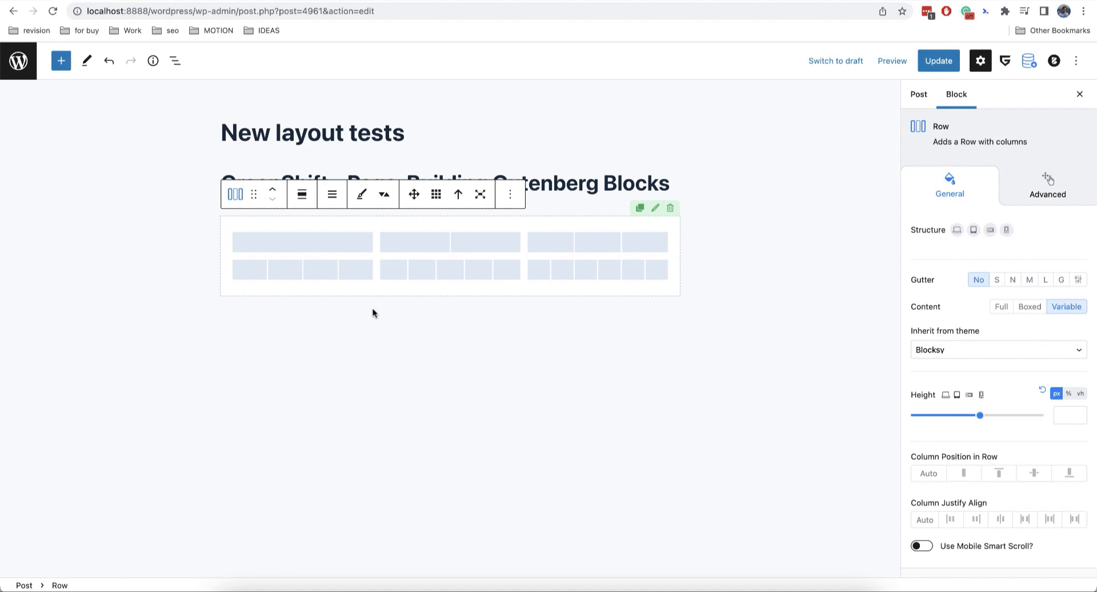
pyautogui.click(364, 247)
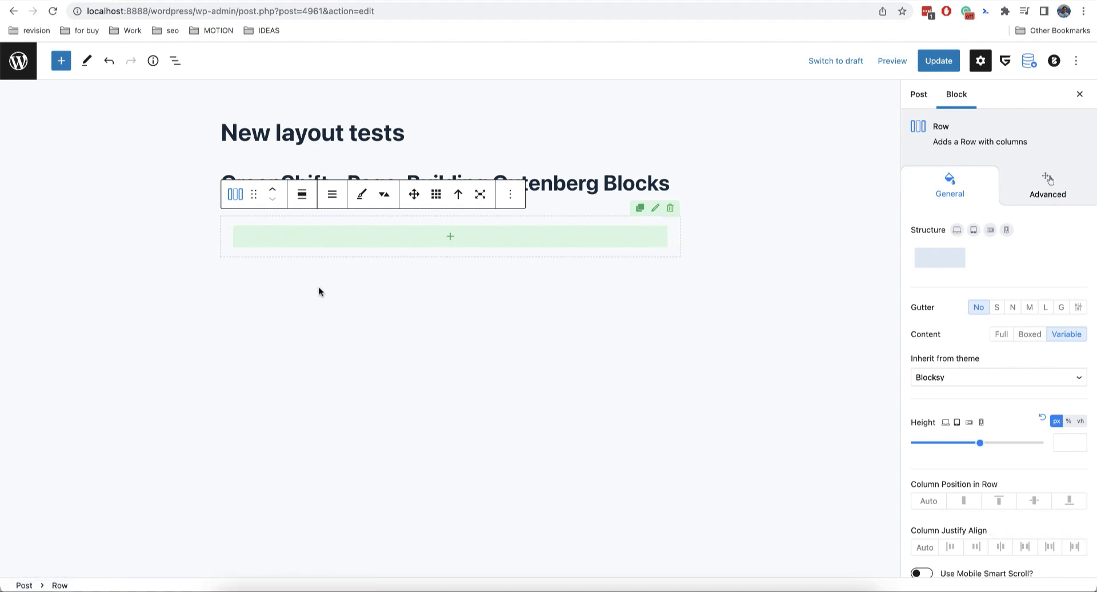
# - Set the row's alignment to full width
pyautogui.click(305, 203)
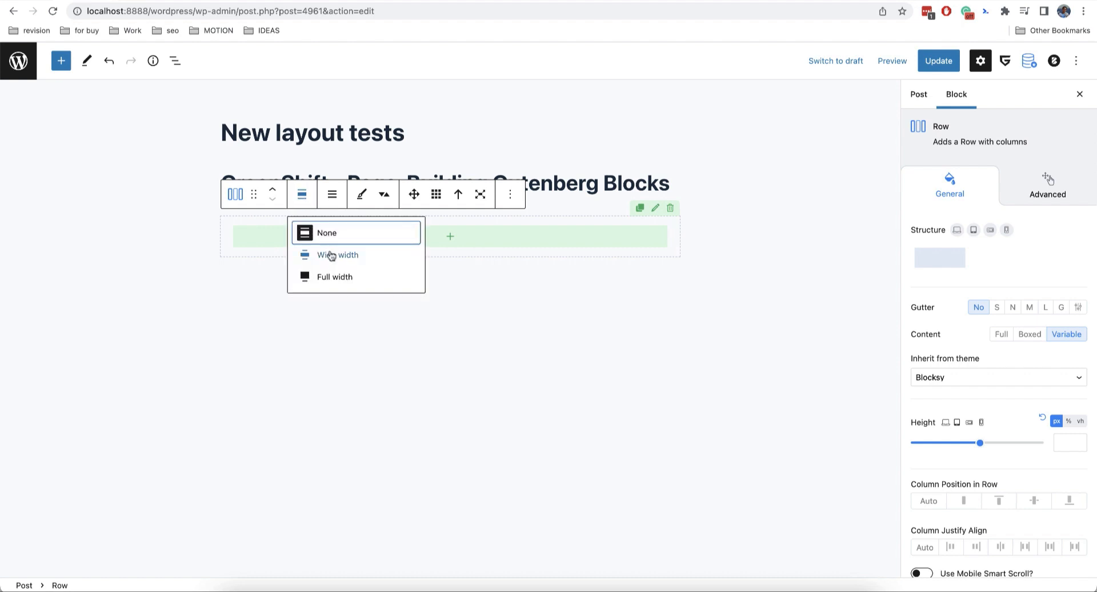
pyautogui.click(332, 278)
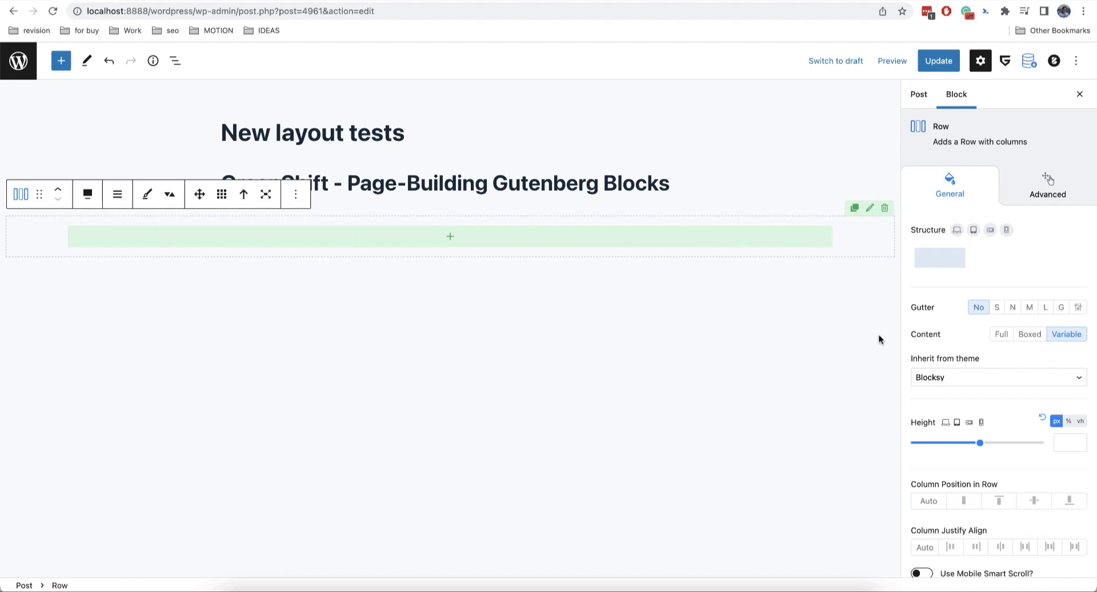
pyautogui.click(88, 195)
pyautogui.click(91, 194)
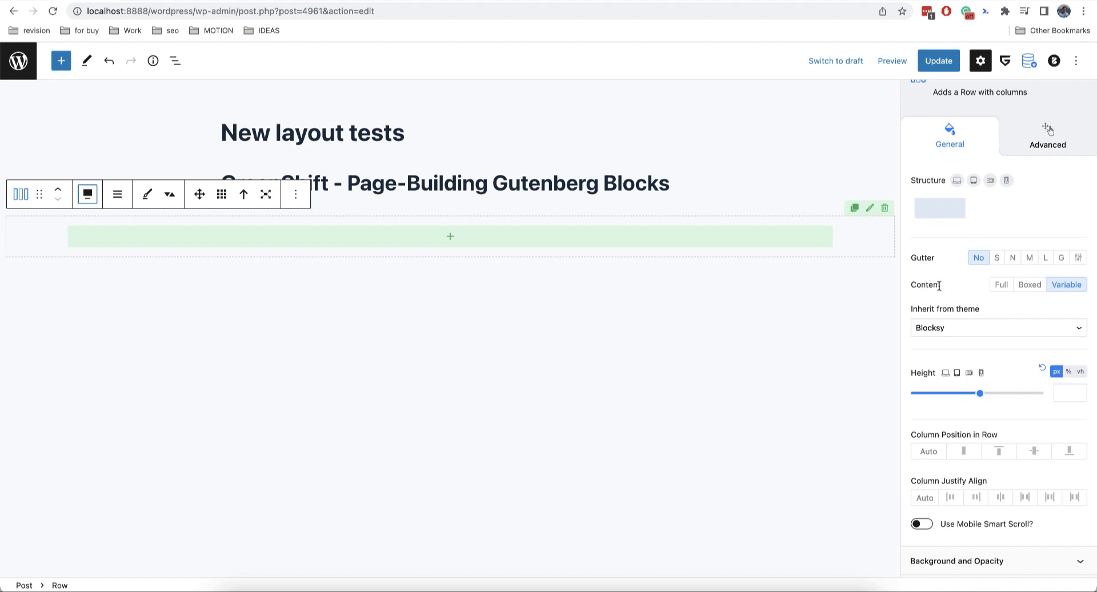
# - Examine the row's nesting in List View and select its inner column to view the column settings
pyautogui.click(176, 61)
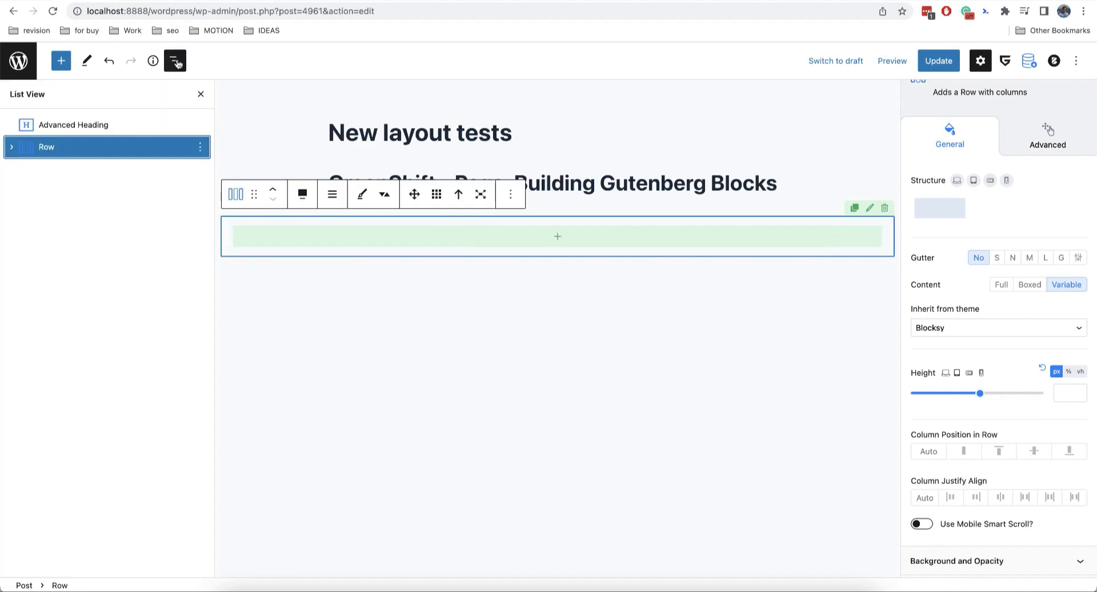
pyautogui.click(15, 150)
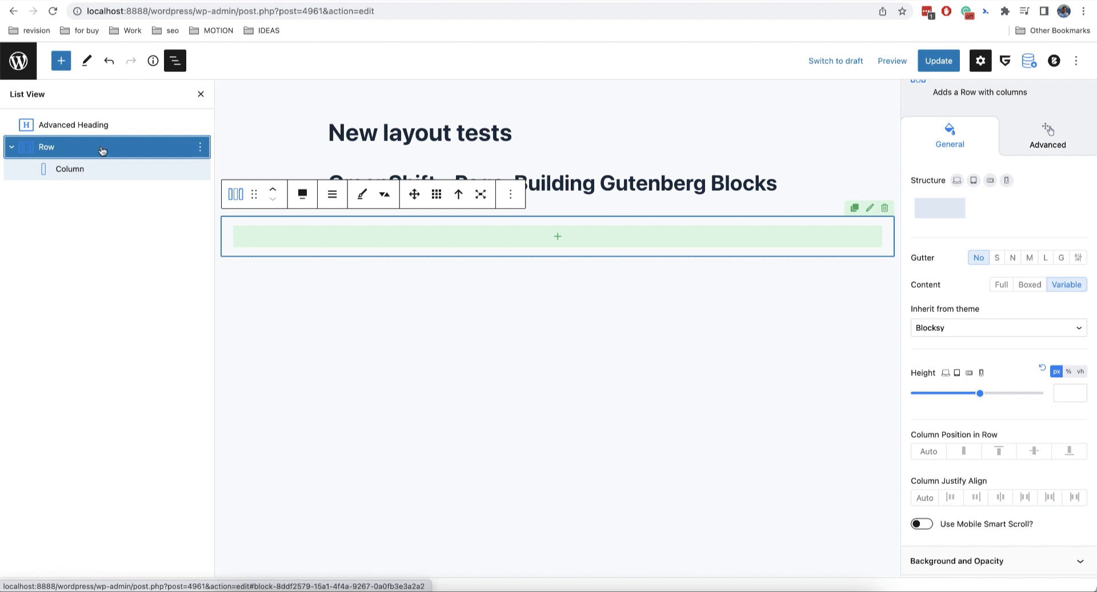
pyautogui.click(200, 95)
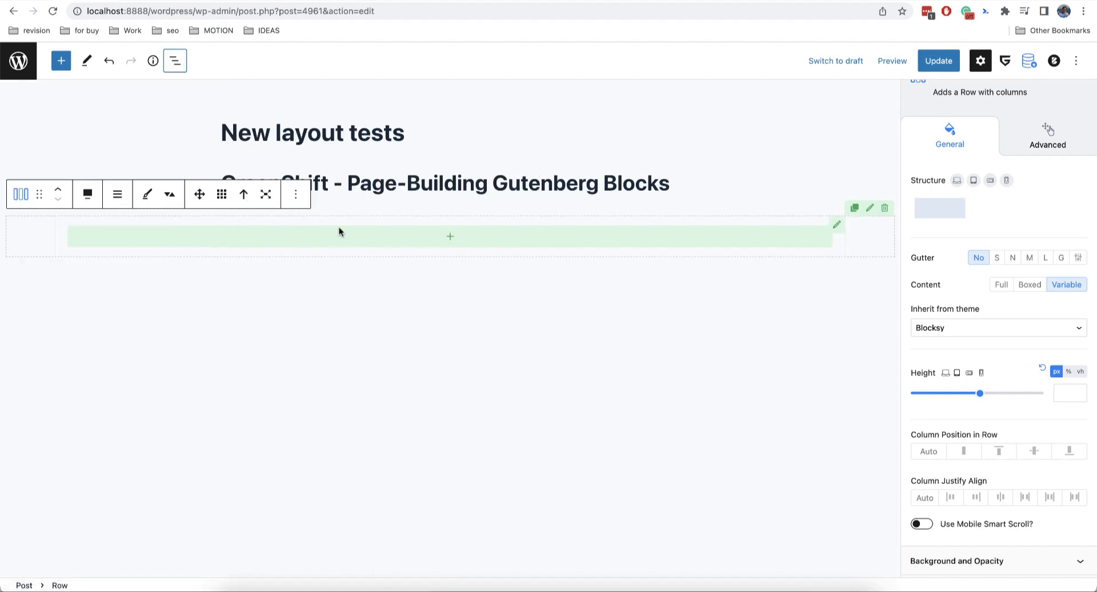
pyautogui.click(835, 231)
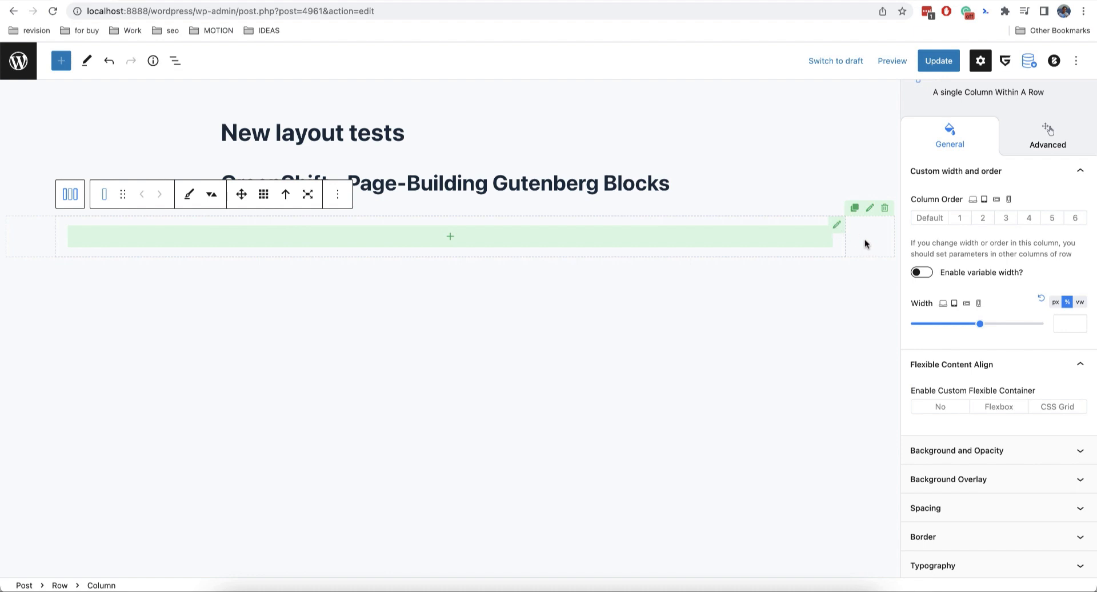
# - Select the row and try the Full and Boxed content widths
pyautogui.click(71, 194)
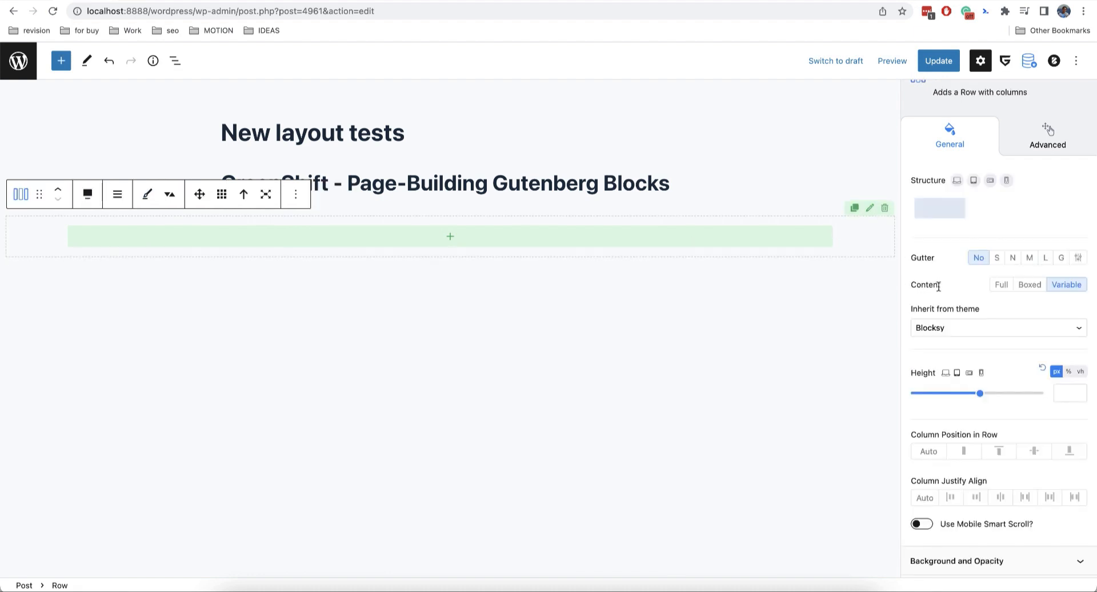
pyautogui.click(1000, 286)
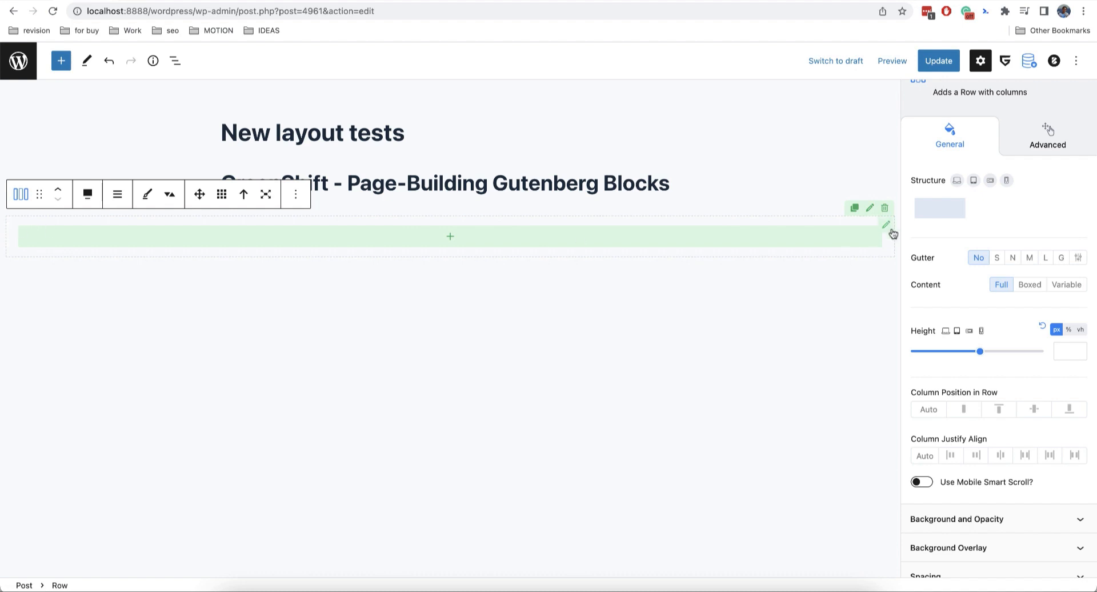
pyautogui.click(1022, 286)
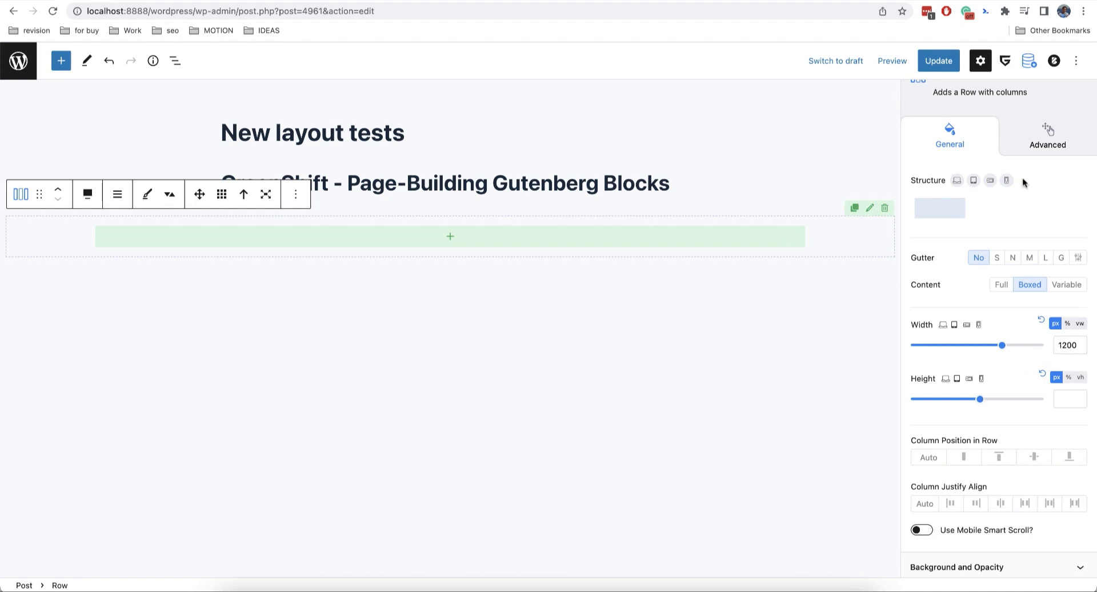
# - Examine the BreakPoints and Default Row Content Width options in the global GreenShift settings
pyautogui.click(1004, 61)
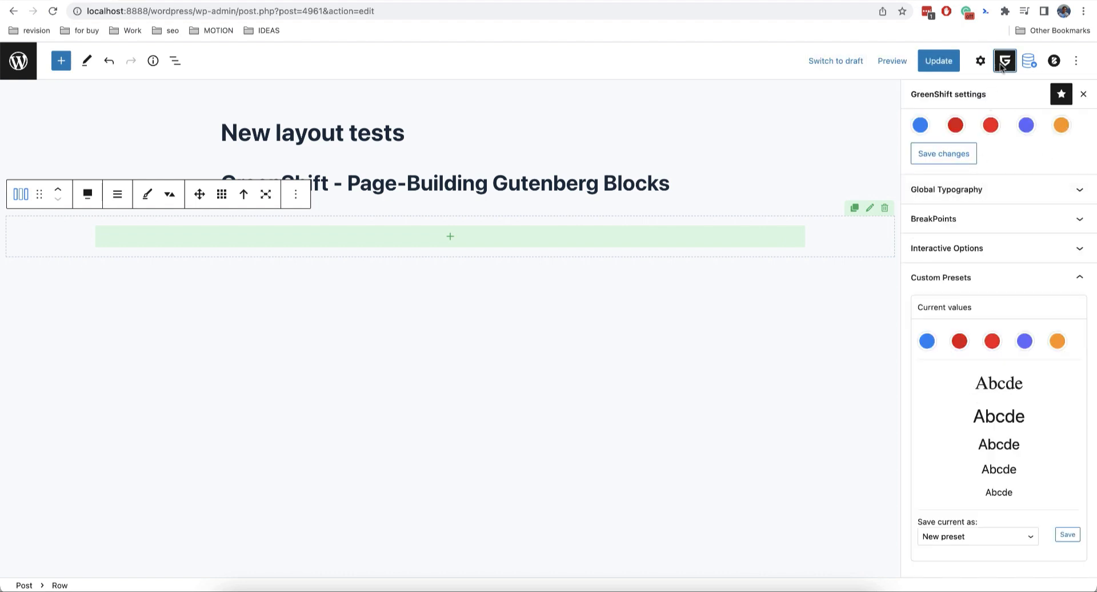
pyautogui.click(966, 220)
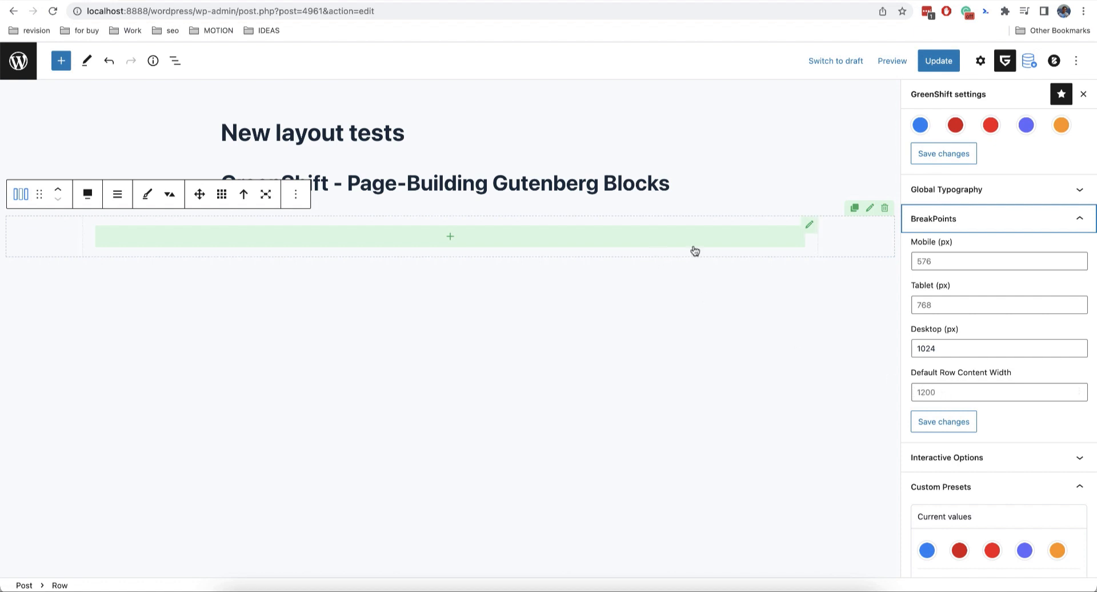
pyautogui.click(1004, 61)
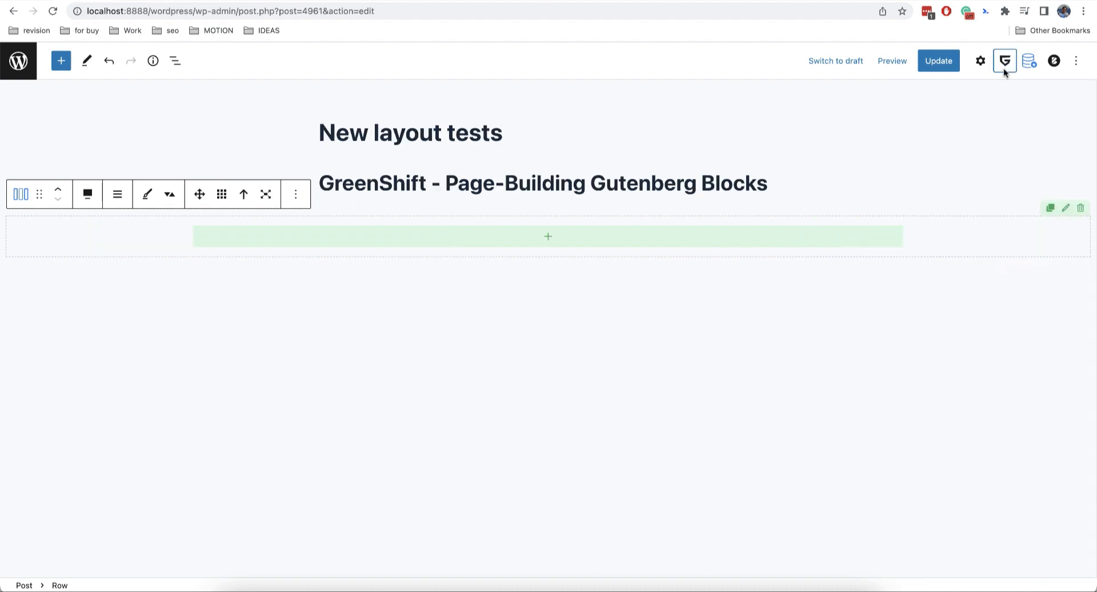
# - Set the row's content width to Variable, inheriting its width from the Blocksy theme
pyautogui.click(980, 60)
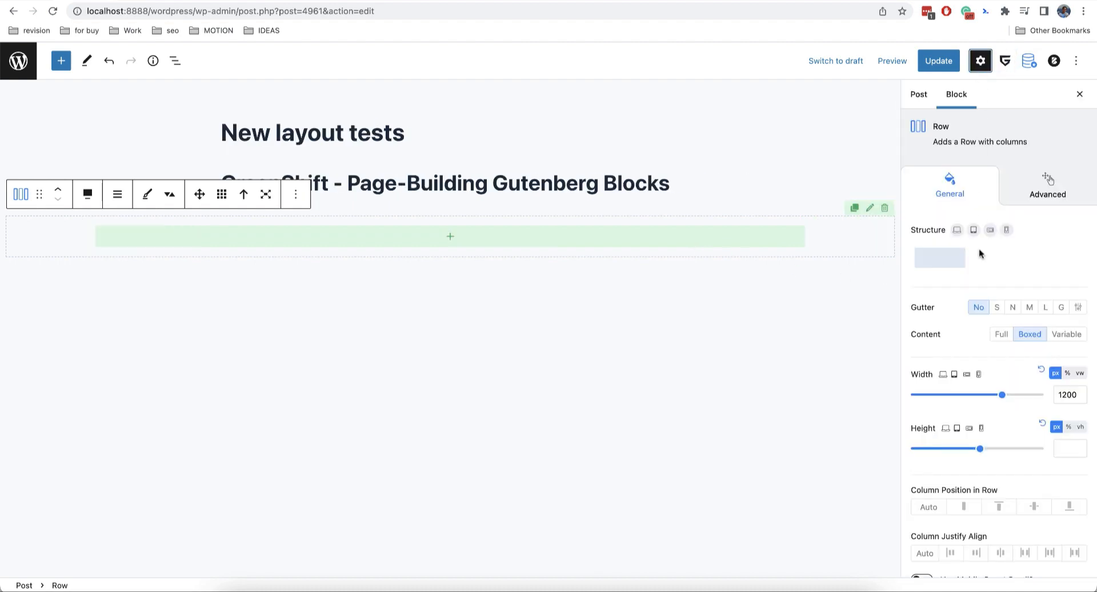
pyautogui.click(1064, 338)
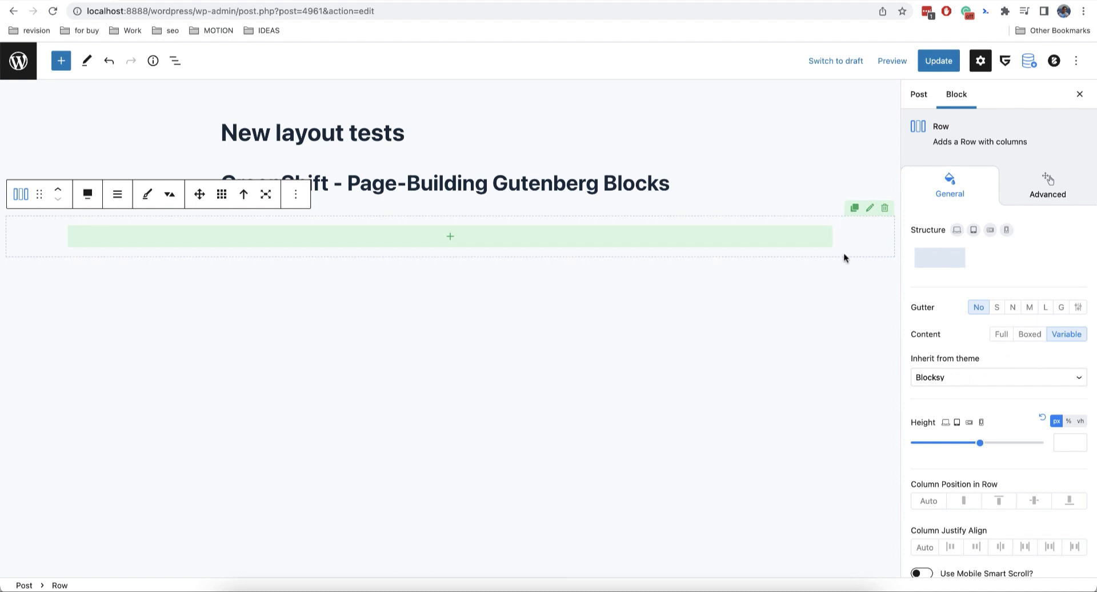
pyautogui.click(993, 379)
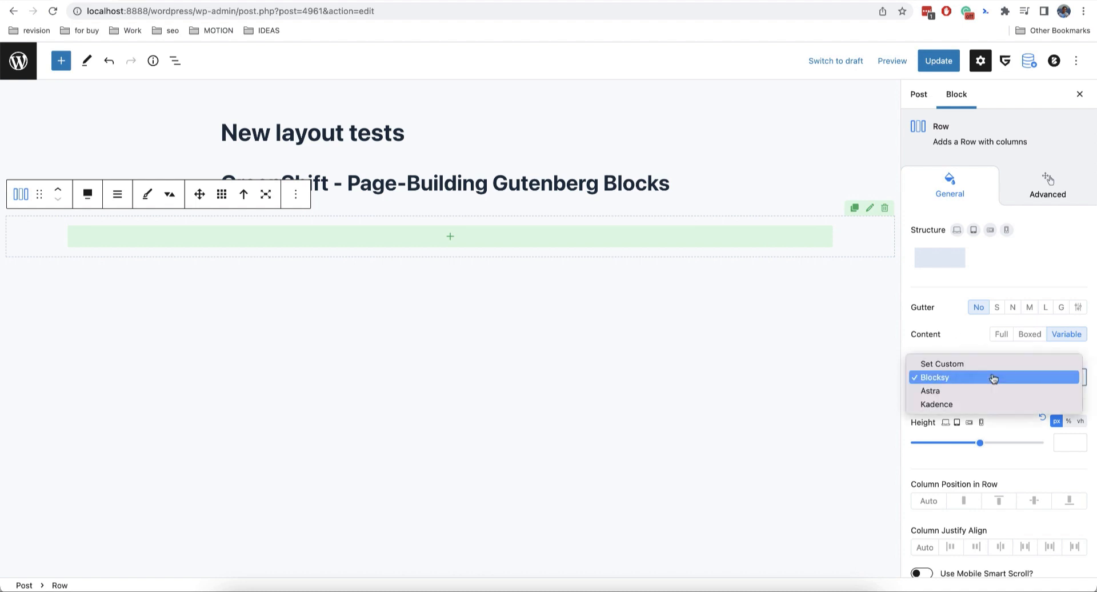
pyautogui.click(993, 378)
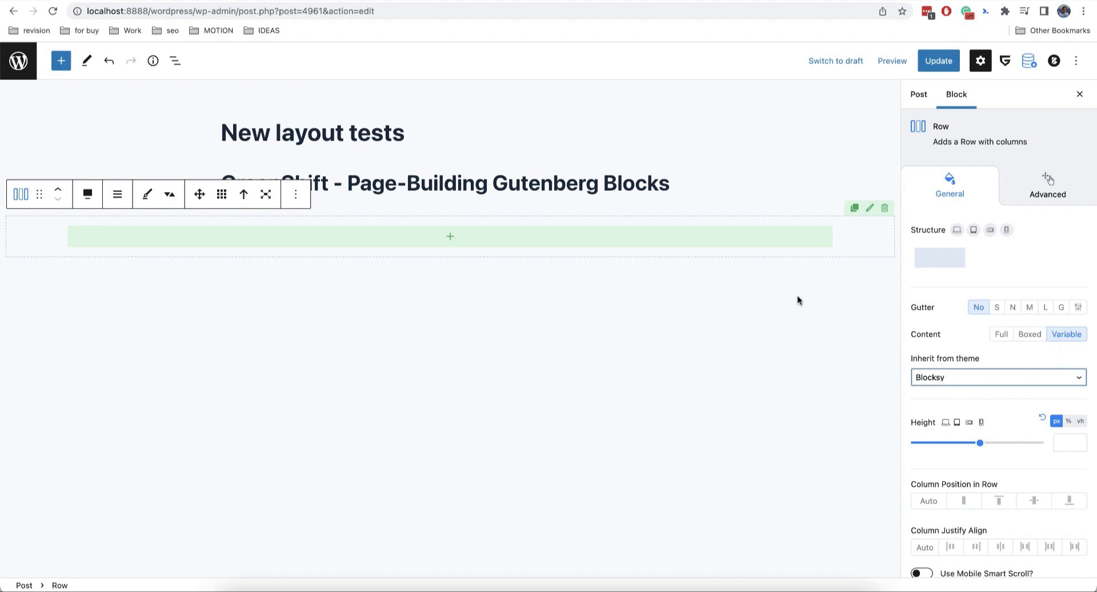
# - Set the column's background color to red #FD0000
pyautogui.click(837, 234)
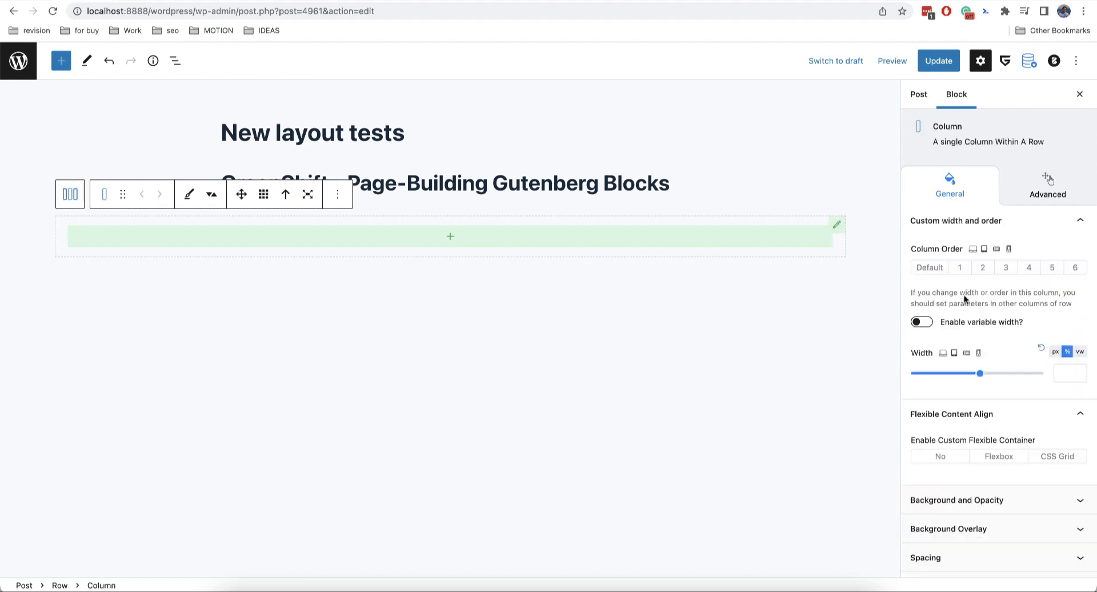
pyautogui.scroll(-3, 979, 447)
pyautogui.click(994, 419)
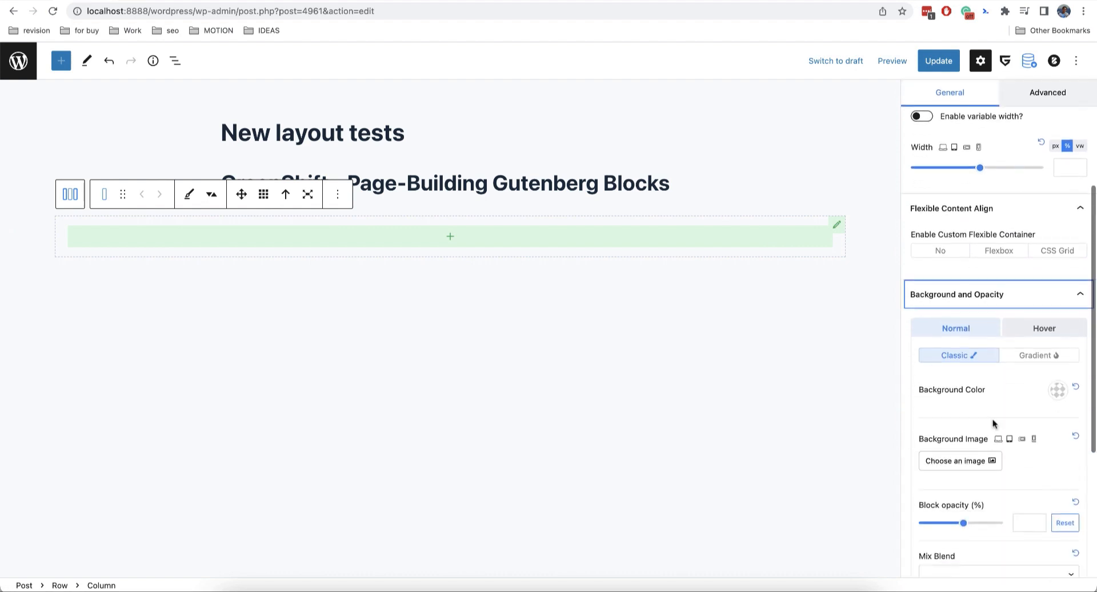
pyautogui.click(1052, 224)
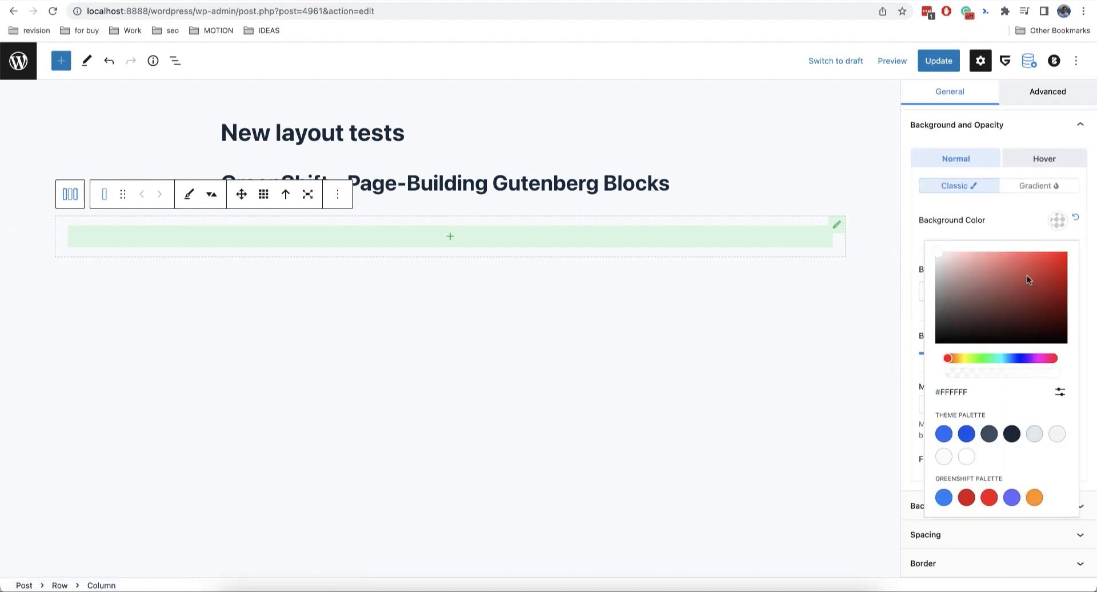
pyautogui.moveTo(1027, 276); pyautogui.dragTo(1066, 253)
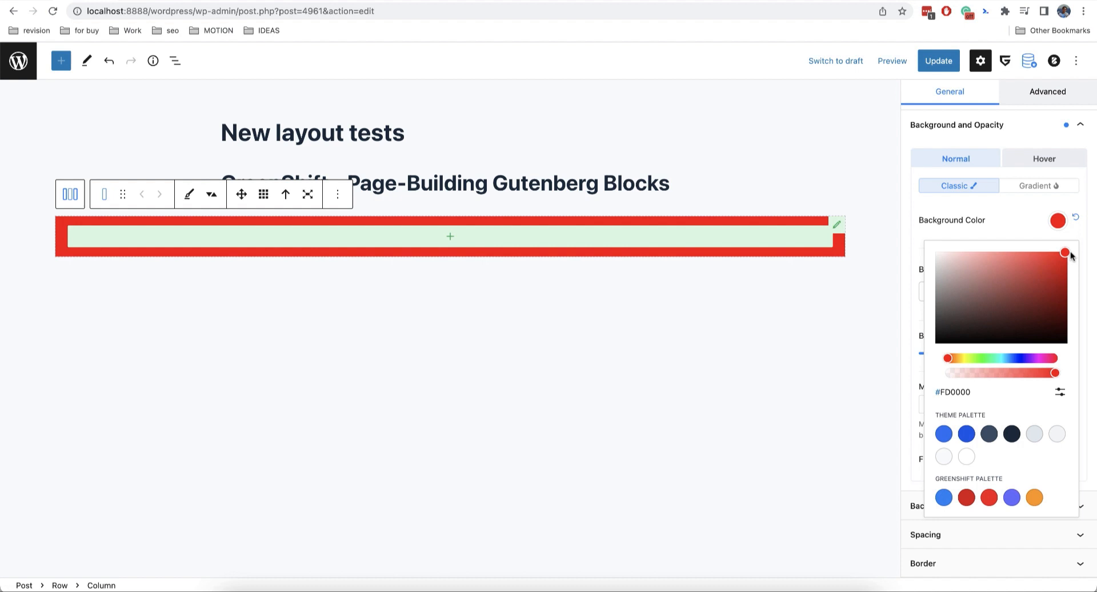
pyautogui.click(886, 297)
# - Set the row's background color to the second blue of the theme palette
pyautogui.click(870, 209)
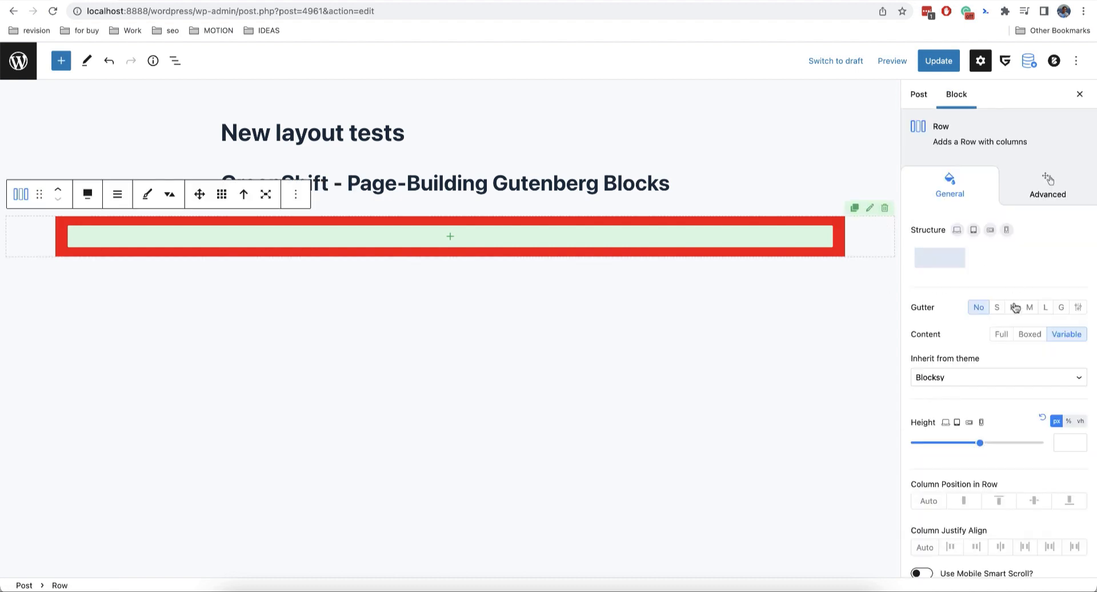
pyautogui.scroll(-5, 971, 320)
pyautogui.click(965, 390)
pyautogui.scroll(-3, 982, 395)
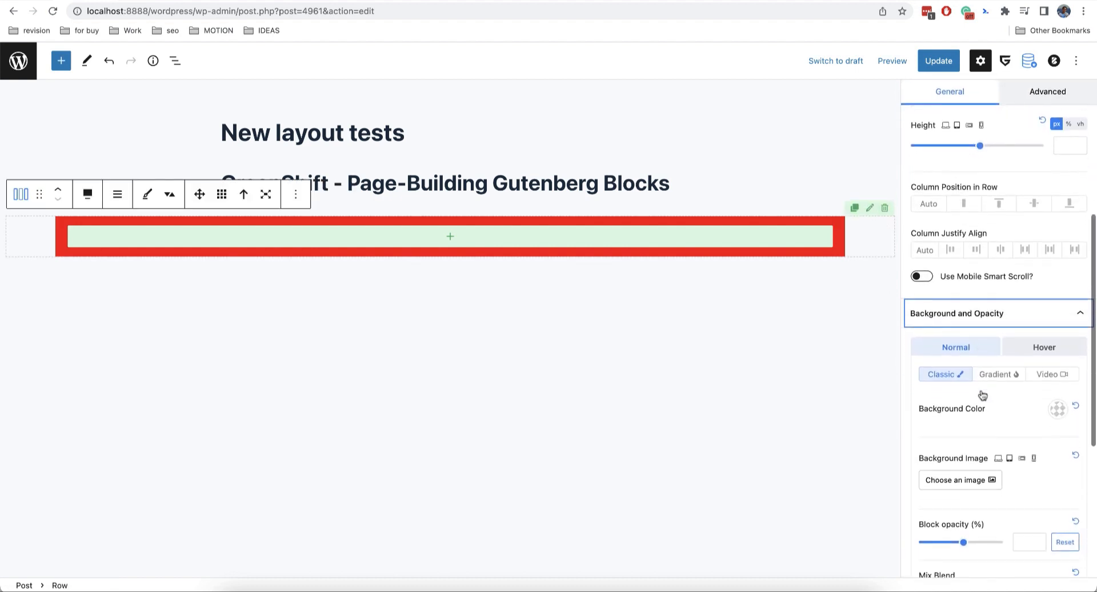
pyautogui.scroll(-2, 982, 395)
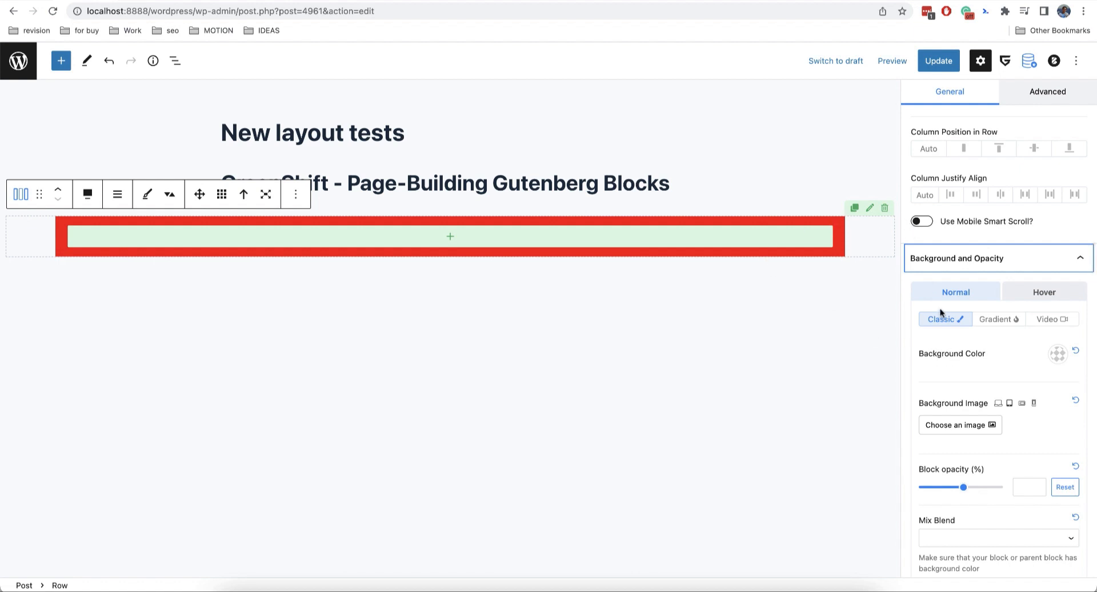
pyautogui.click(1057, 352)
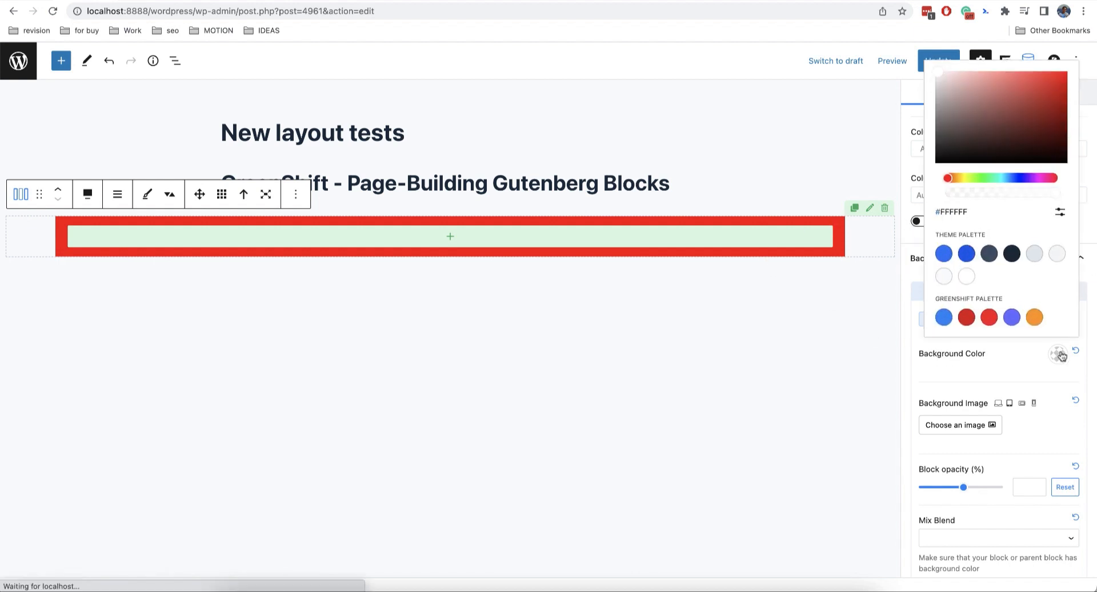
pyautogui.click(968, 254)
pyautogui.click(813, 322)
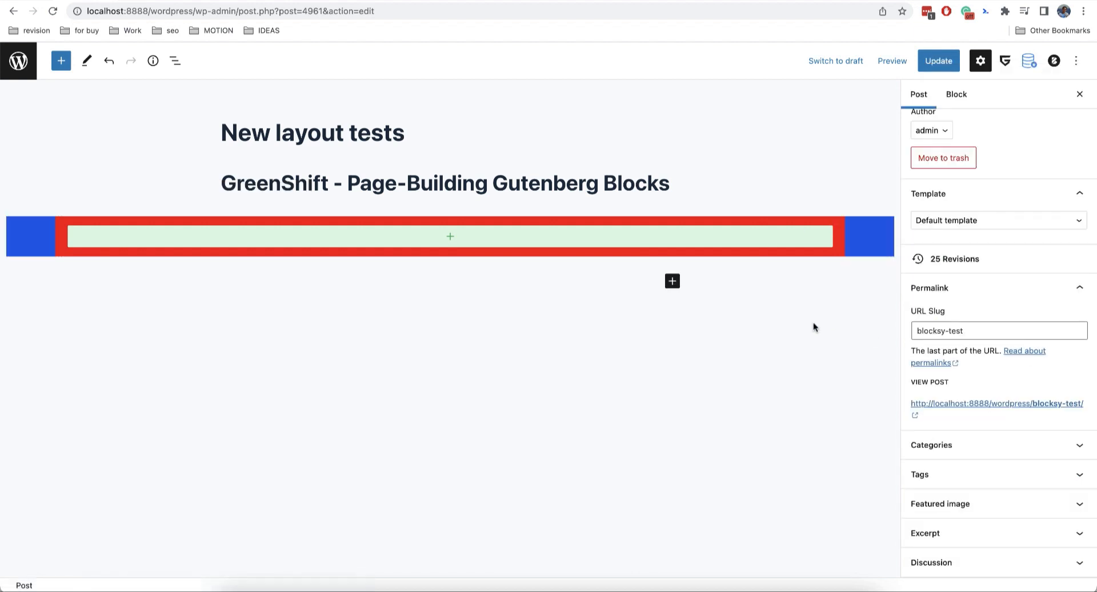
# - Update the post and check the row on the published page at narrower viewport widths using the developer tools
pyautogui.click(940, 61)
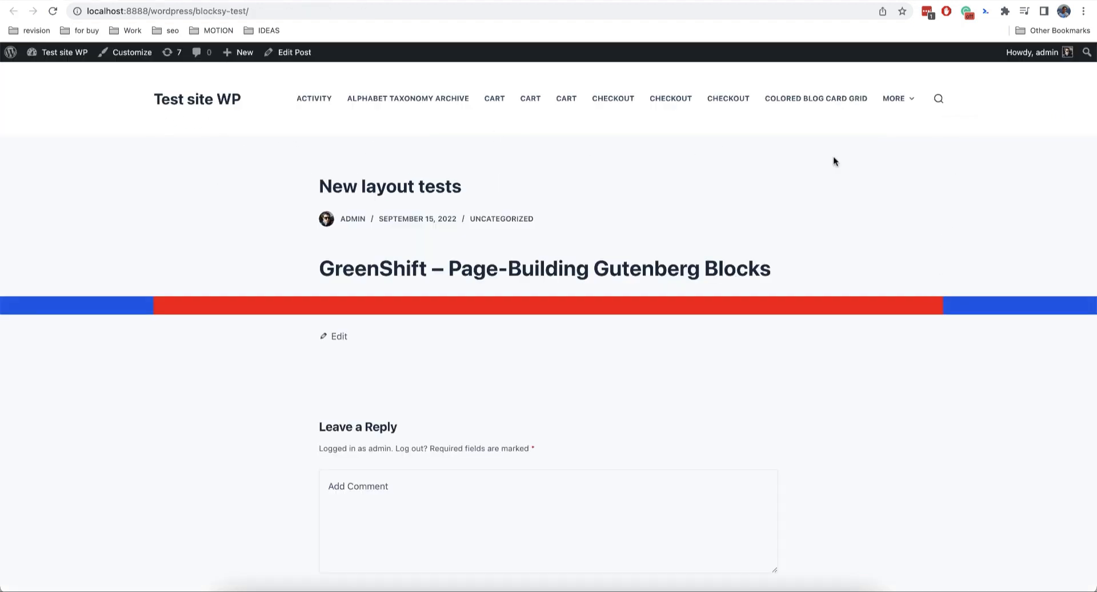
pyautogui.press('super+alt+j')
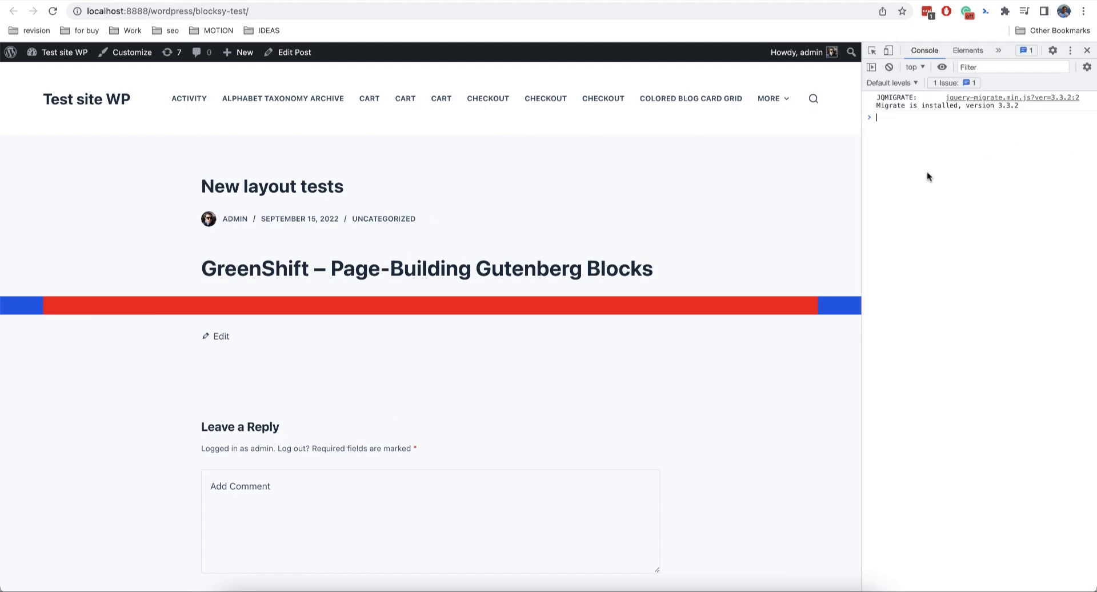
pyautogui.moveTo(862, 224); pyautogui.dragTo(428, 206)
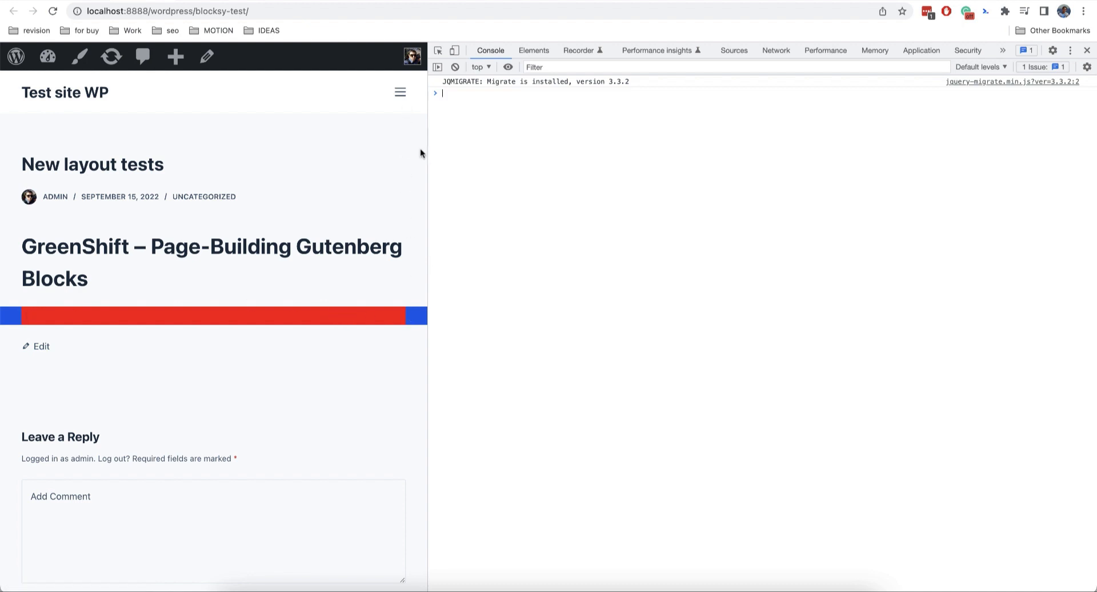
pyautogui.moveTo(430, 182); pyautogui.dragTo(254, 170)
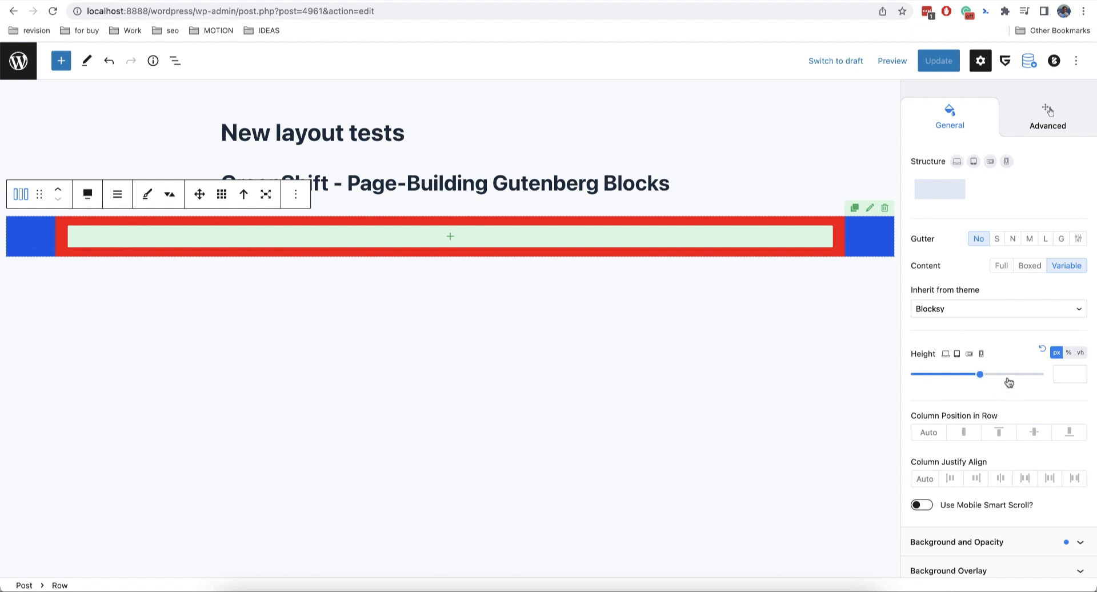
# - Select the red column and check its nesting inside the row in List View
pyautogui.click(837, 228)
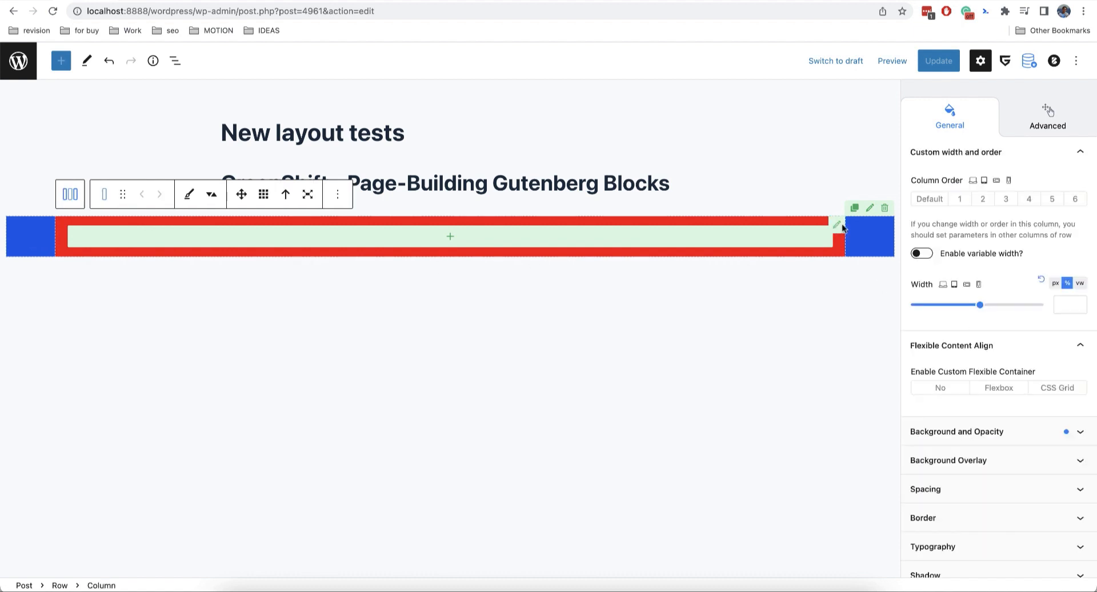
pyautogui.click(174, 60)
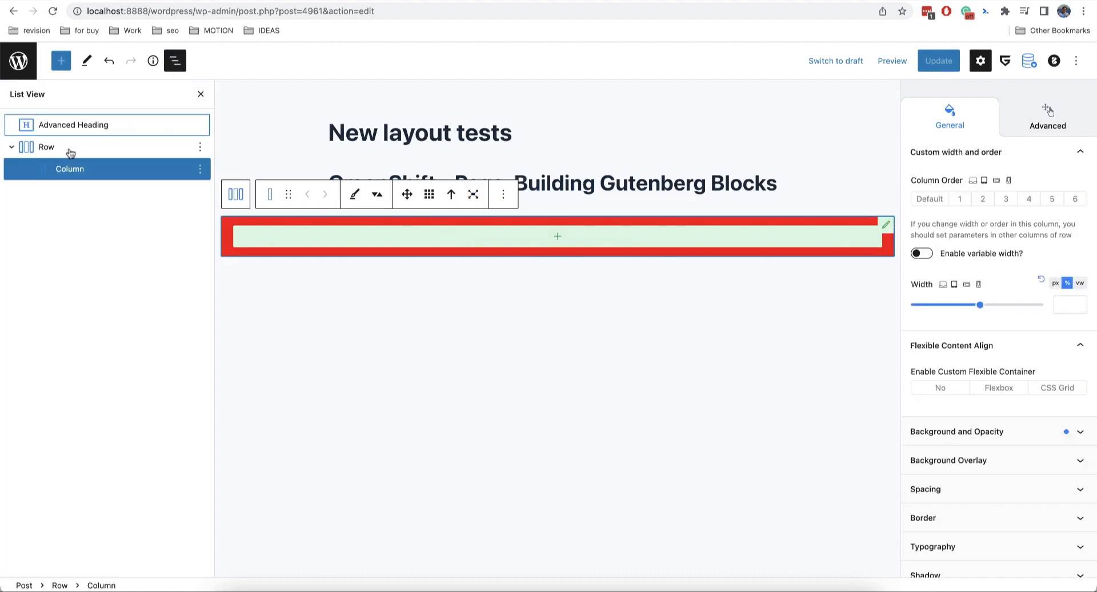
pyautogui.click(200, 94)
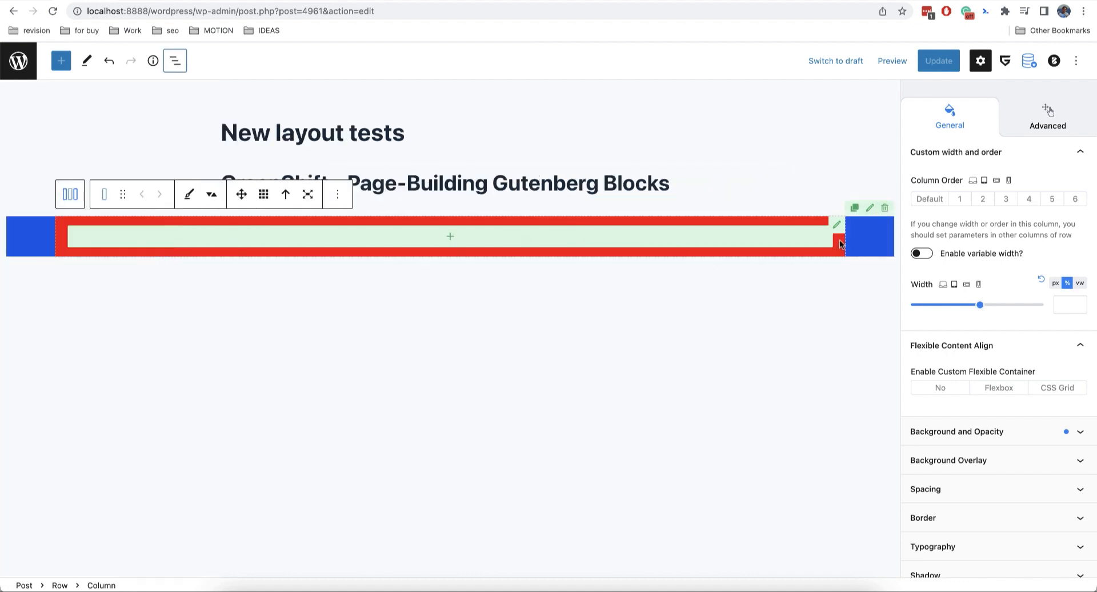
# - Try a row height of 100 vh and of 100 px, and reset the height
pyautogui.click(863, 242)
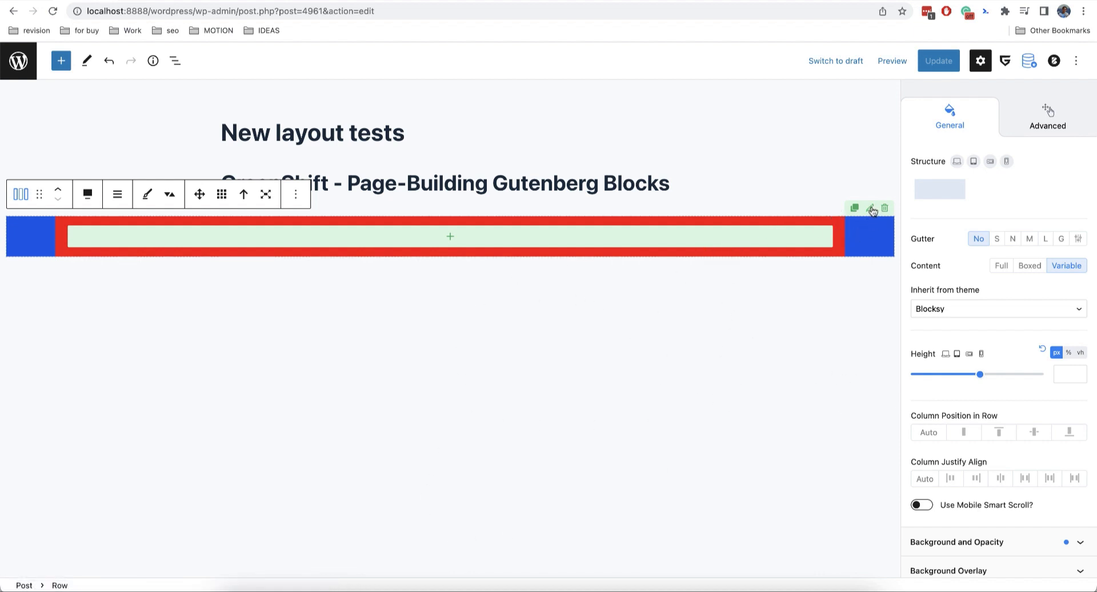
pyautogui.click(1080, 353)
pyautogui.click(1066, 374)
pyautogui.write('100')
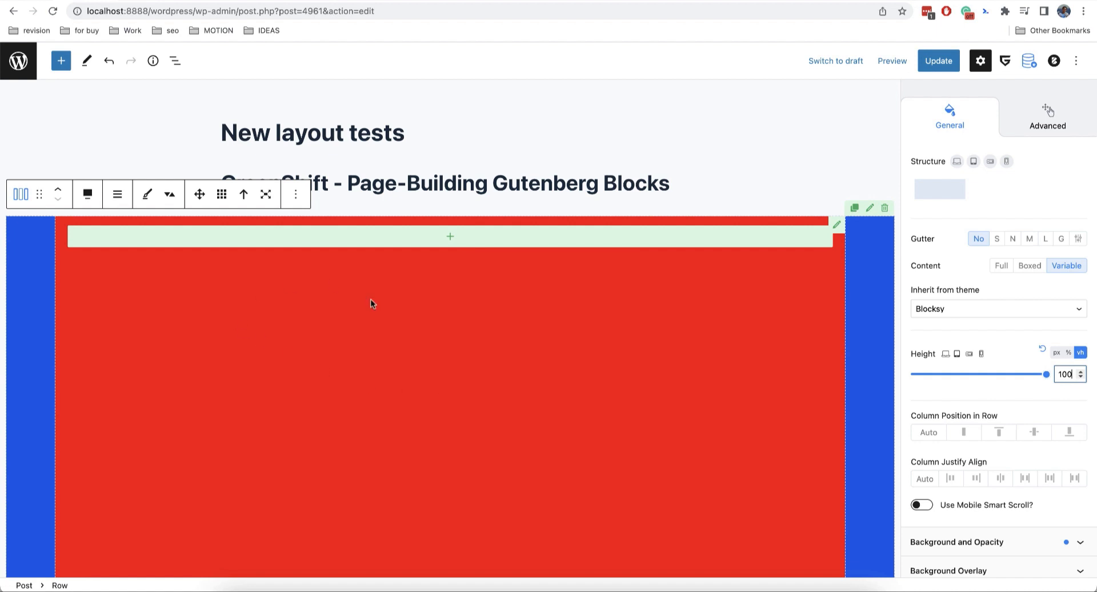
pyautogui.click(1058, 354)
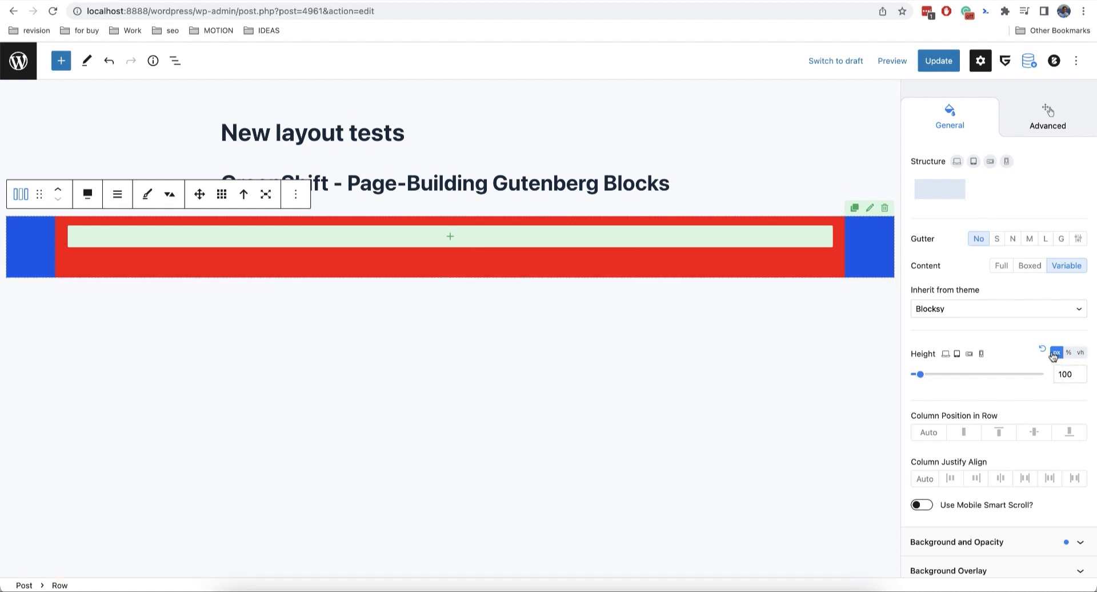
pyautogui.click(1043, 349)
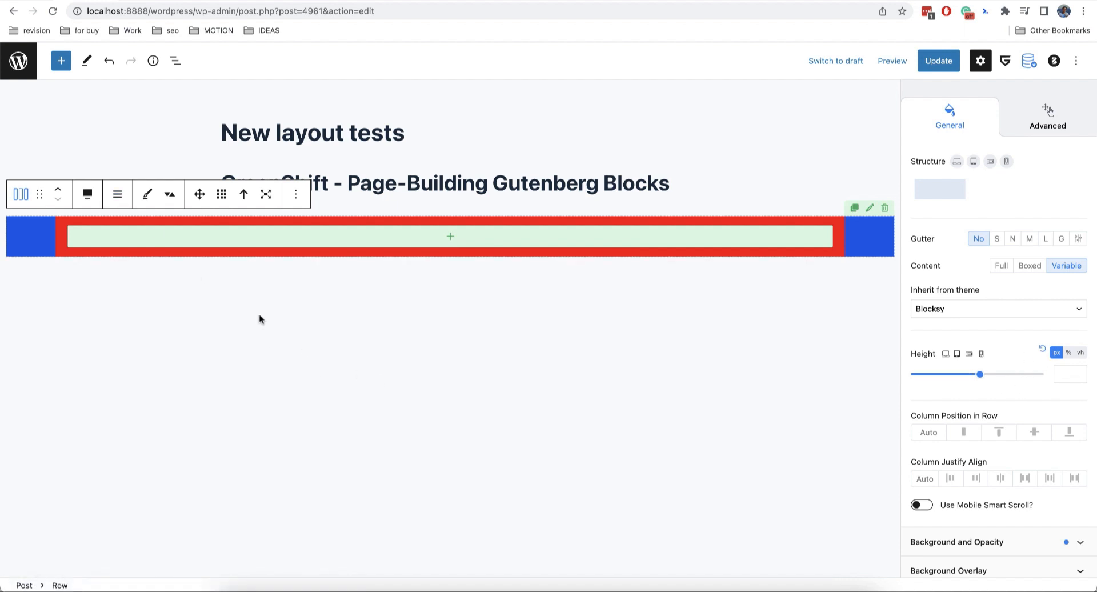
# - Split the row into three columns and apply the structure with two narrow columns followed by the widest last column
pyautogui.click(120, 199)
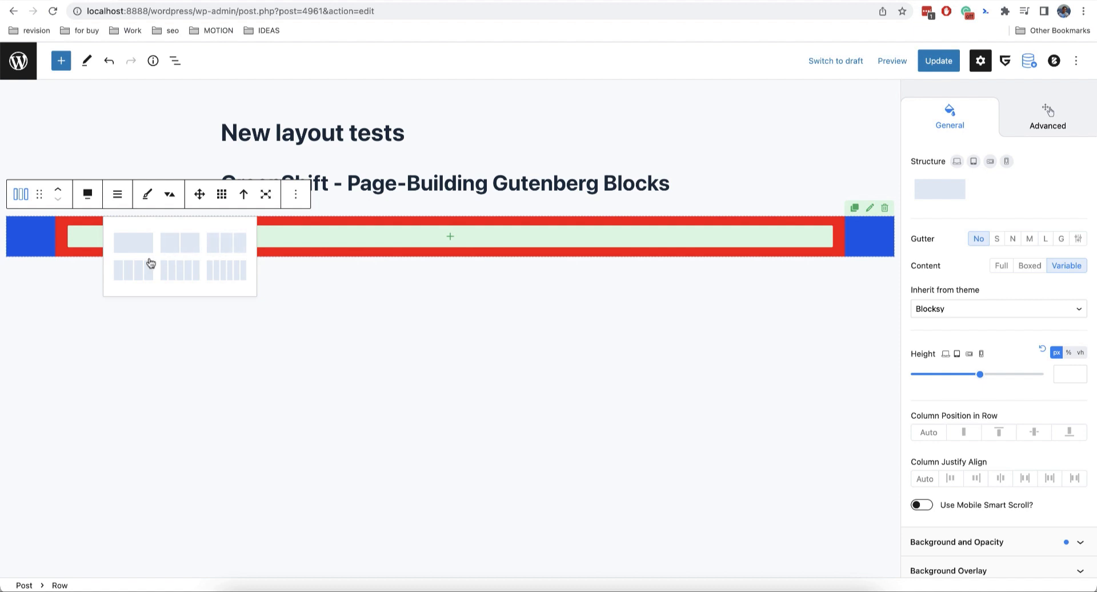
pyautogui.click(237, 247)
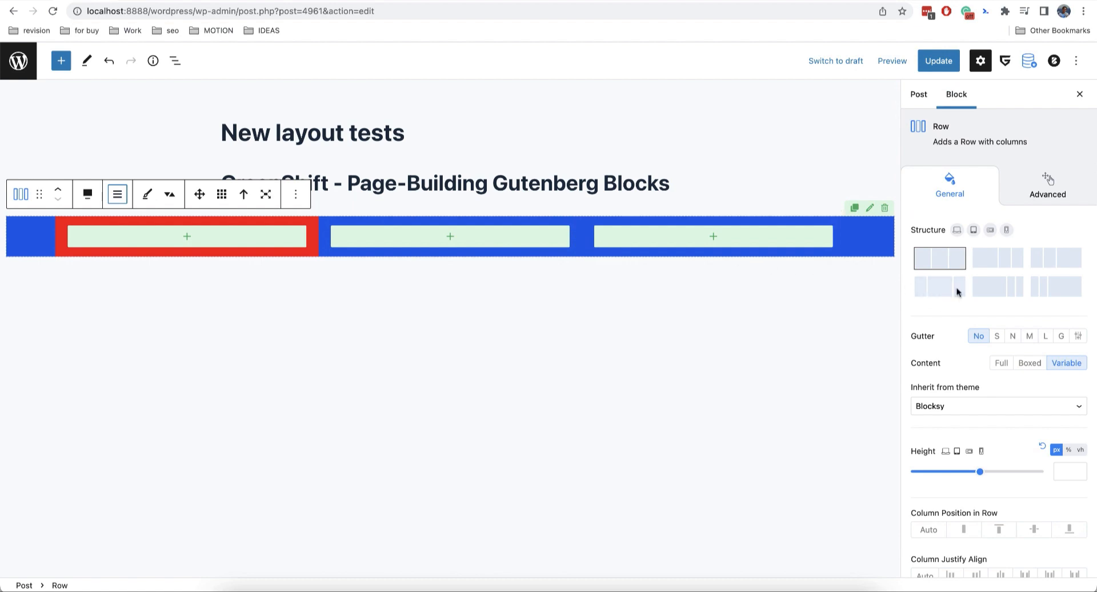
pyautogui.click(1010, 264)
pyautogui.click(1043, 262)
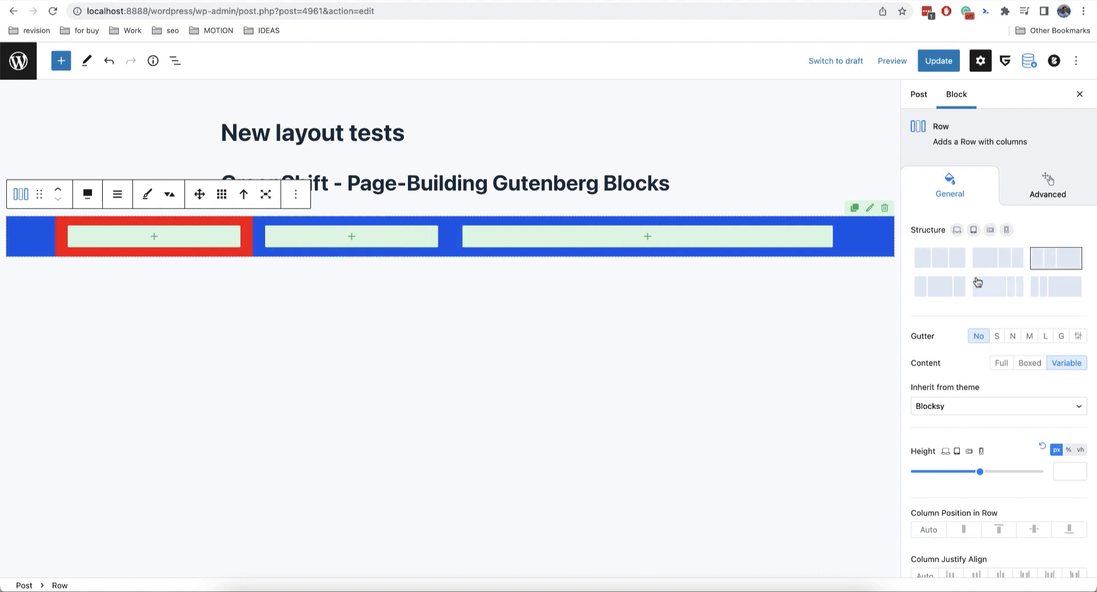
pyautogui.click(955, 284)
pyautogui.click(983, 285)
pyautogui.click(1045, 286)
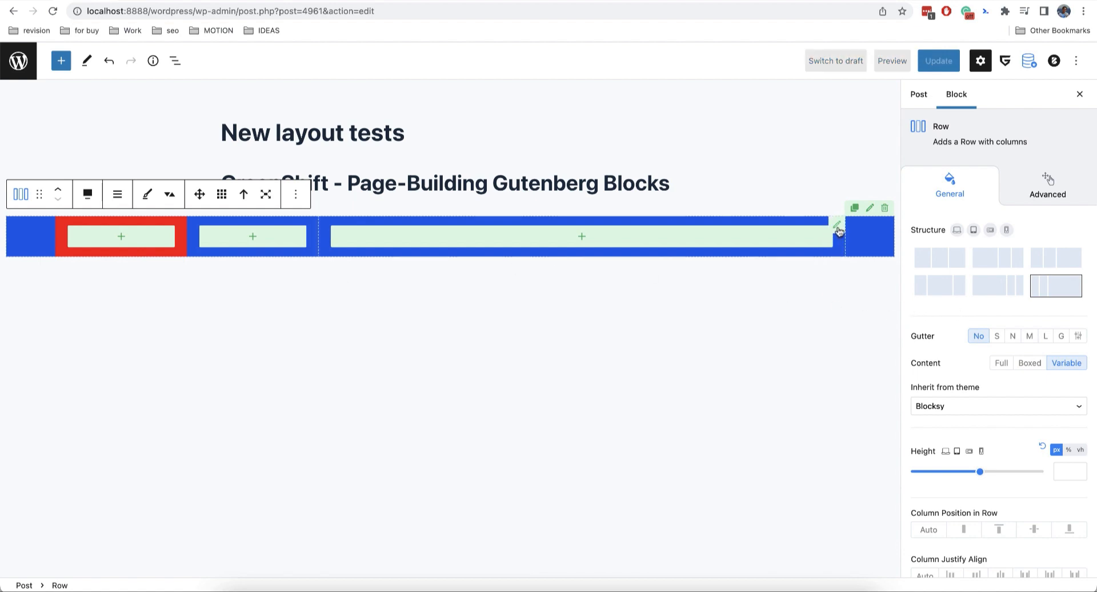
# - Preview the row's columns at tablet, mobile landscape and mobile portrait sizes, and return to the desktop view
pyautogui.click(821, 235)
pyautogui.click(985, 251)
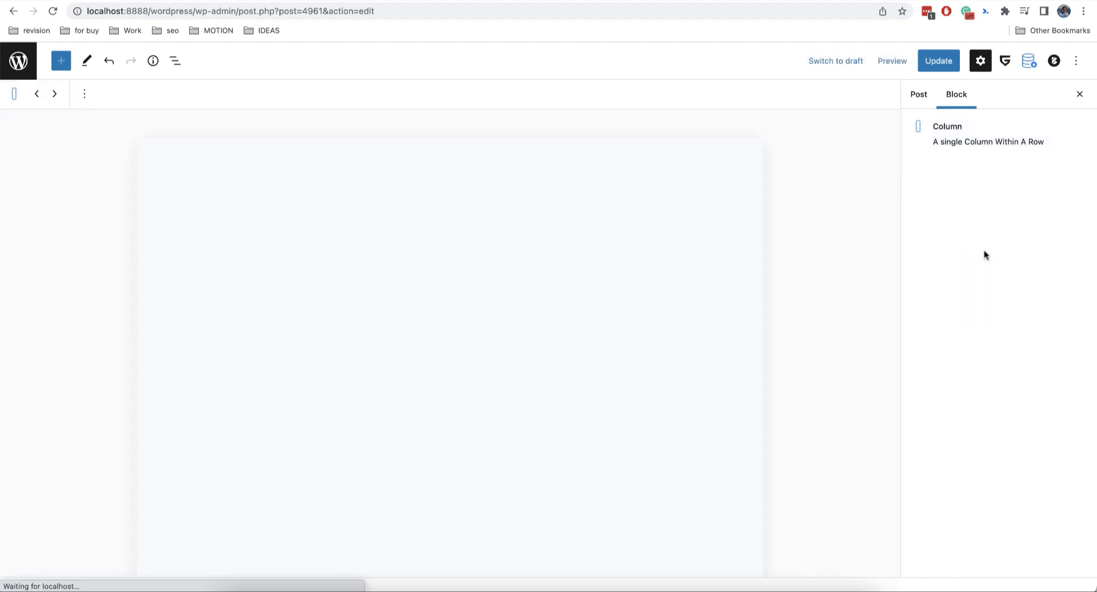
pyautogui.click(973, 249)
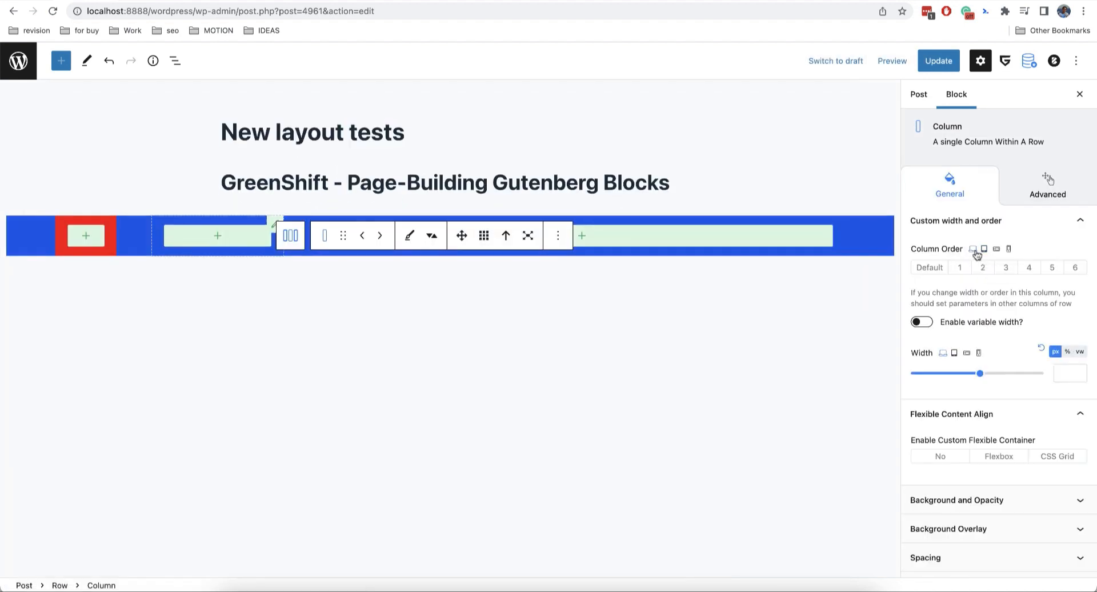
pyautogui.click(109, 232)
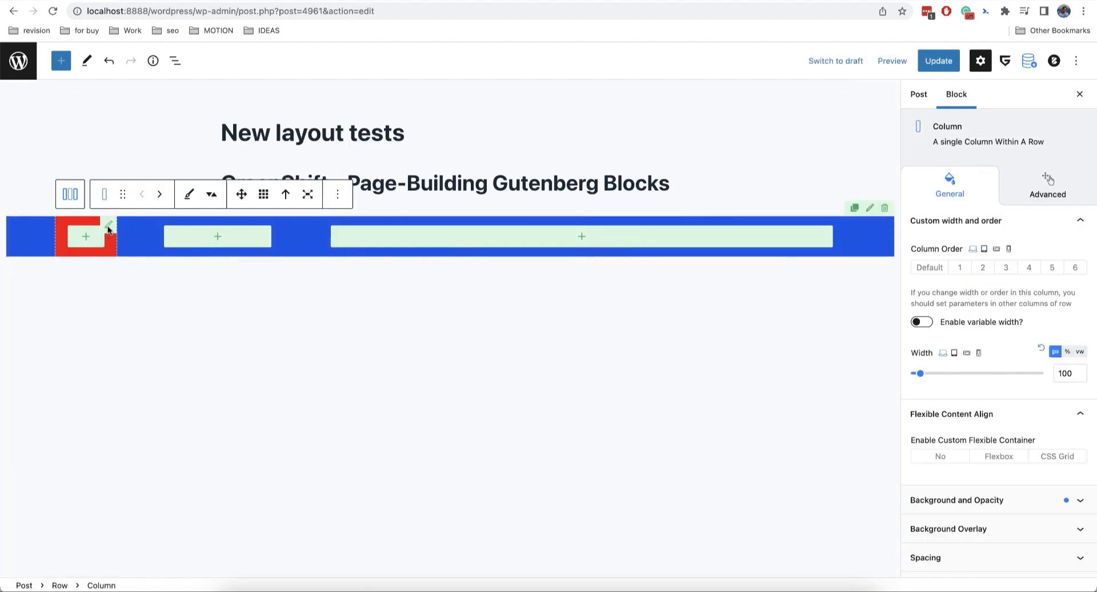
pyautogui.click(996, 250)
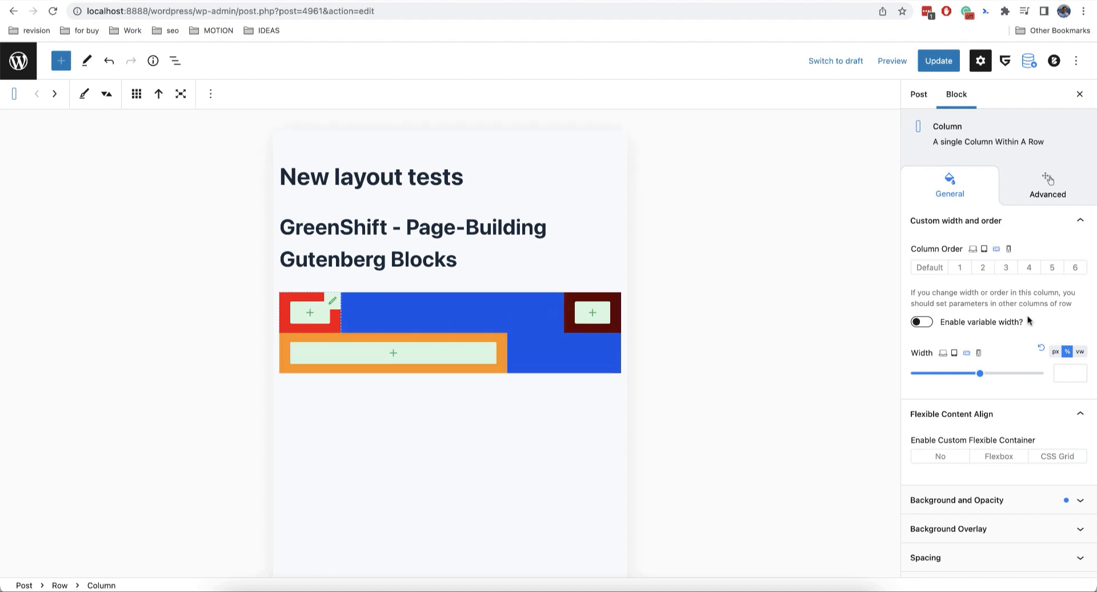
pyautogui.click(1009, 251)
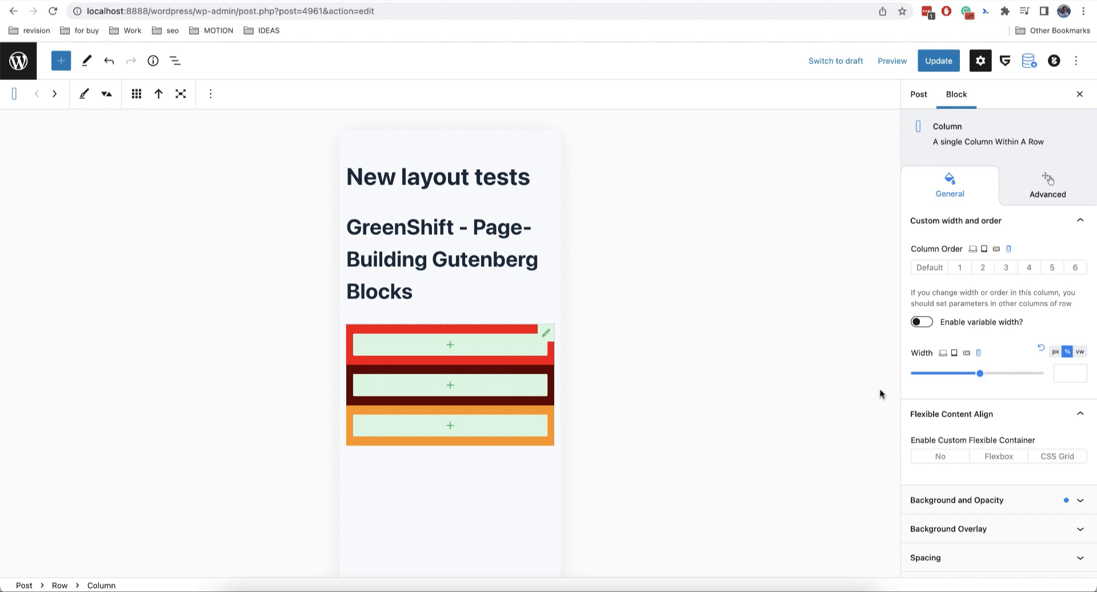
pyautogui.click(972, 250)
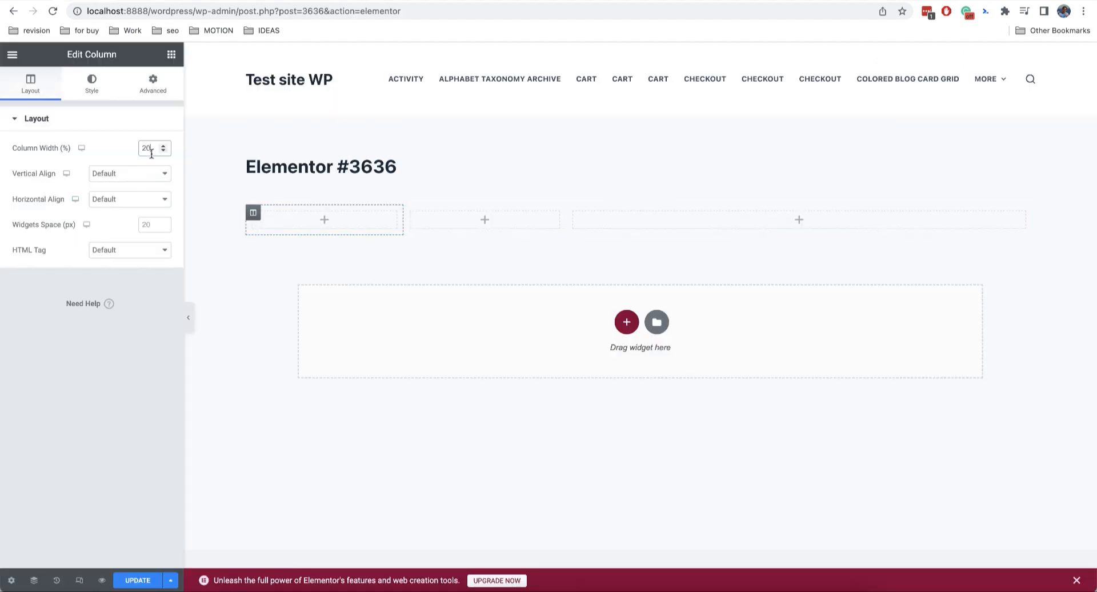
# - In the Elementor page, set the first column's width to 30% for comparison with the GreenShift row
pyautogui.moveTo(150, 149); pyautogui.dragTo(133, 150)
pyautogui.write('30')
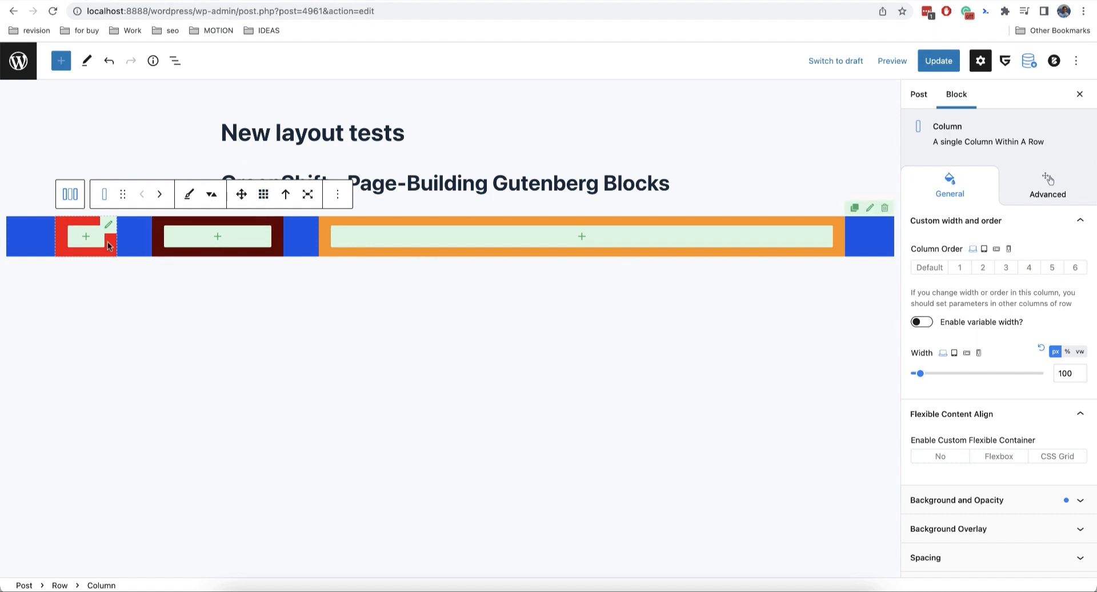
# - Set the orange column's desktop width to 200 px
pyautogui.click(279, 240)
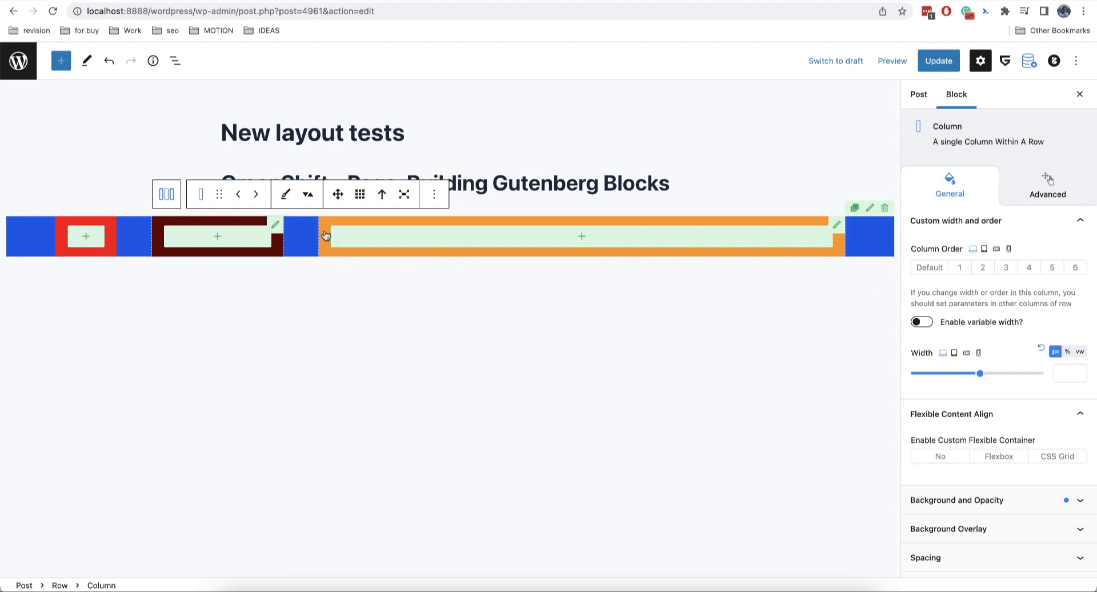
pyautogui.click(836, 233)
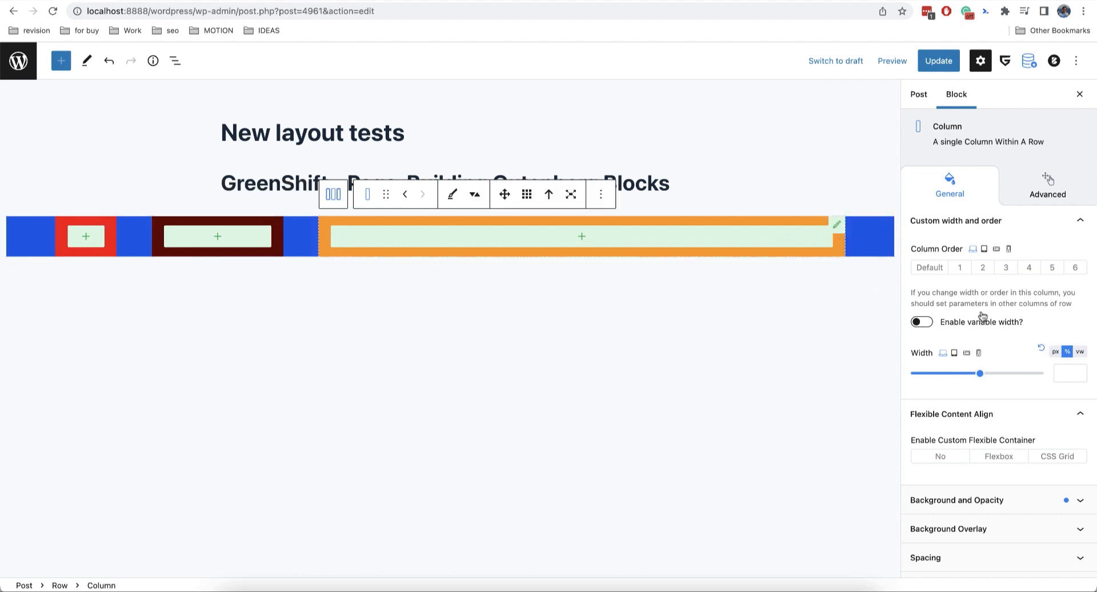
pyautogui.click(1056, 351)
pyautogui.click(1060, 373)
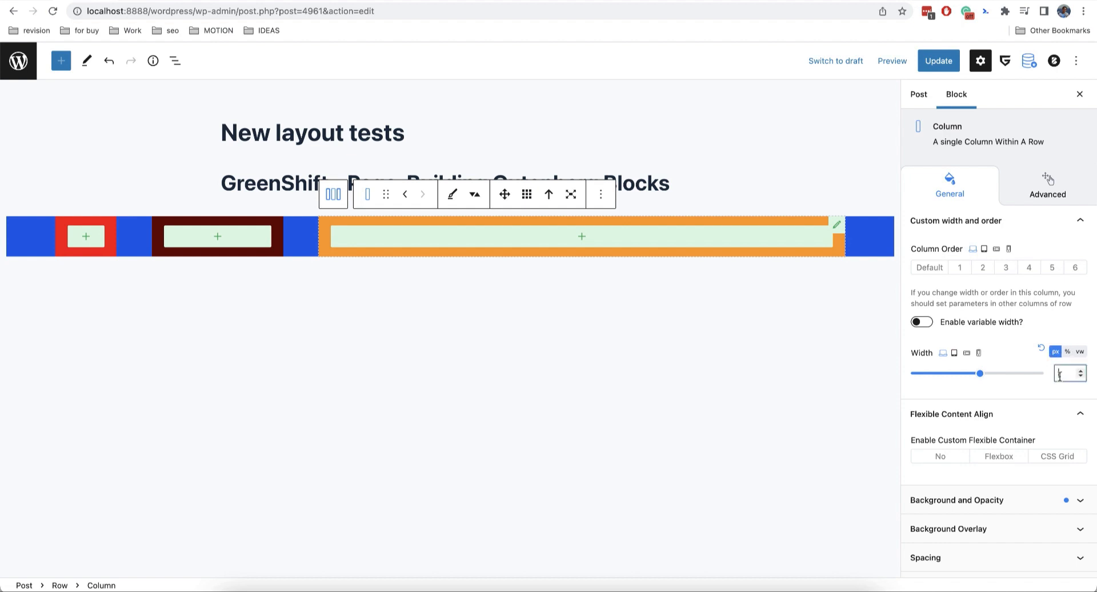
pyautogui.write('200')
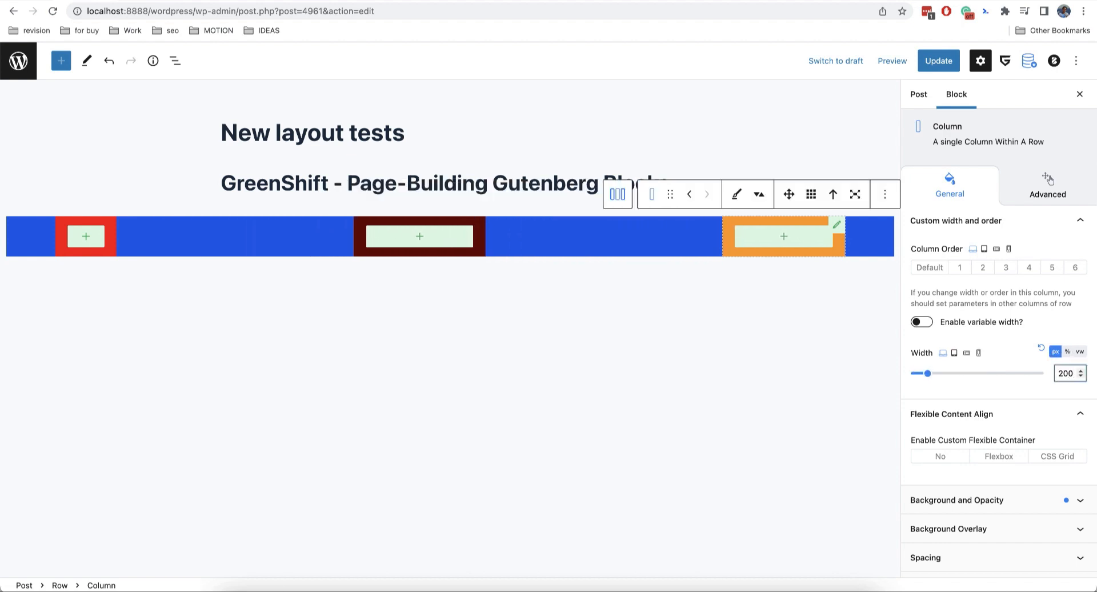
# - Try the row's column justify alignments, including space-between, space-around, center, end and start, and set the alignment to Auto
pyautogui.click(628, 195)
pyautogui.scroll(-5, 986, 403)
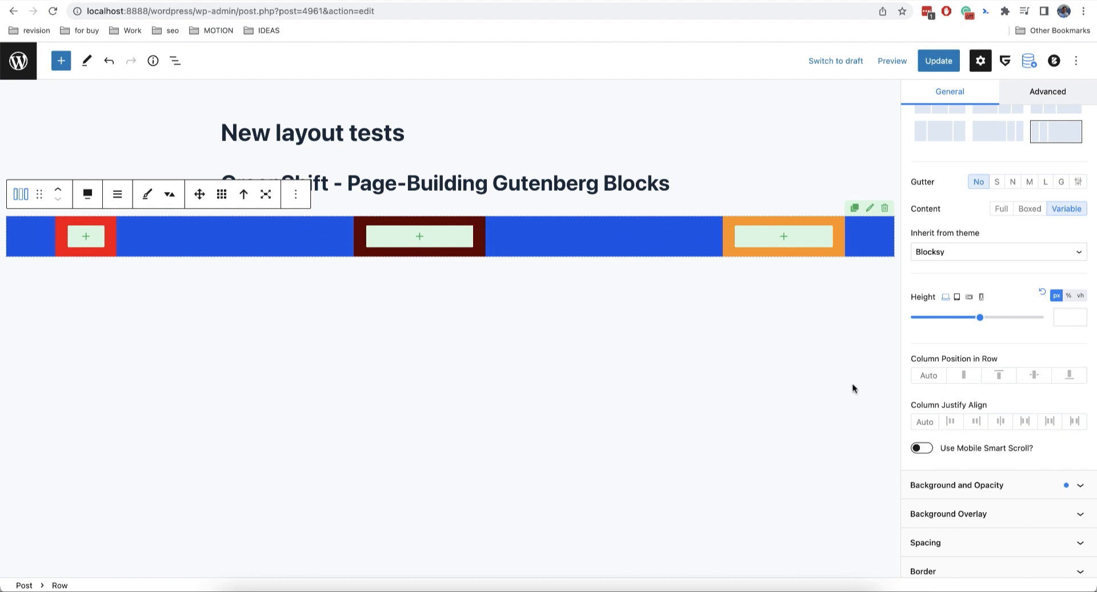
pyautogui.click(1025, 424)
pyautogui.click(1052, 422)
pyautogui.click(997, 422)
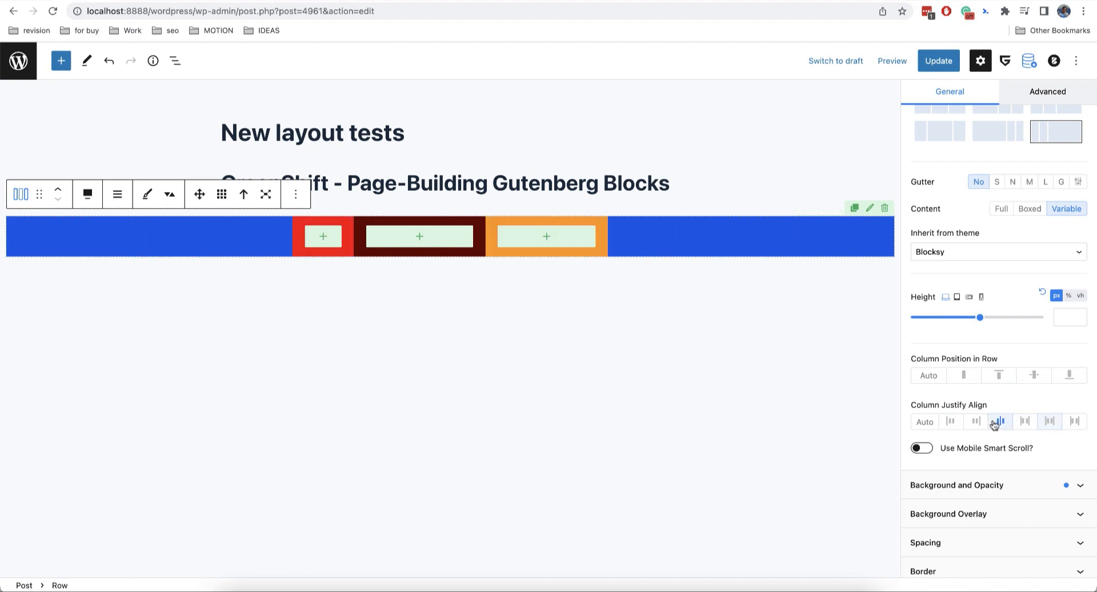
pyautogui.click(974, 423)
pyautogui.click(949, 422)
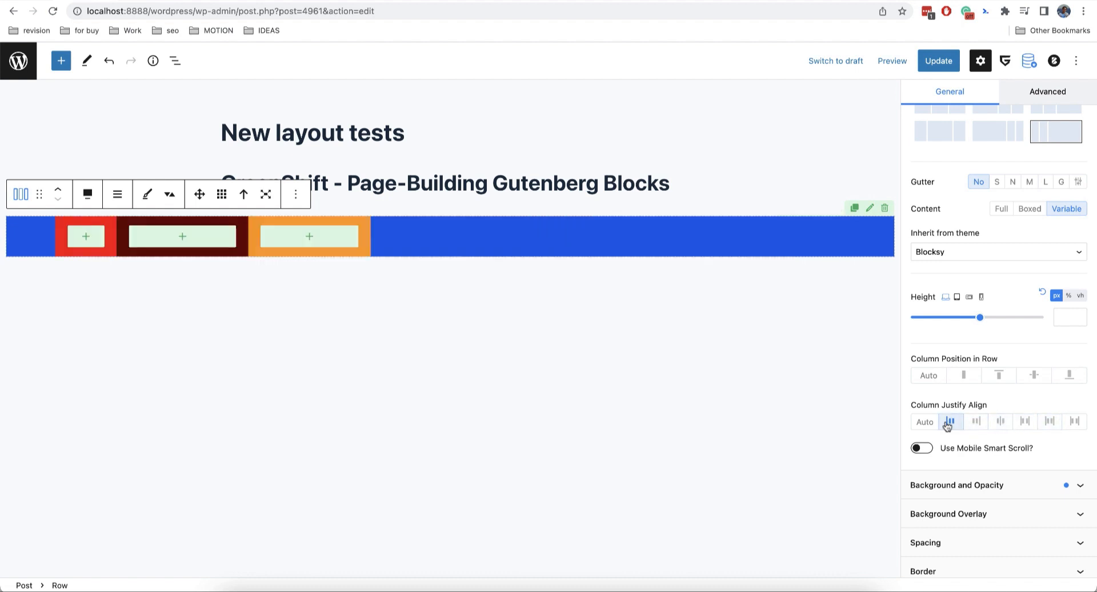
pyautogui.click(925, 422)
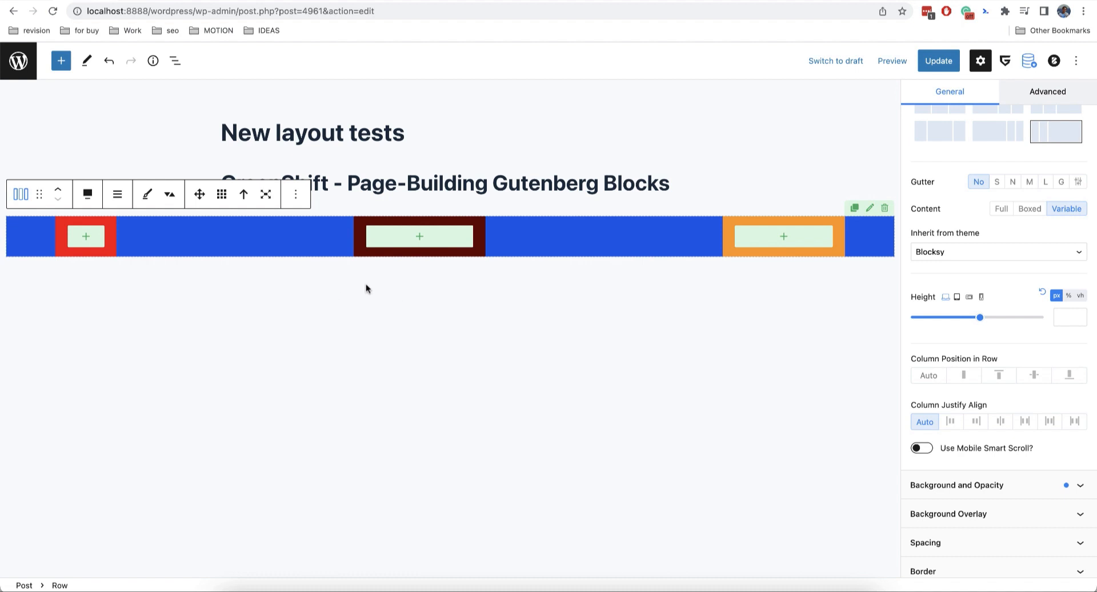
# - Reset the custom desktop widths of the red and orange columns
pyautogui.scroll(5, 1010, 326)
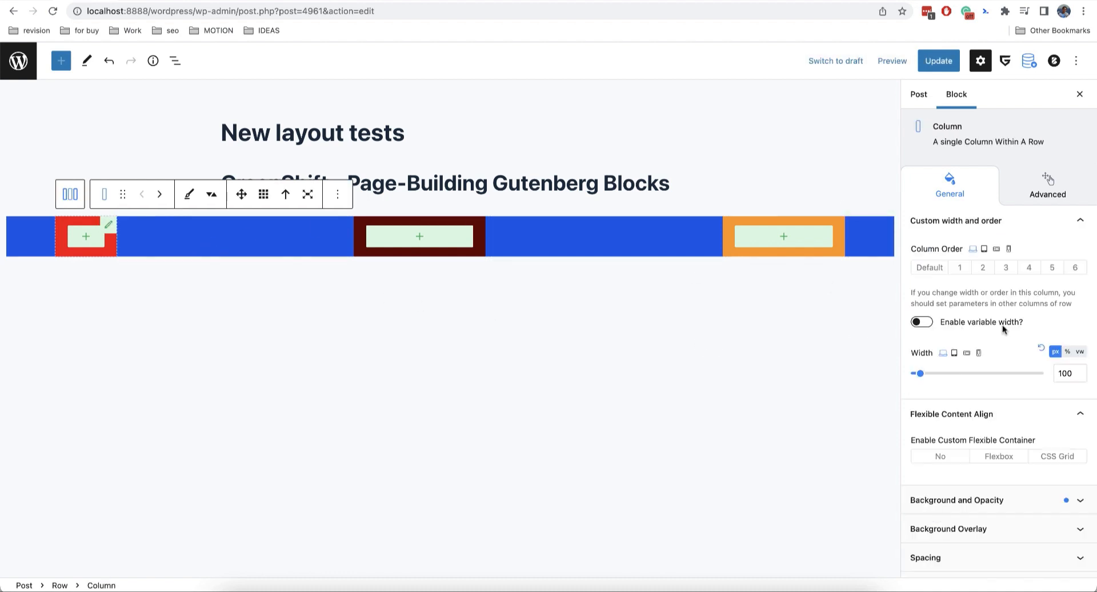
pyautogui.click(1040, 347)
pyautogui.click(517, 252)
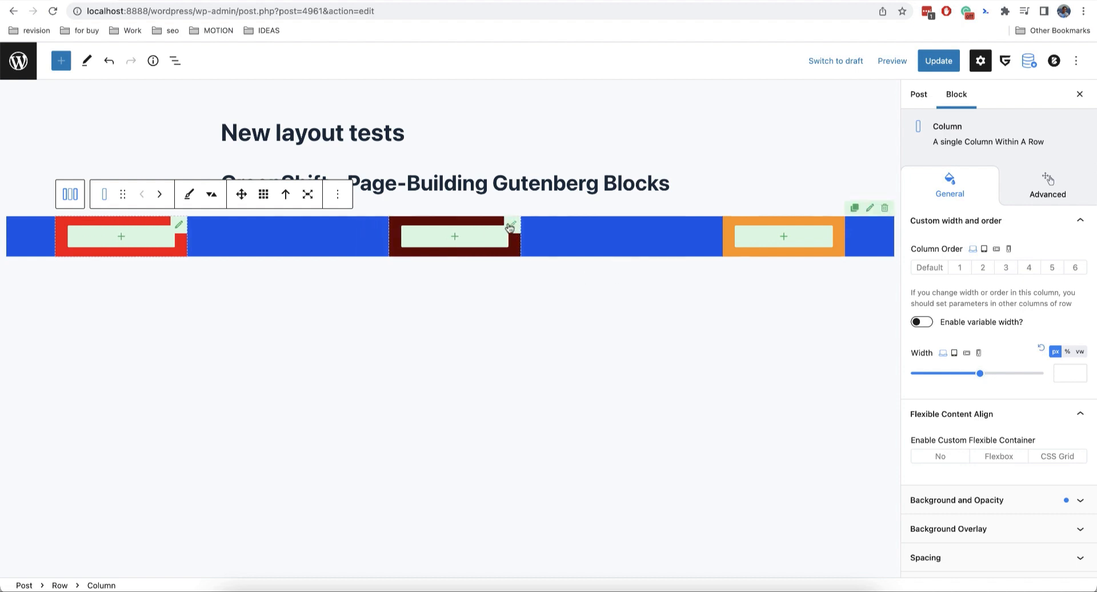
pyautogui.click(839, 243)
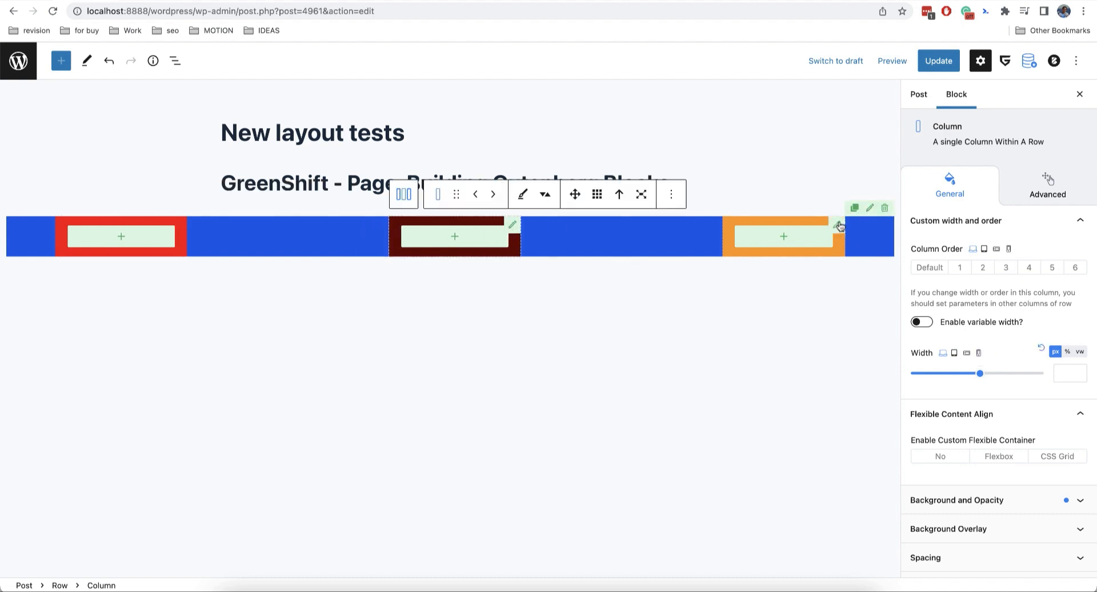
pyautogui.click(1041, 351)
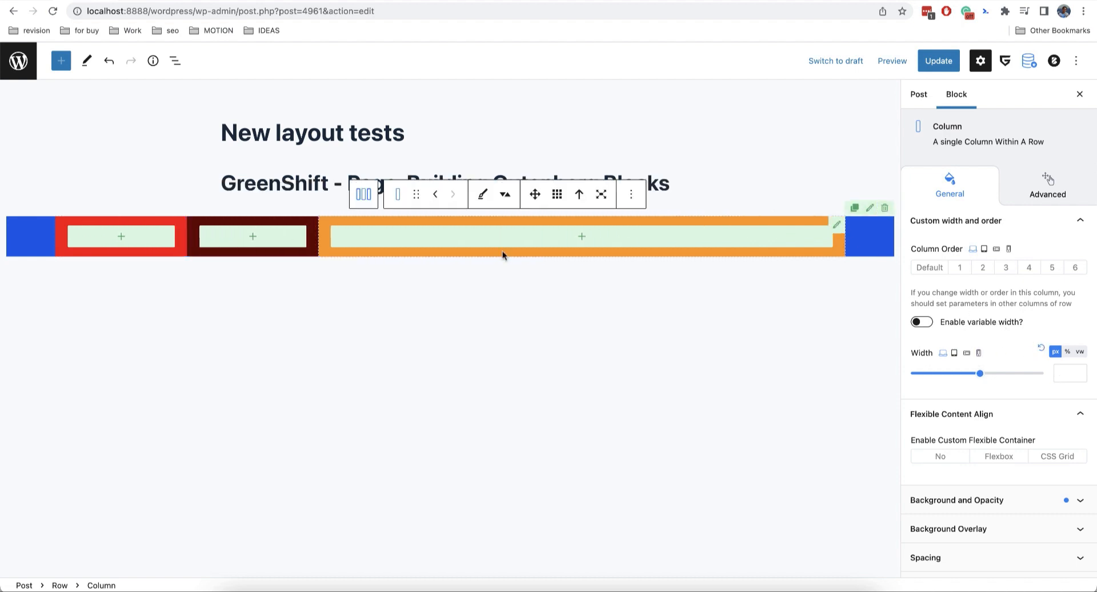
# - Try the top, center and bottom column positions in the row, and return the position to Auto
pyautogui.click(342, 196)
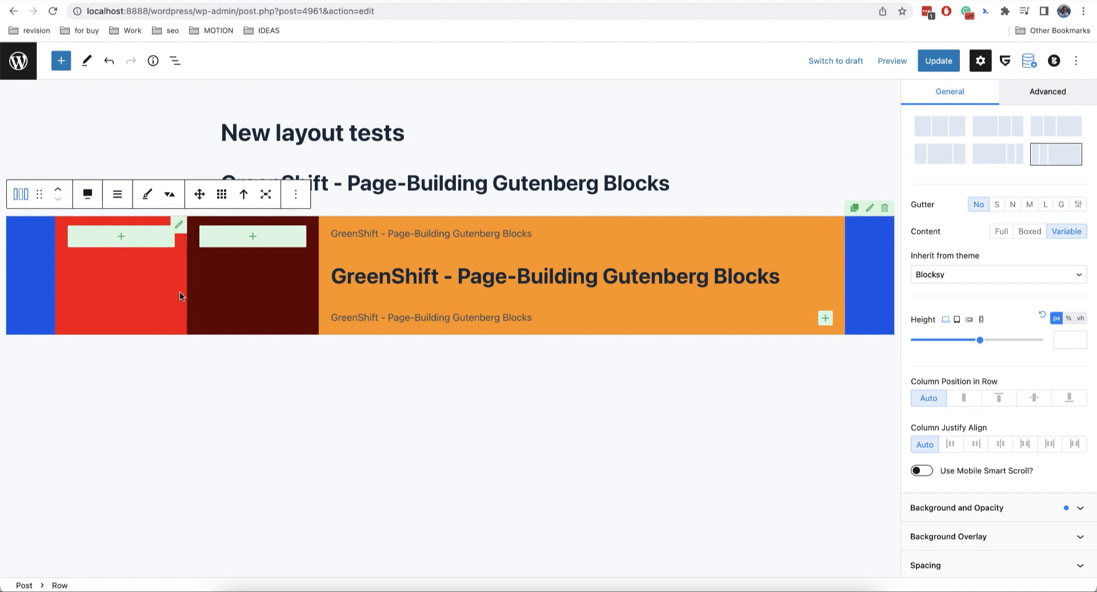
pyautogui.click(996, 400)
pyautogui.click(1029, 400)
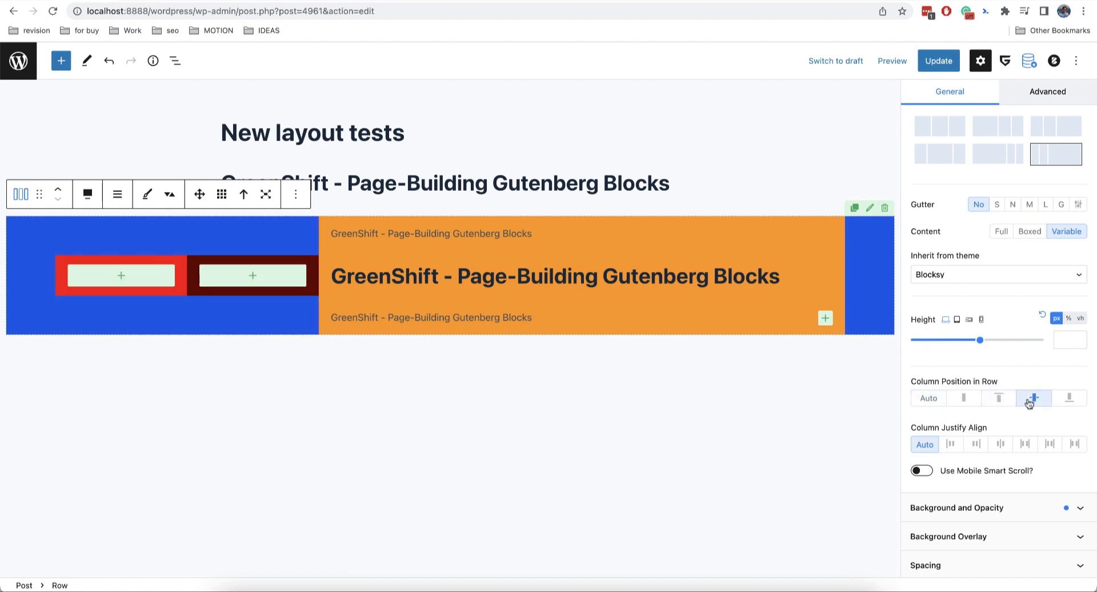
pyautogui.click(1058, 403)
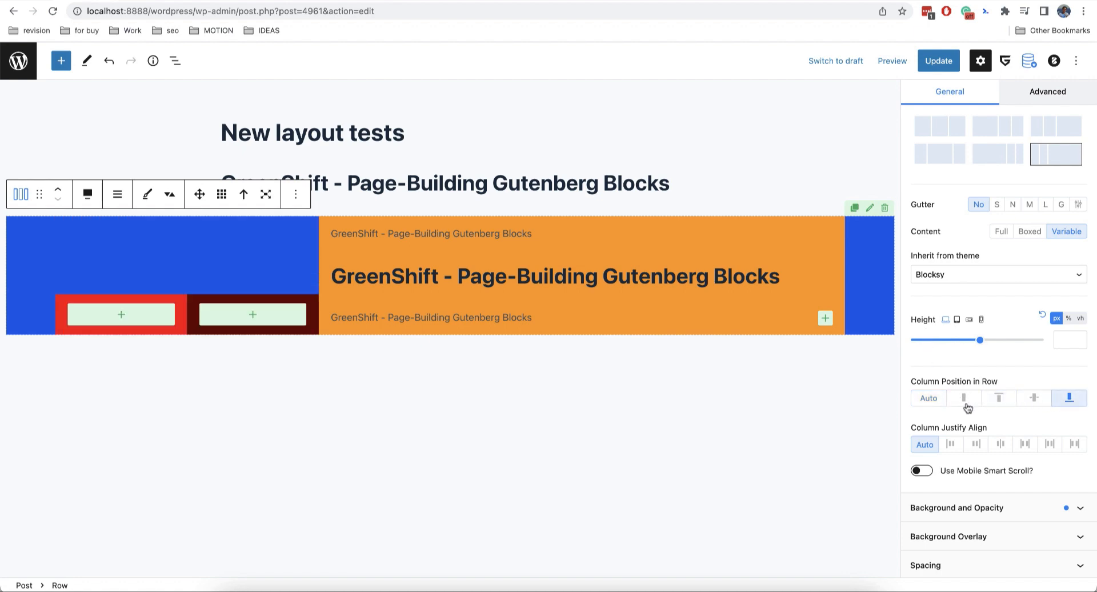
pyautogui.click(935, 406)
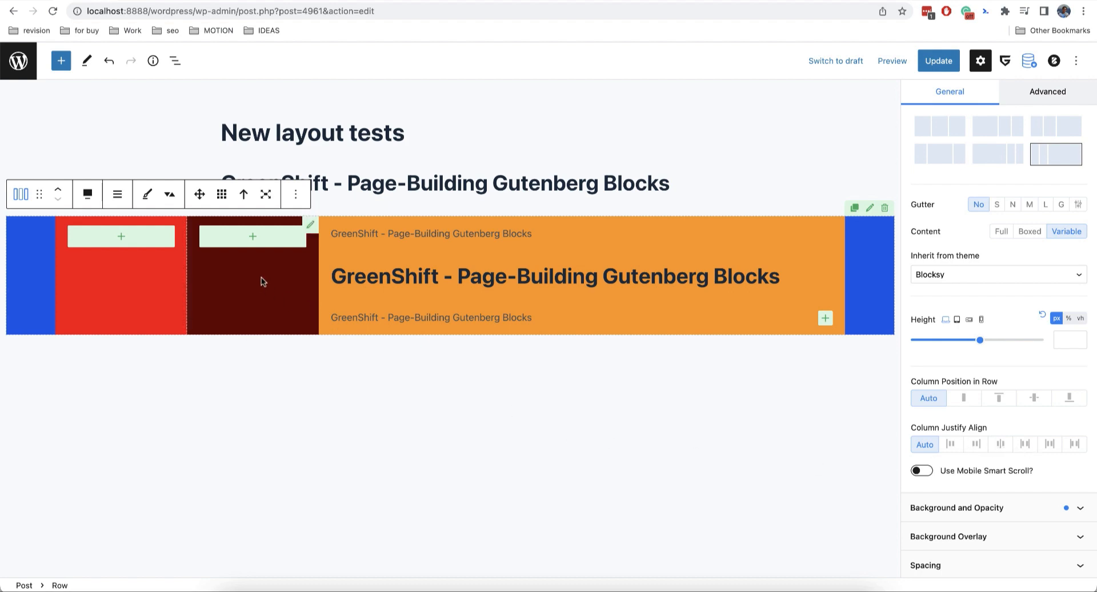
# - Set the orange text column's desktop width to 200 px
pyautogui.click(834, 231)
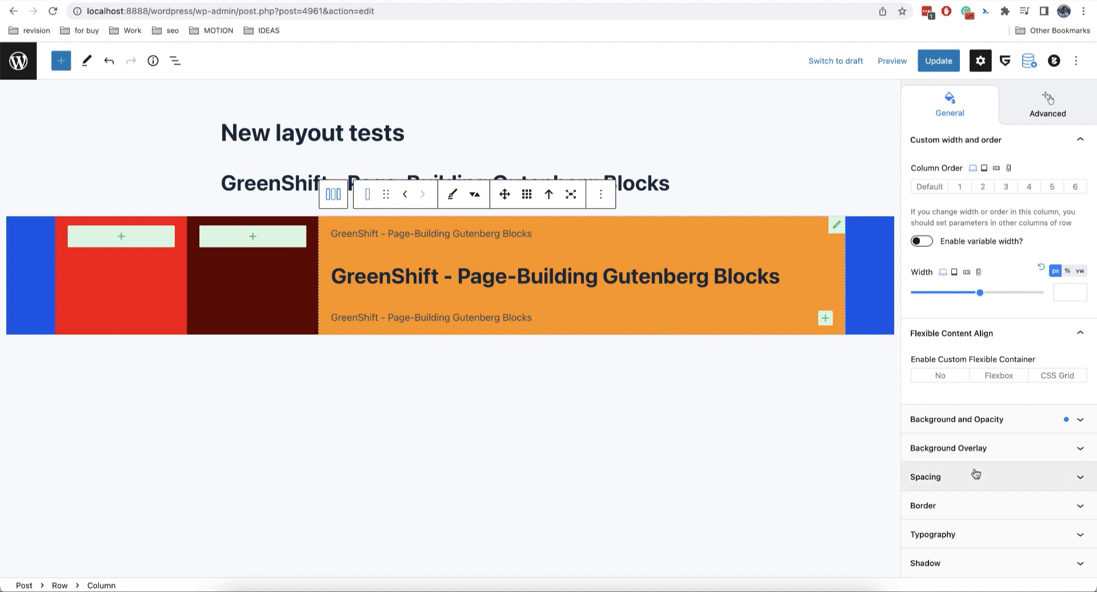
pyautogui.click(1061, 292)
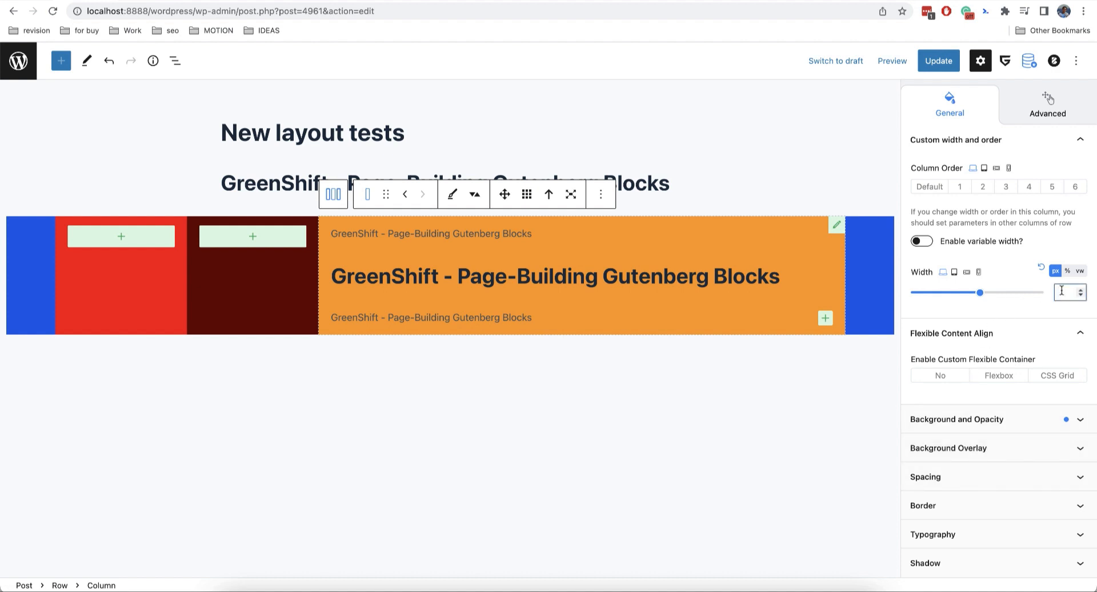
pyautogui.write('200')
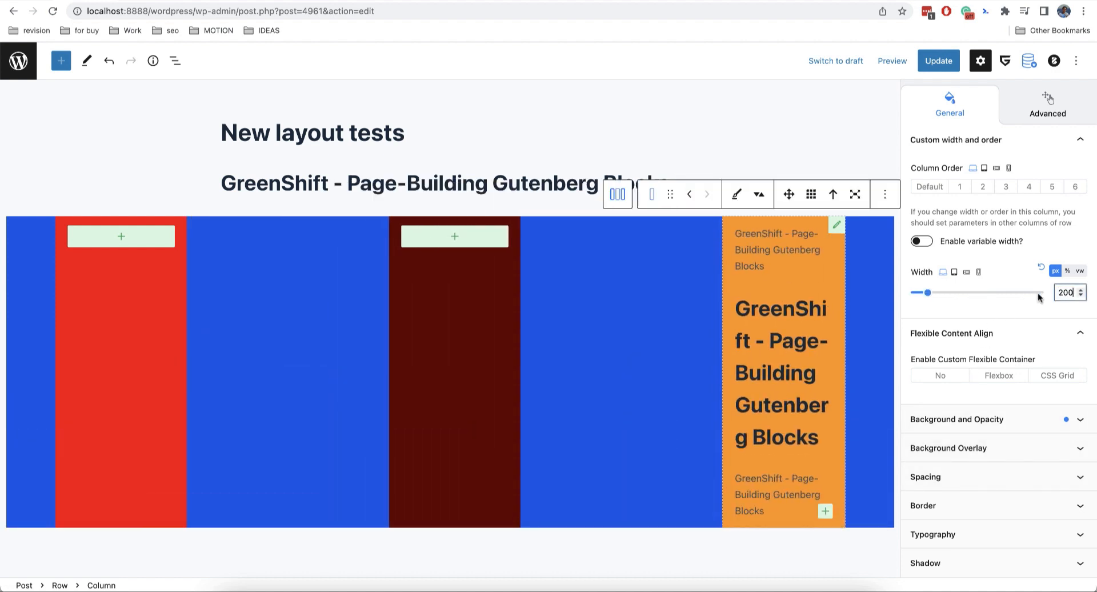
# - Try each column justify alignment on the row, from start through evenly spaced, and return the alignment to Auto
pyautogui.click(617, 194)
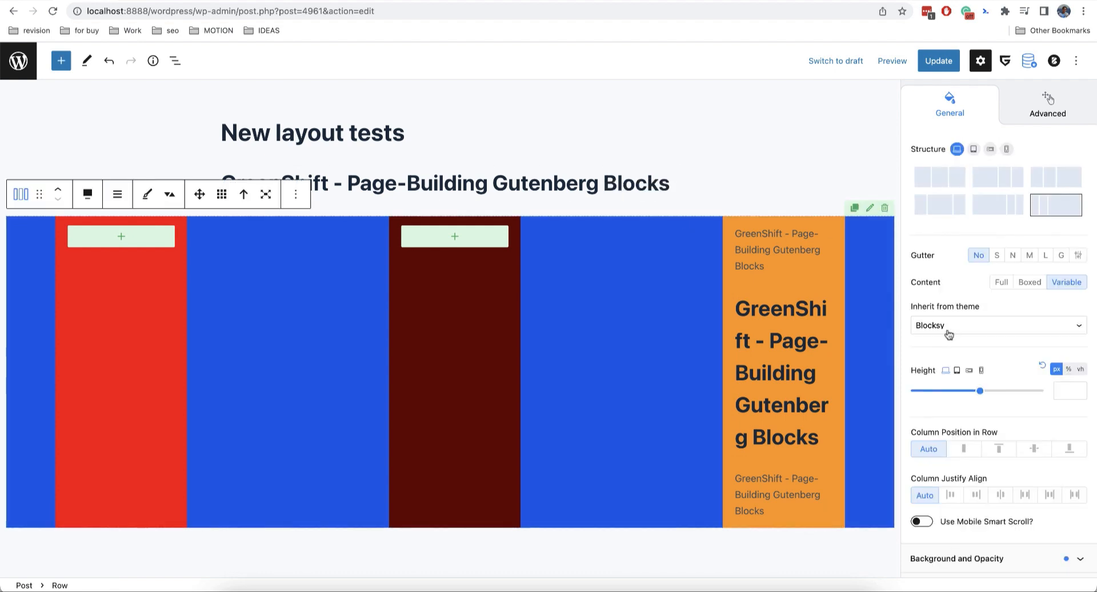
pyautogui.scroll(-3, 977, 447)
pyautogui.click(953, 433)
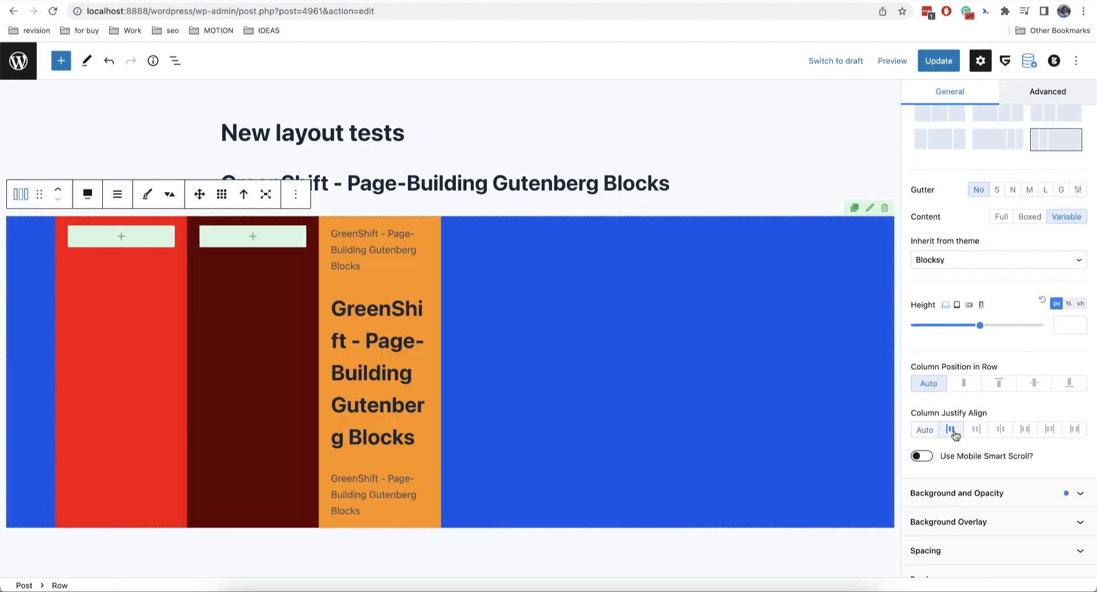
pyautogui.click(975, 430)
pyautogui.click(1000, 430)
pyautogui.click(1026, 430)
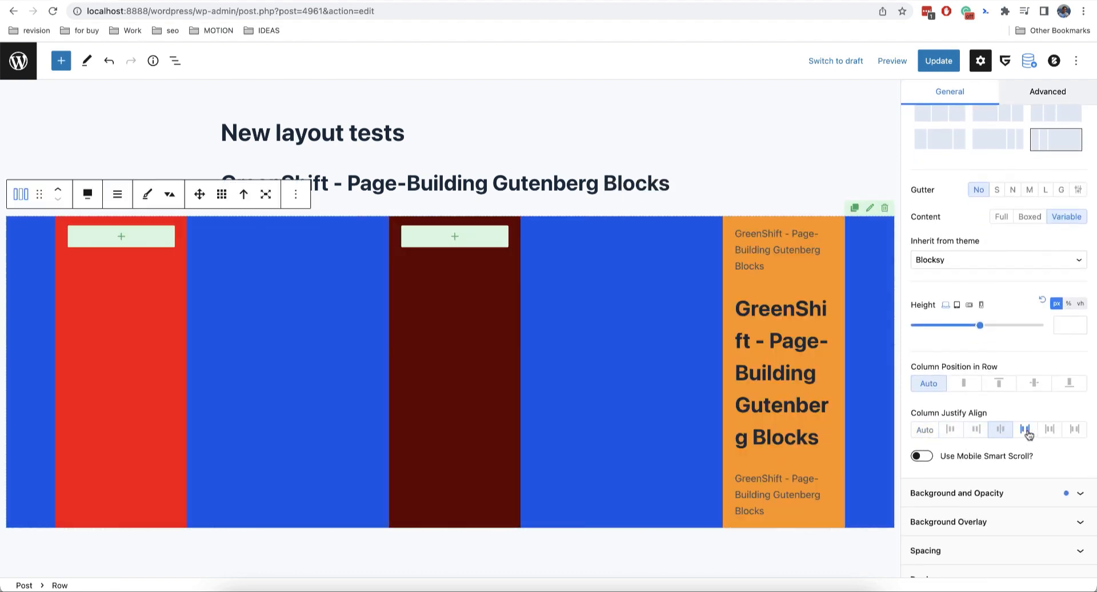
pyautogui.click(1049, 429)
pyautogui.click(1073, 429)
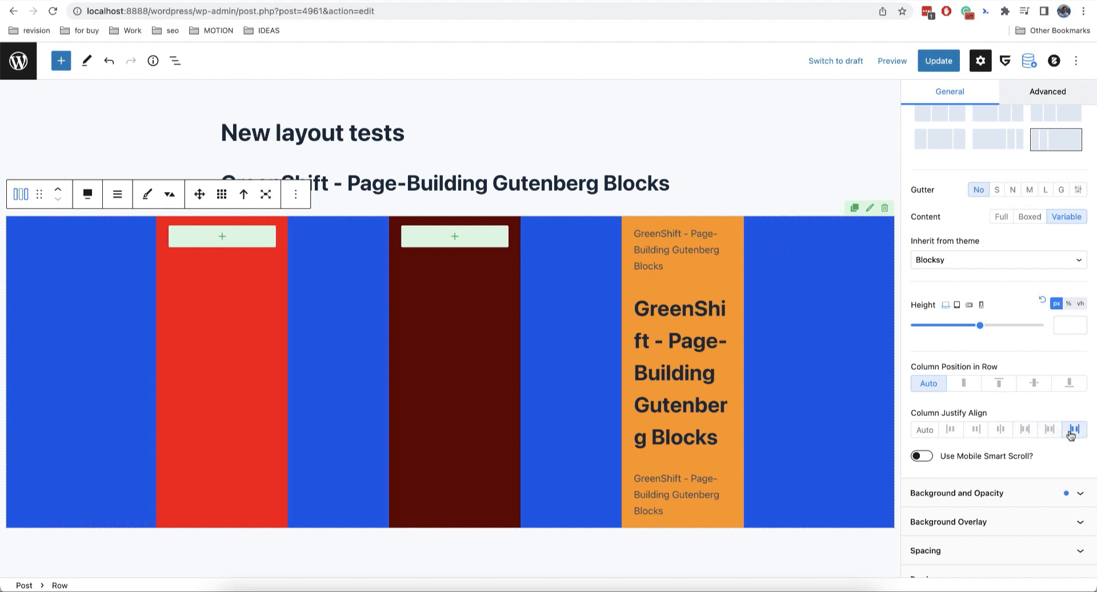
pyautogui.click(930, 435)
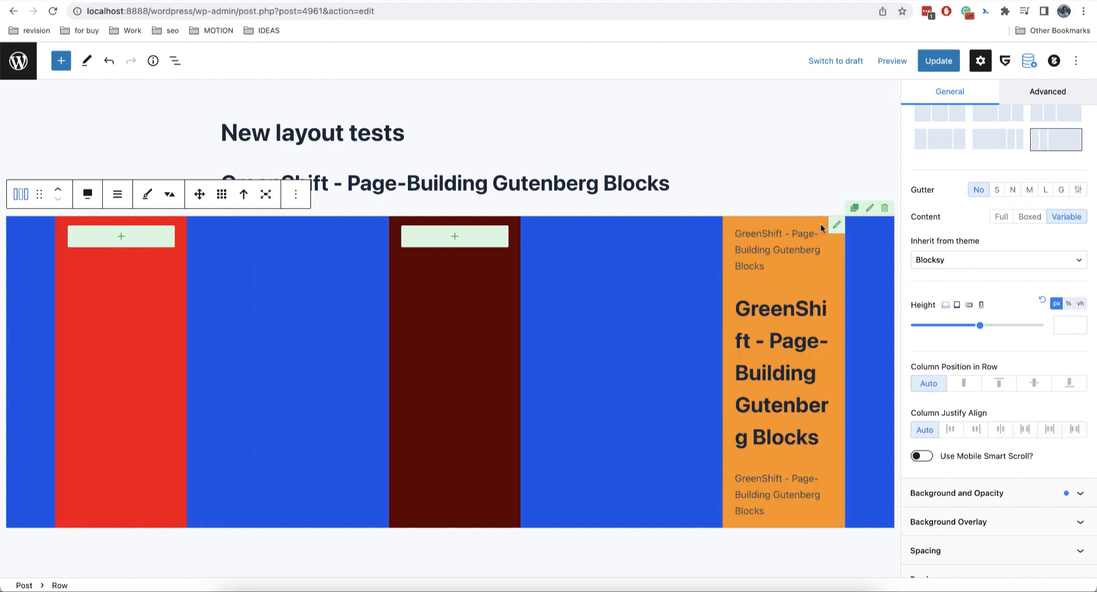
# - Reset the orange column's custom width and set its custom flexible container to Flexbox
pyautogui.click(835, 226)
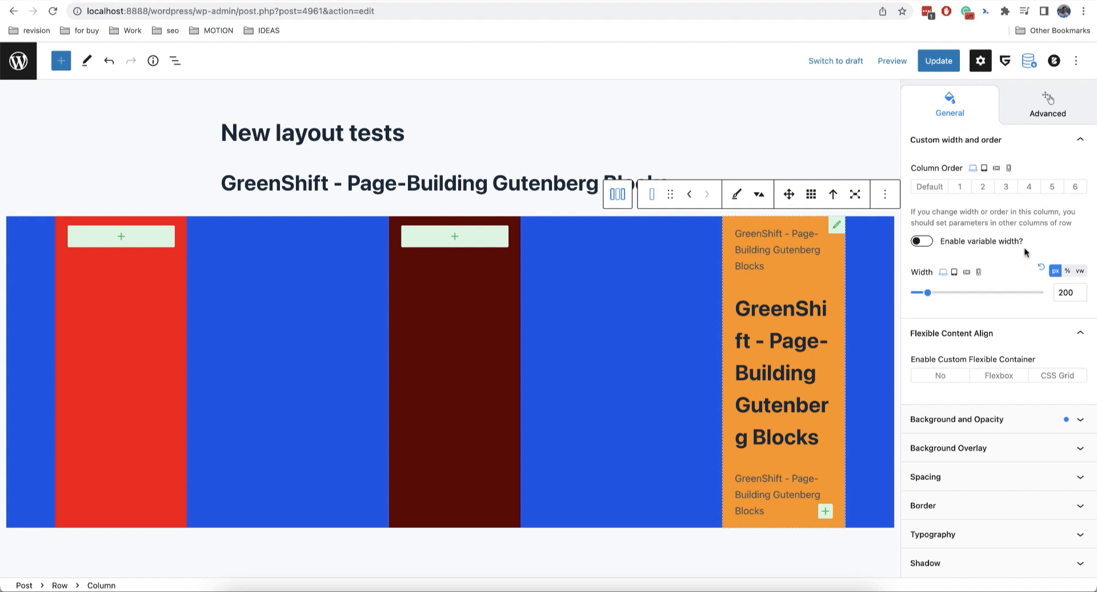
pyautogui.click(1040, 266)
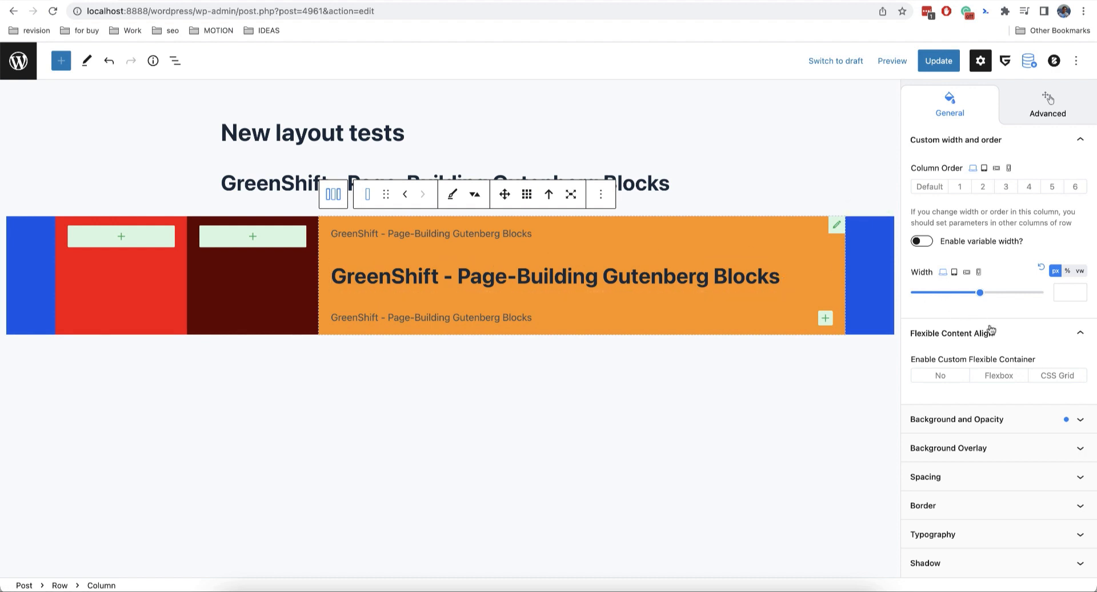
pyautogui.click(1007, 378)
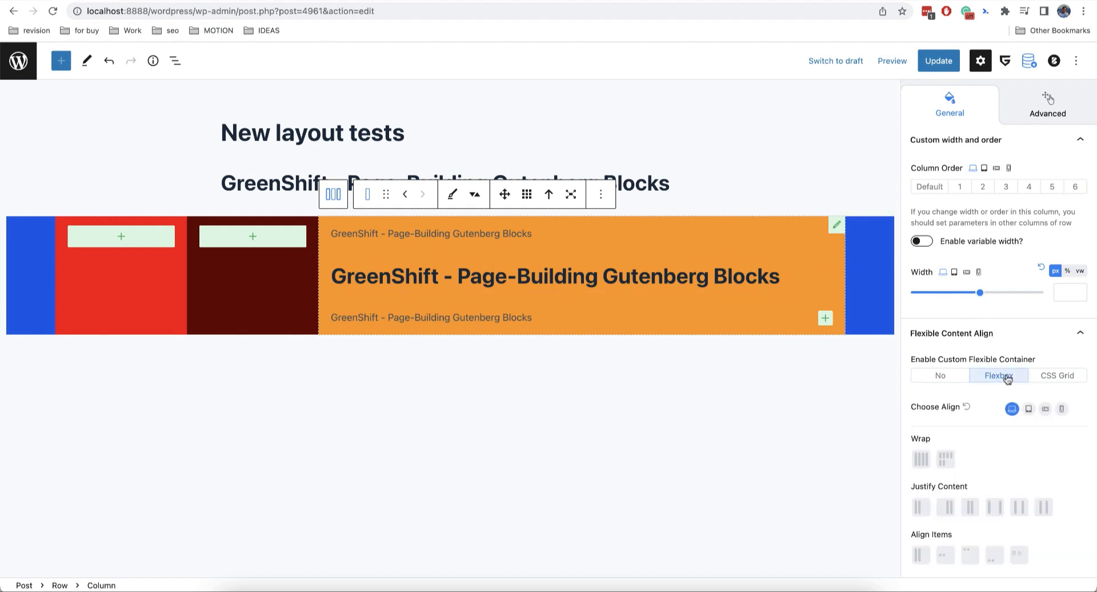
pyautogui.scroll(-3, 976, 417)
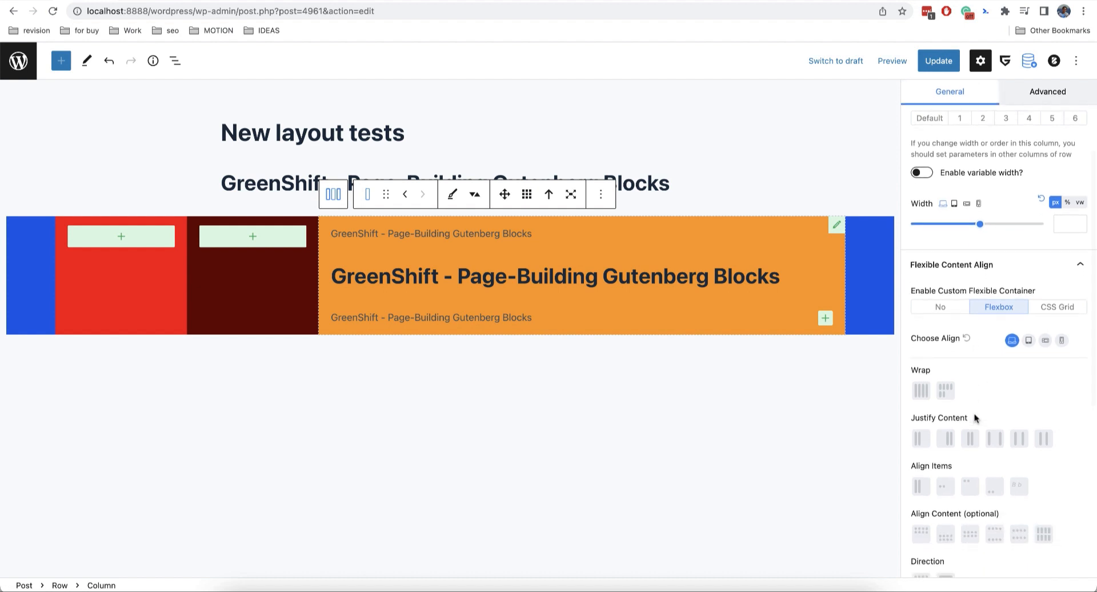
# - Set the orange column's desktop flex direction to Row
pyautogui.scroll(-3, 975, 380)
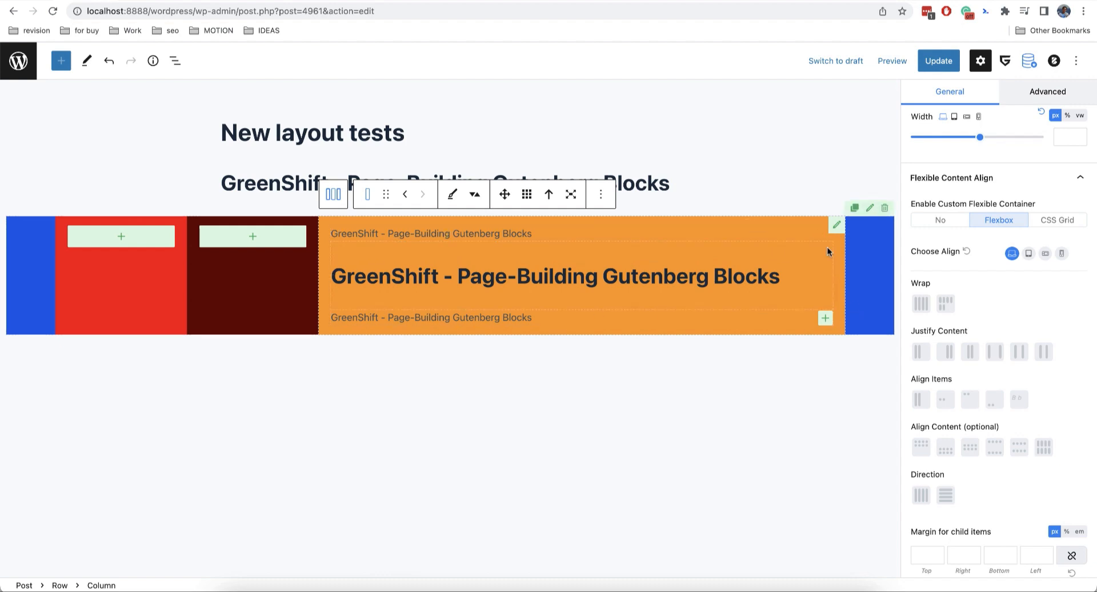
pyautogui.scroll(-2, 1000, 303)
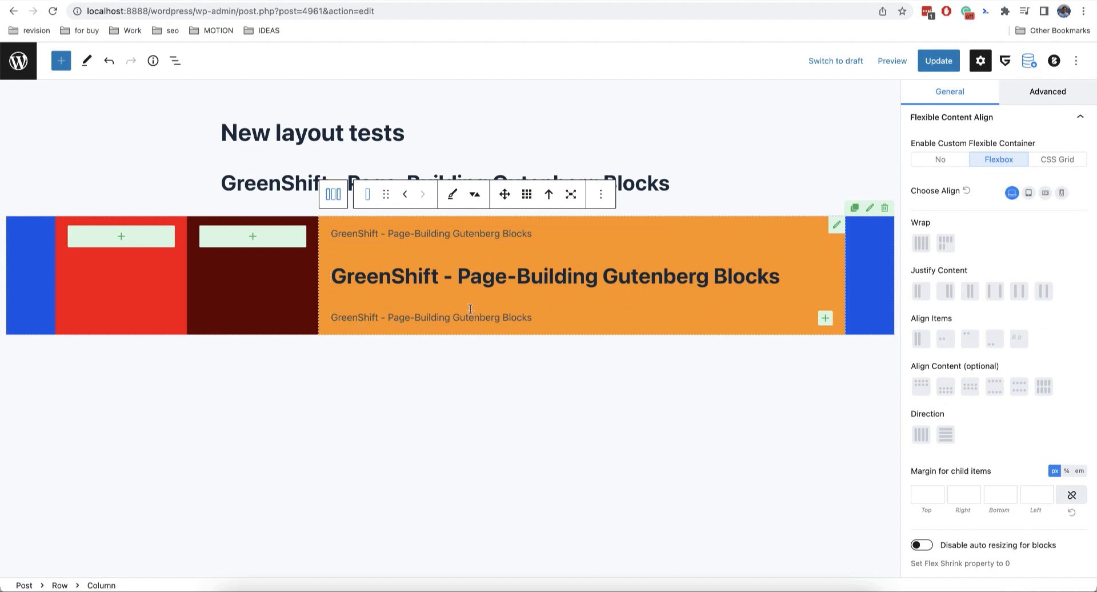
pyautogui.click(920, 438)
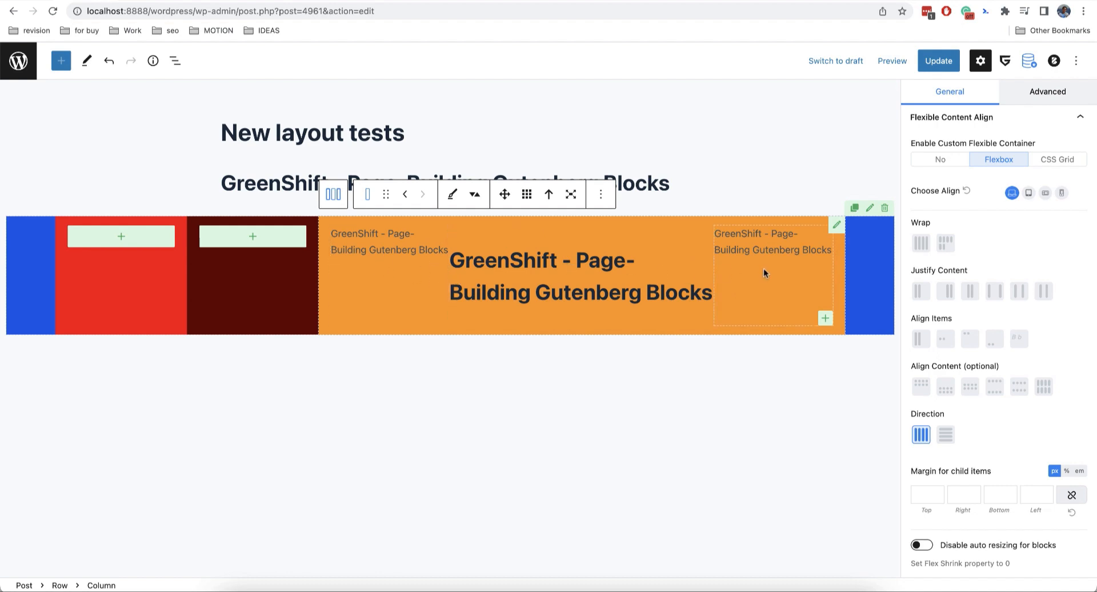
# - Examine the text and heading items inside the orange column separately, and reselect the whole column
pyautogui.click(473, 245)
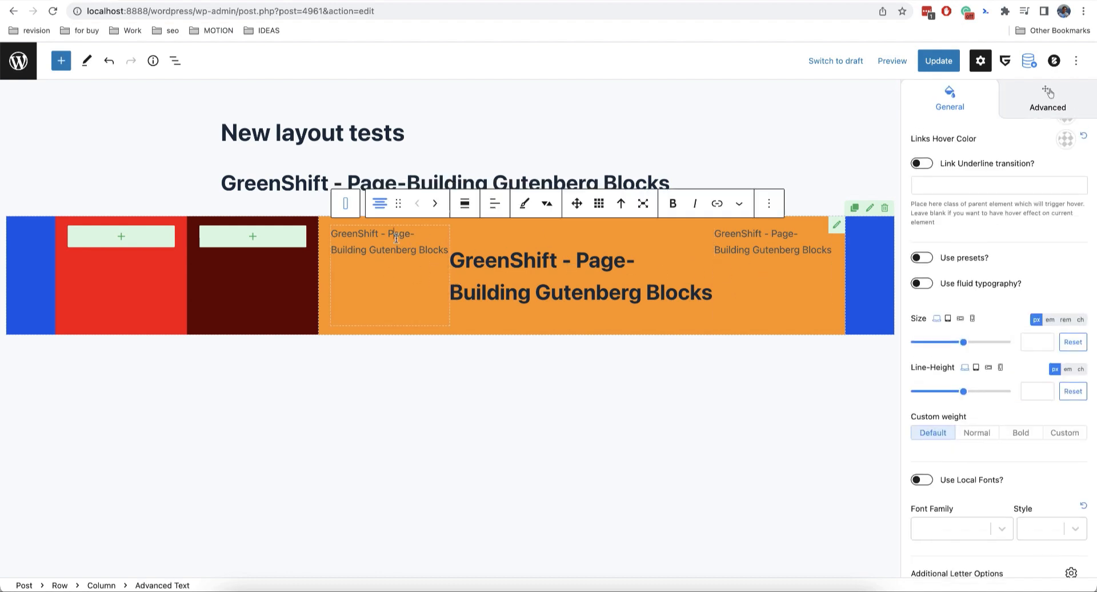
pyautogui.click(429, 205)
pyautogui.click(551, 204)
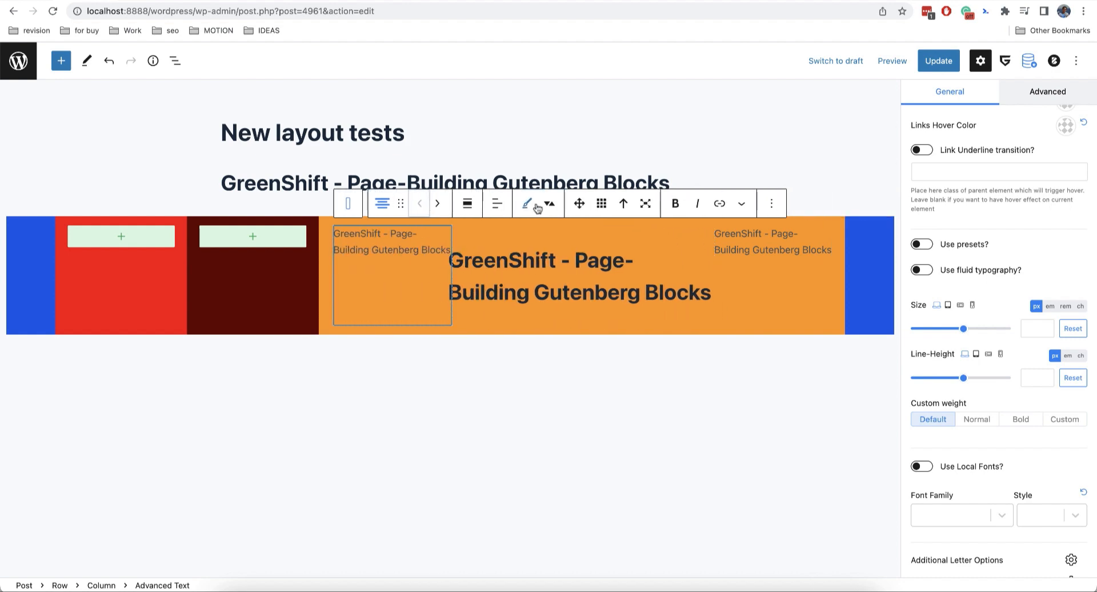
pyautogui.click(566, 265)
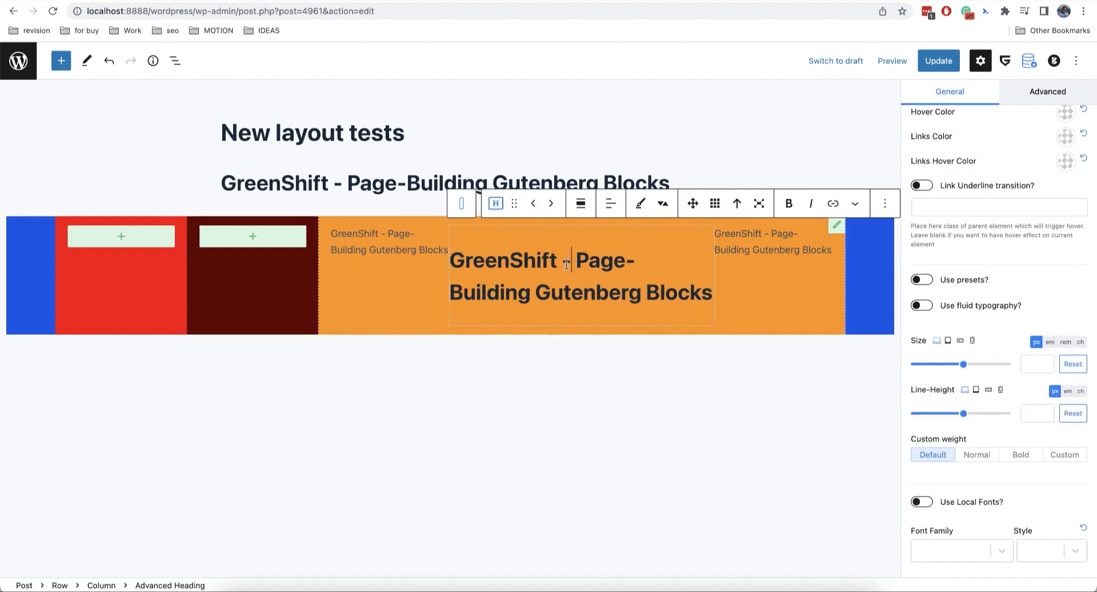
pyautogui.click(462, 204)
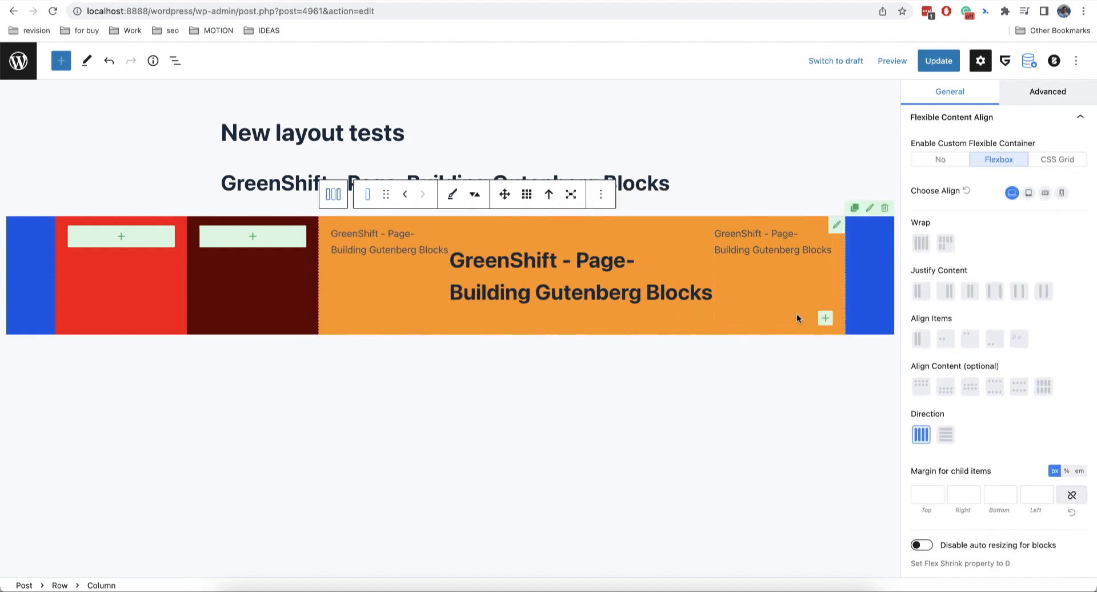
# - Compare the no-wrap and wrap options on the orange column's flex items, and keep them on a single line without wrapping
pyautogui.click(918, 249)
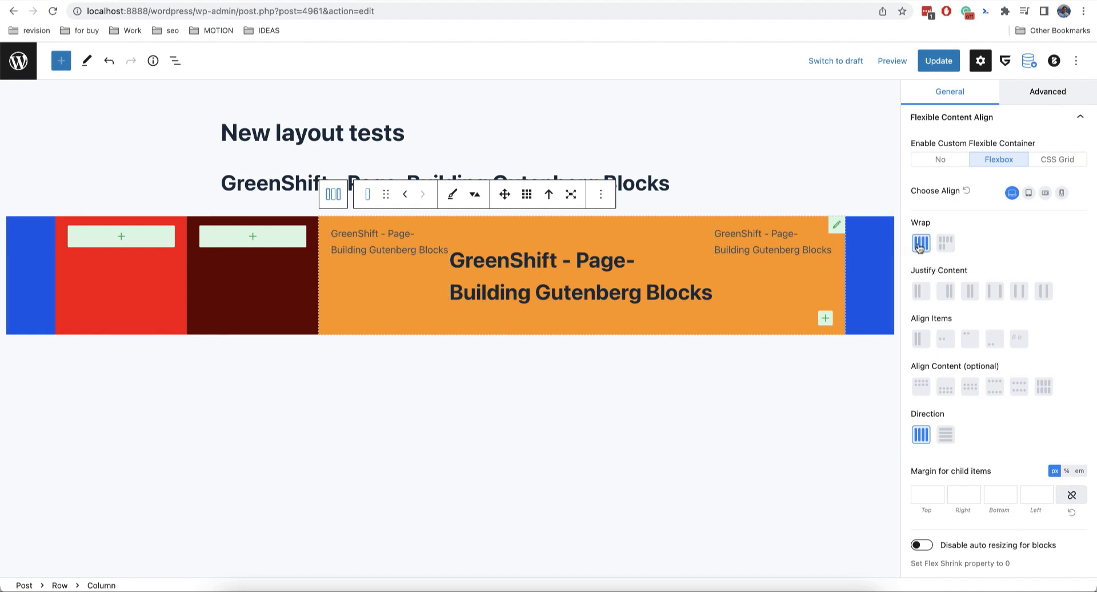
pyautogui.click(944, 245)
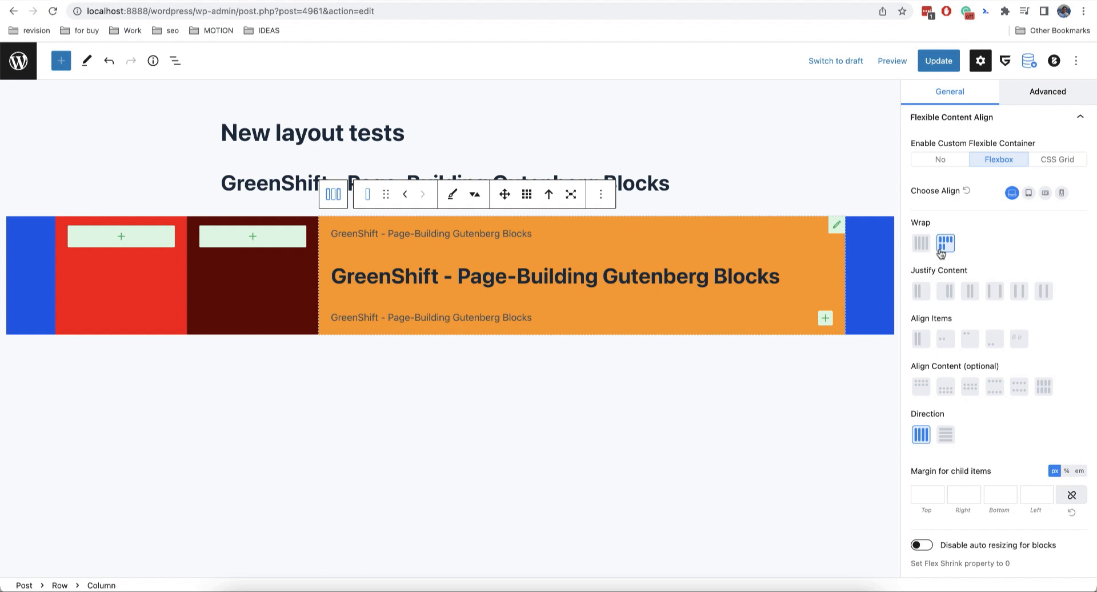
pyautogui.click(921, 247)
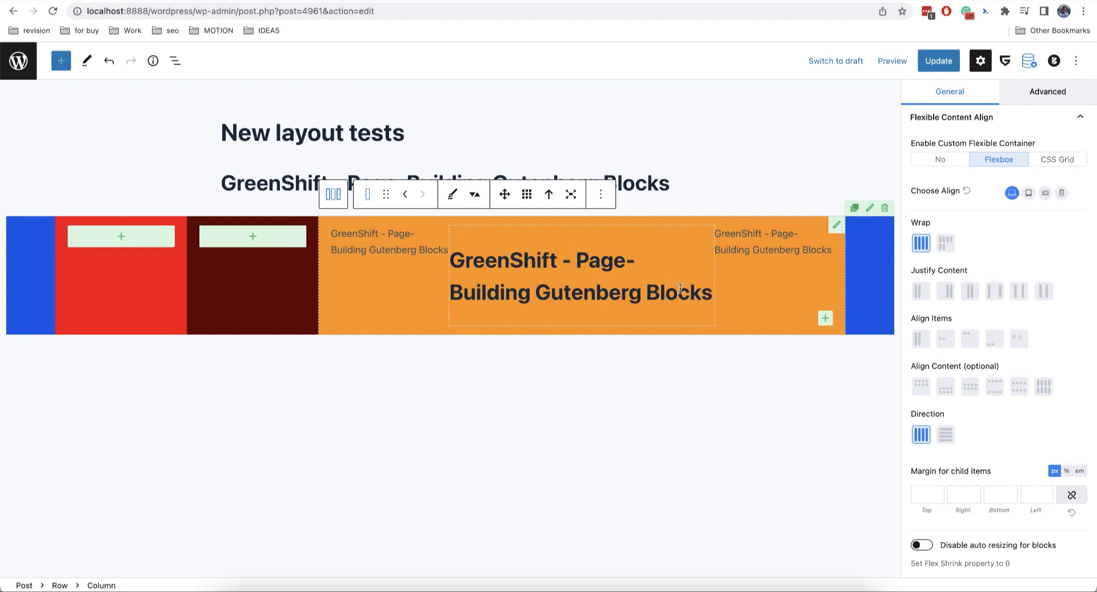
pyautogui.click(950, 247)
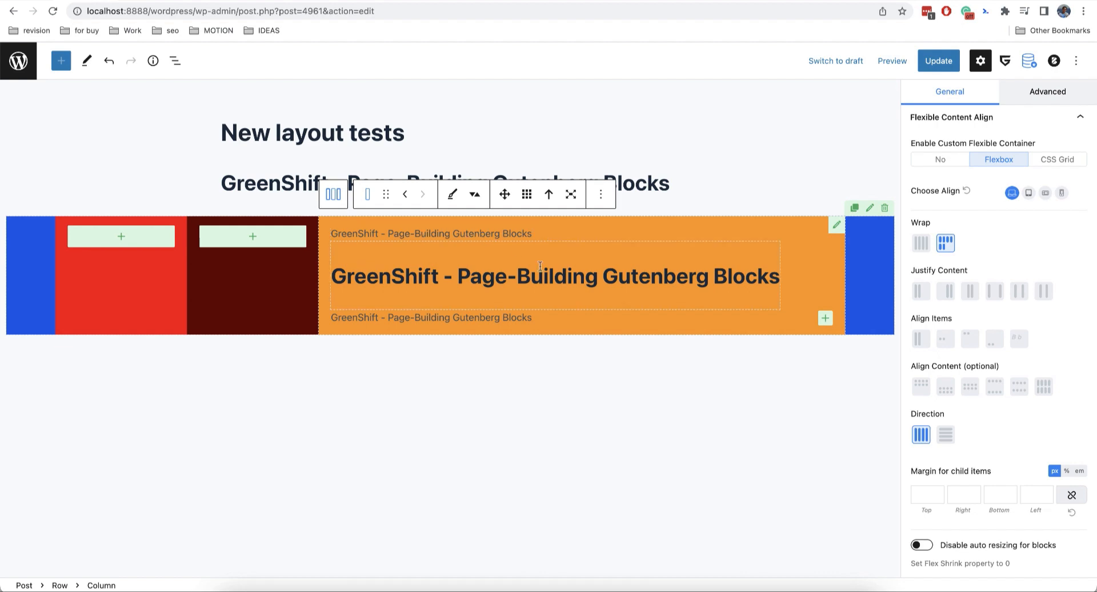
pyautogui.click(921, 244)
# - Set the orange column's content justification to Start and align its items to the vertical center
pyautogui.click(970, 340)
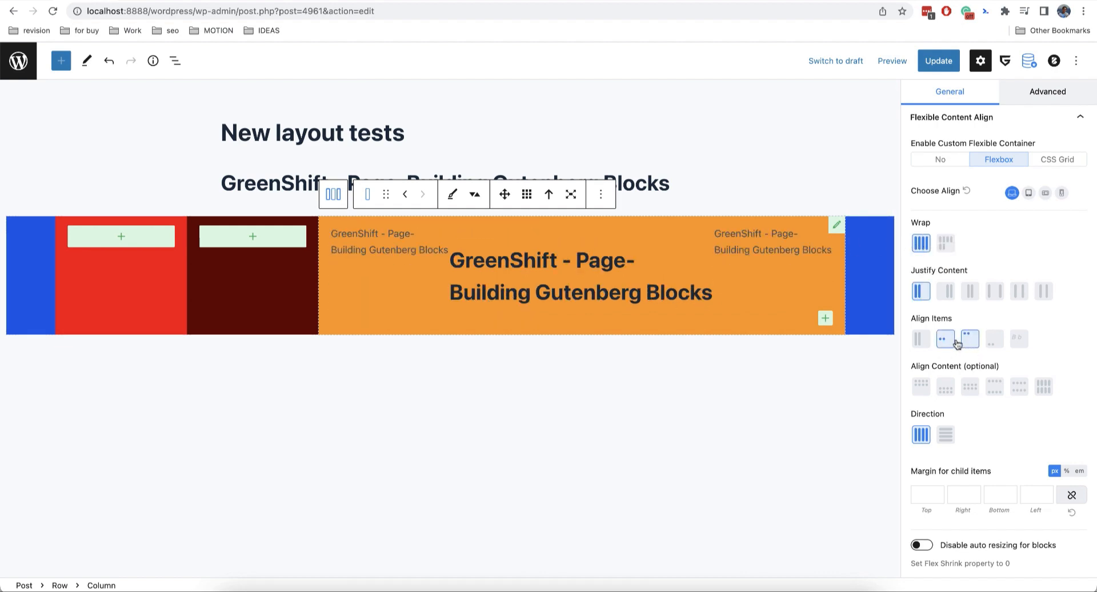
pyautogui.click(951, 344)
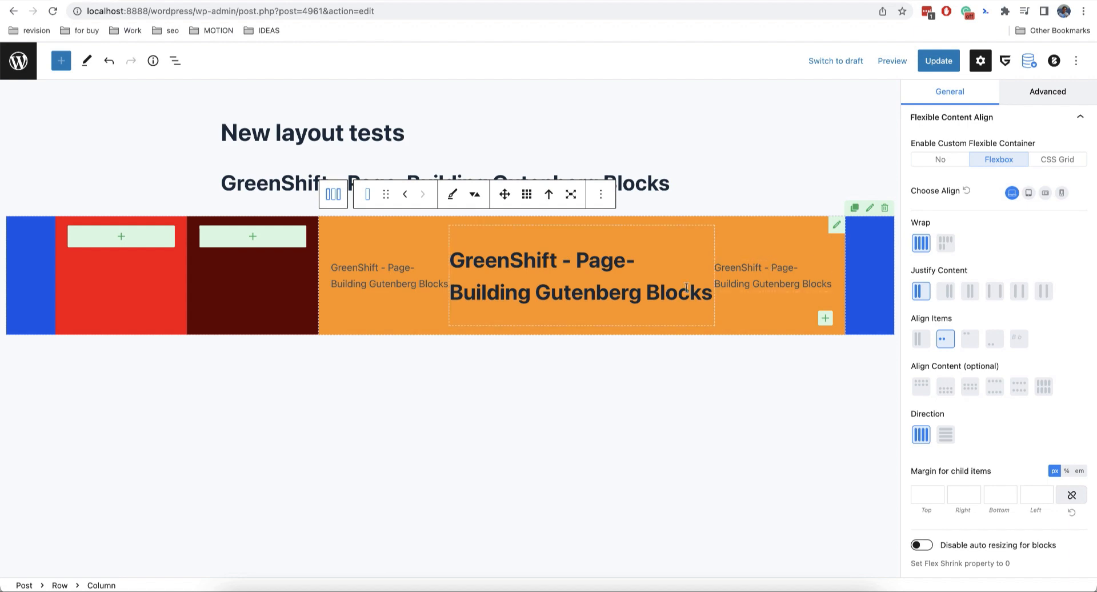
# - Try a 20 px right margin on the orange column's child items, and reset the margins
pyautogui.click(962, 488)
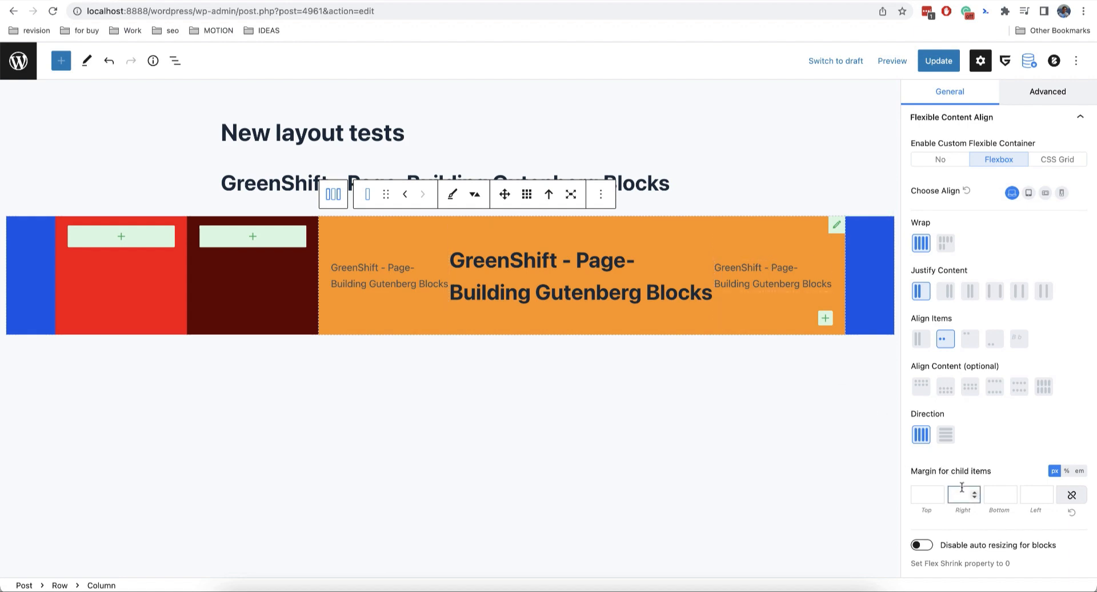
pyautogui.write('20')
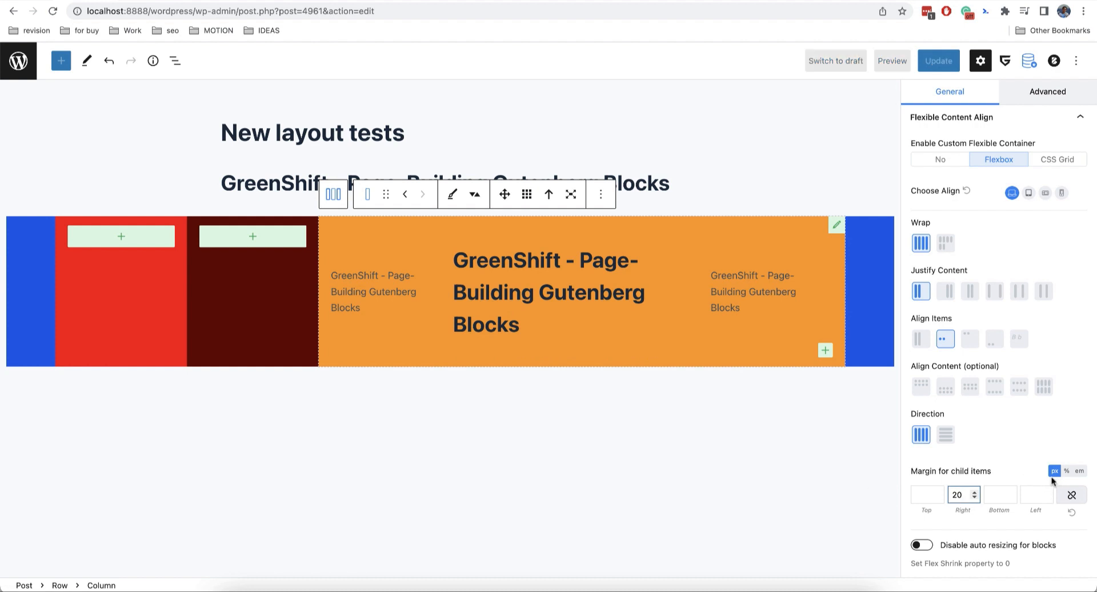
pyautogui.click(1069, 513)
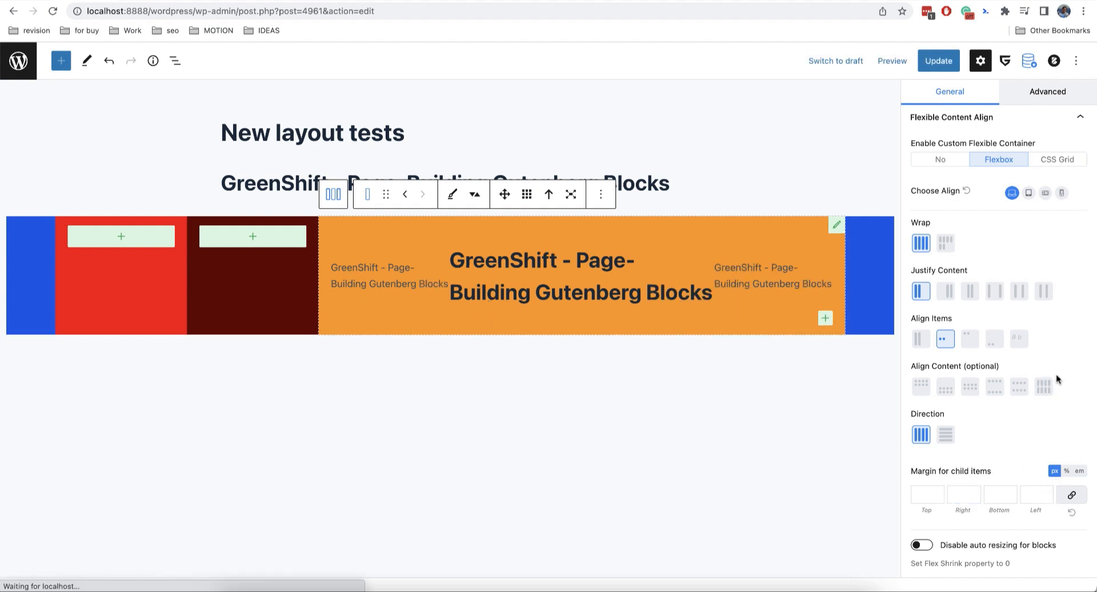
# - Set the orange column's flex direction to vertical stacking for the mobile view
pyautogui.scroll(1, 1057, 379)
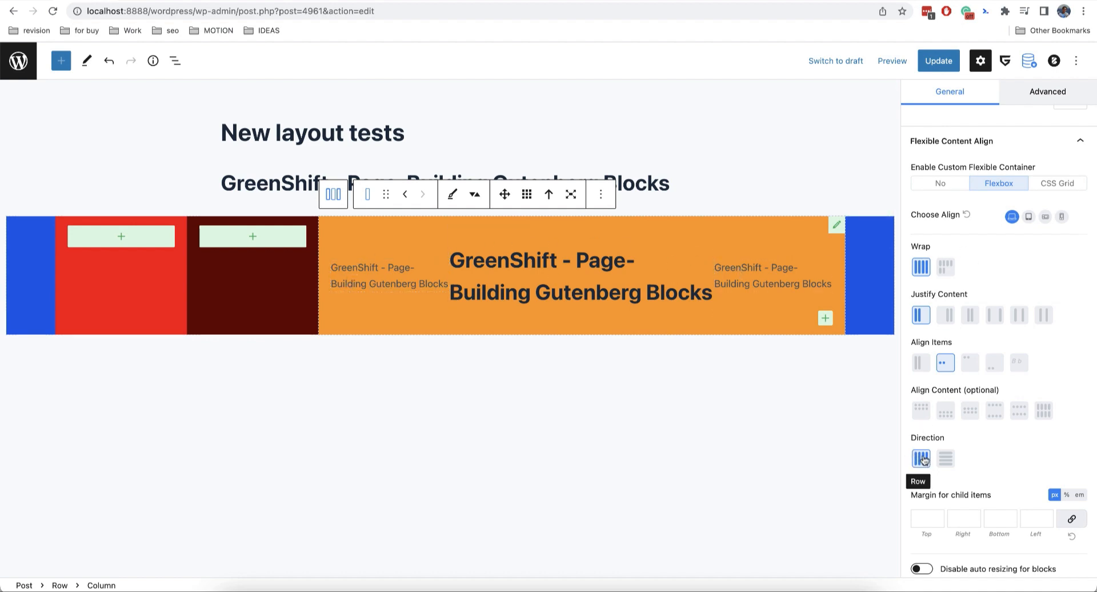
pyautogui.click(1060, 217)
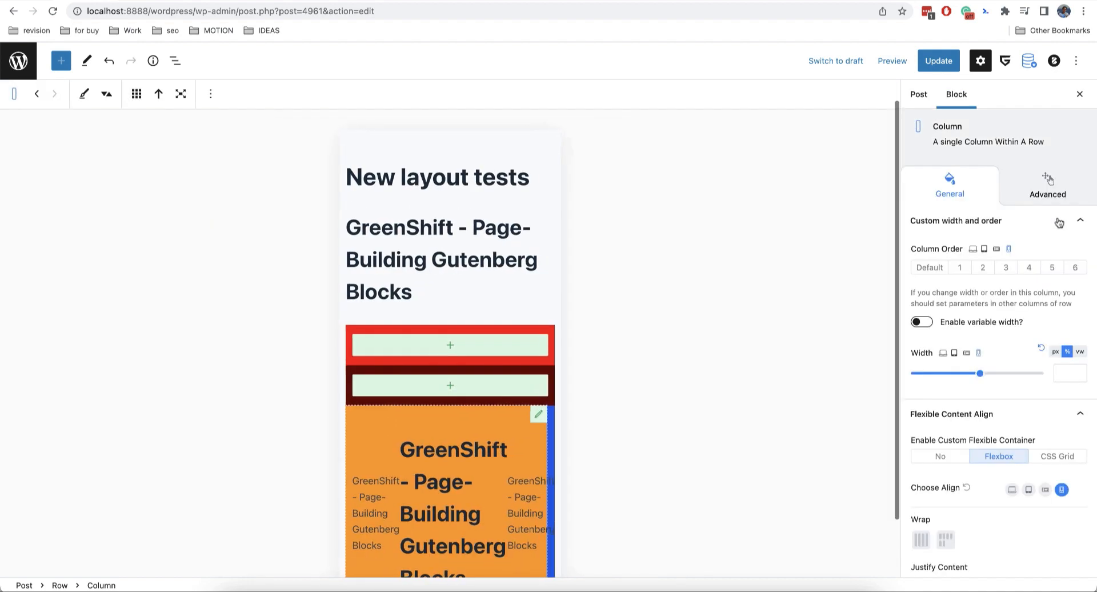
pyautogui.scroll(-1, 509, 481)
pyautogui.scroll(-2, 508, 482)
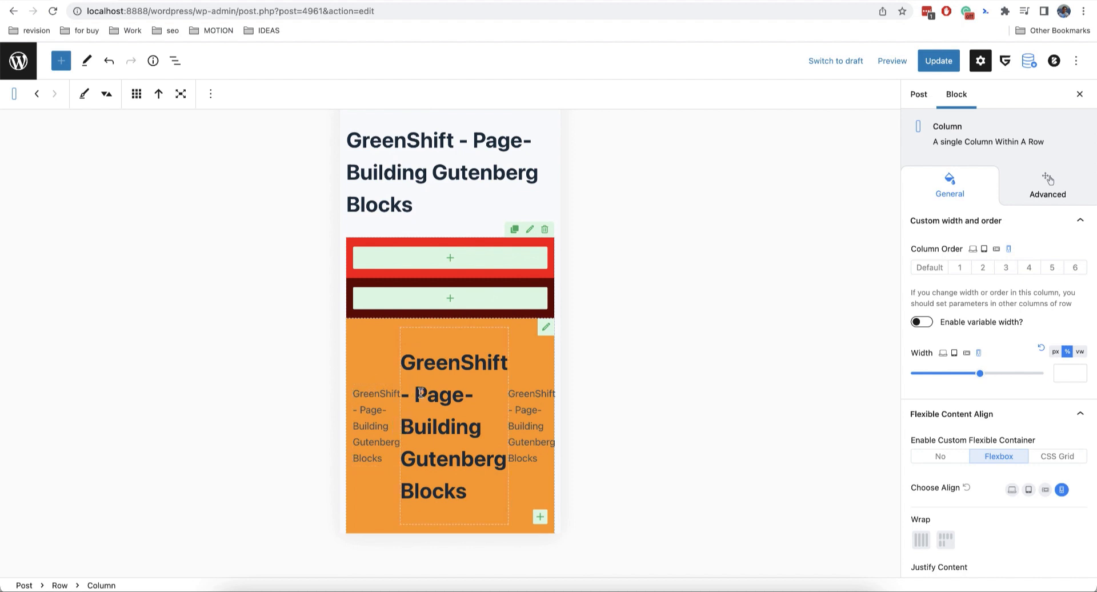
pyautogui.scroll(-2, 915, 439)
pyautogui.scroll(-5, 915, 439)
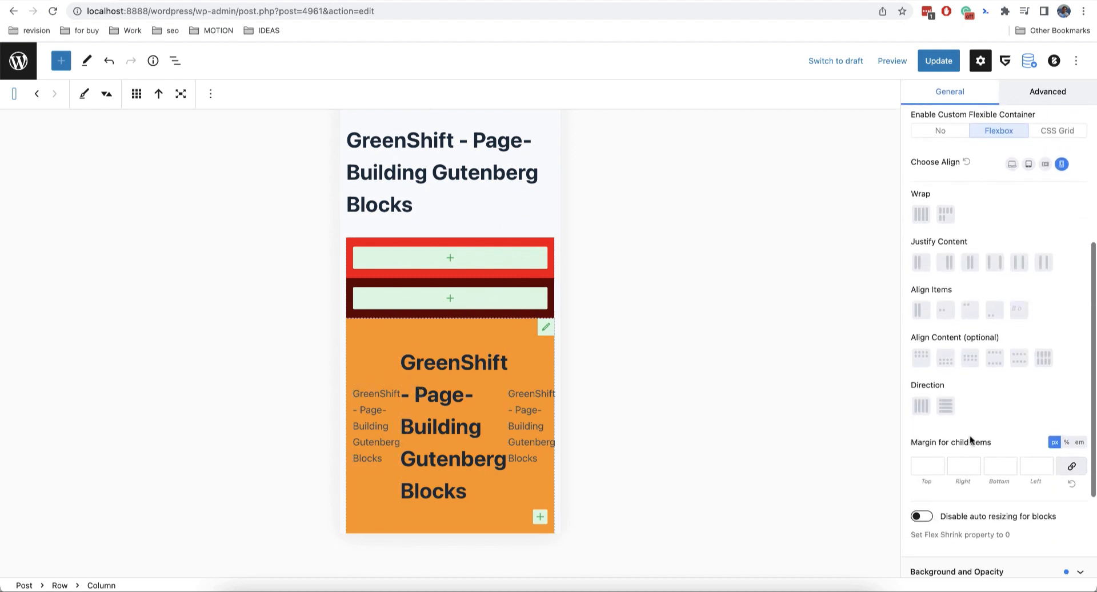
pyautogui.click(947, 409)
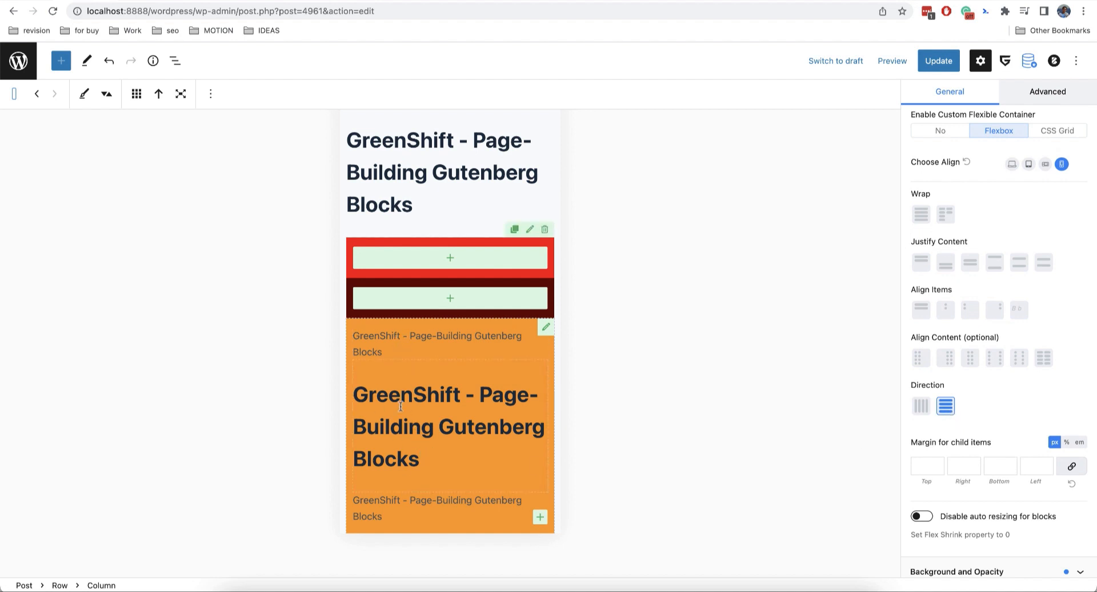
# - Return to the desktop view and try disabling auto resizing for blocks in the orange column
pyautogui.click(1012, 164)
pyautogui.scroll(-2, 994, 263)
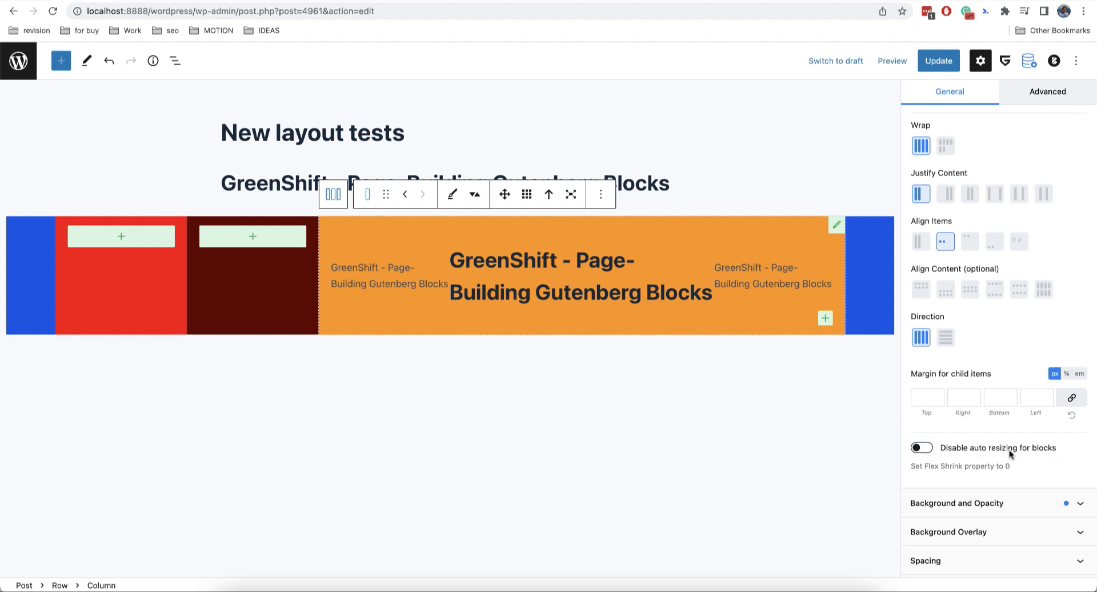
pyautogui.click(924, 450)
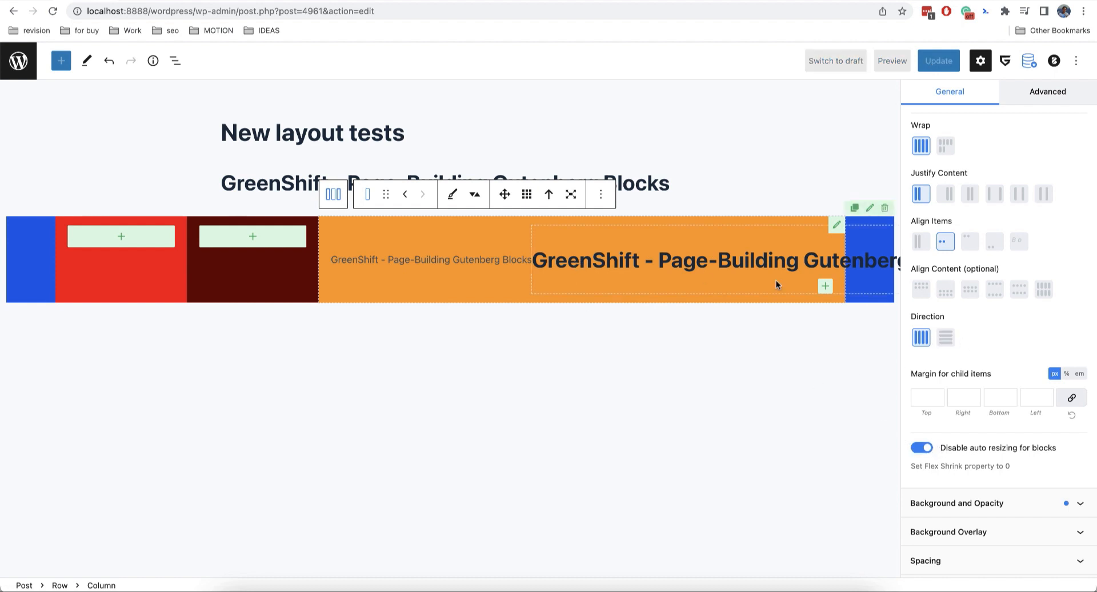
pyautogui.scroll(3, 982, 340)
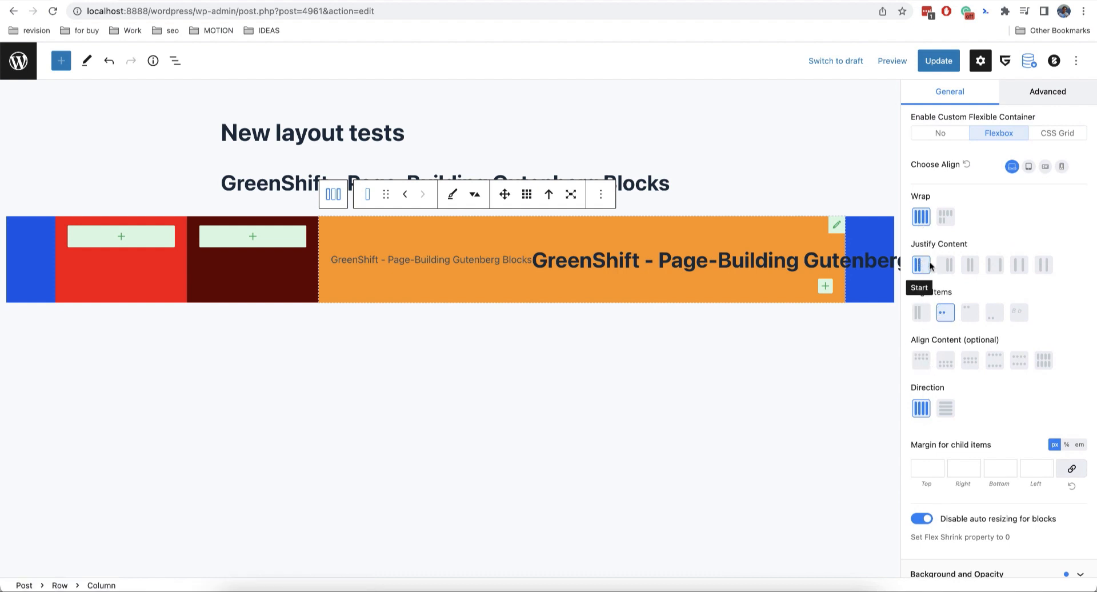
# - Add single-column GreenShift Row blocks below the coloured row and set them to full width
pyautogui.click(477, 404)
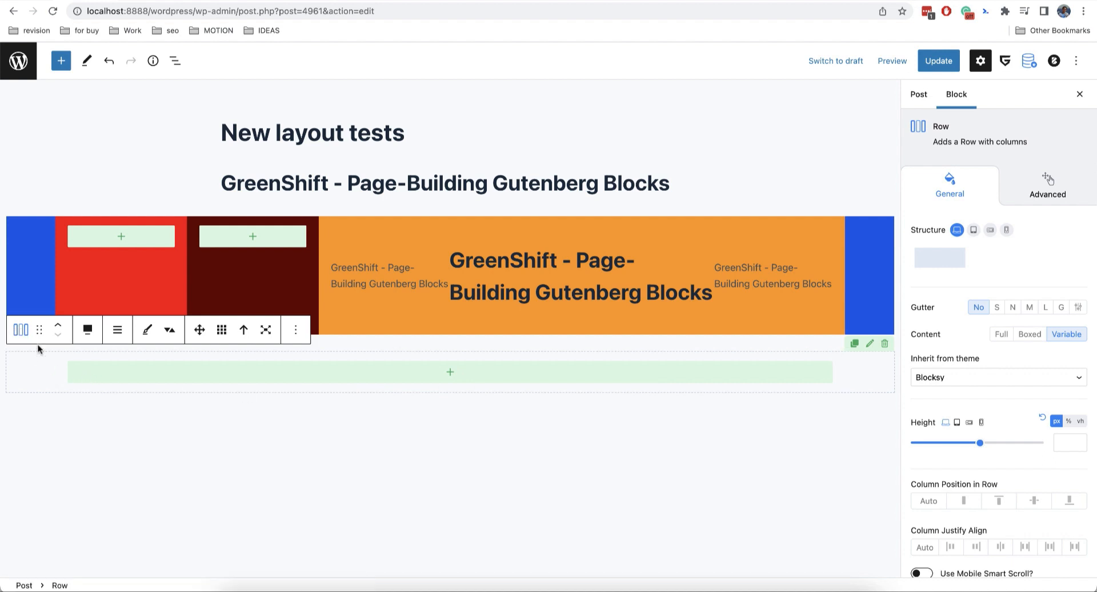
pyautogui.click(293, 409)
pyautogui.click(308, 409)
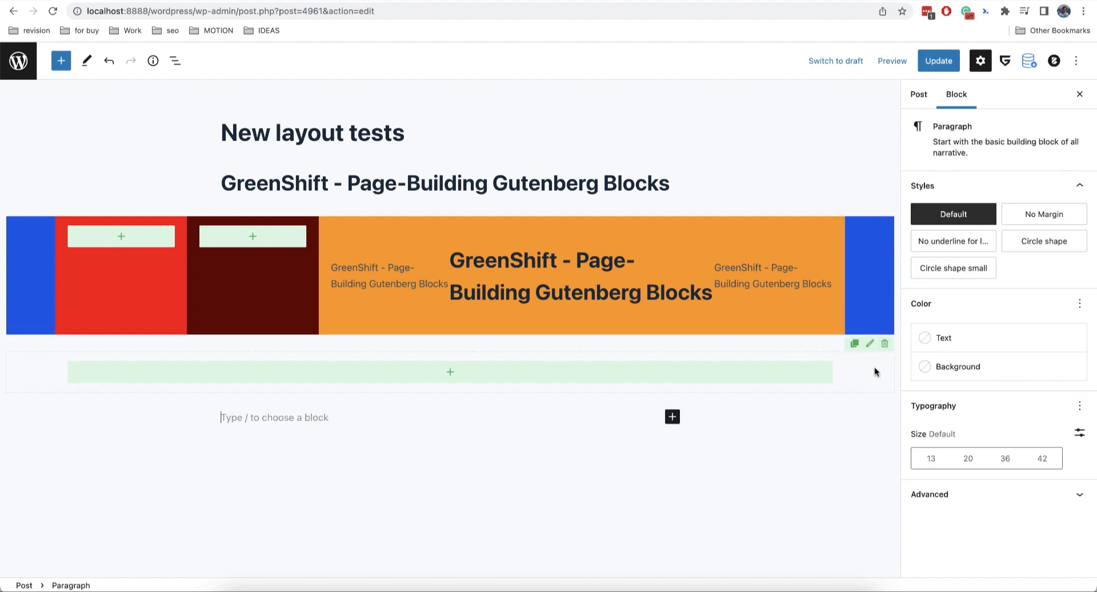
pyautogui.write('/row')
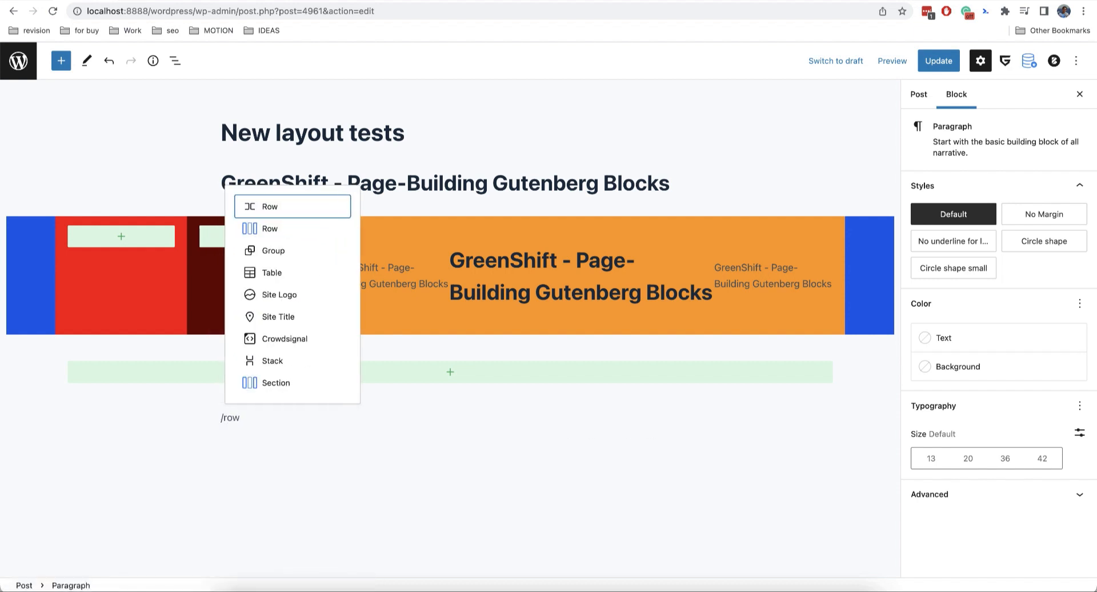
pyautogui.press('Down')
pyautogui.press('Return')
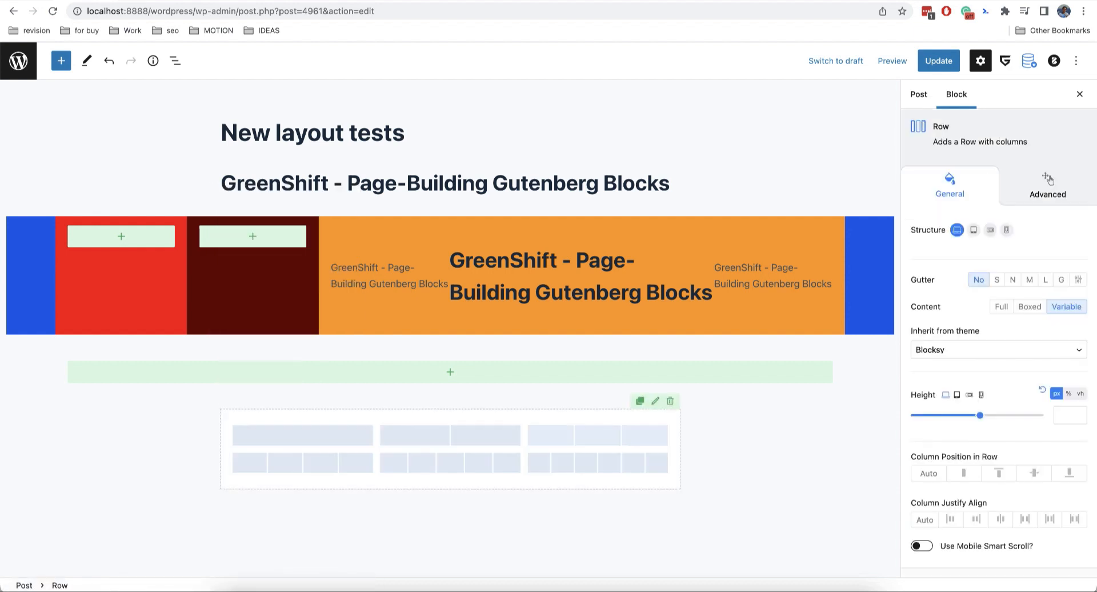
pyautogui.click(341, 432)
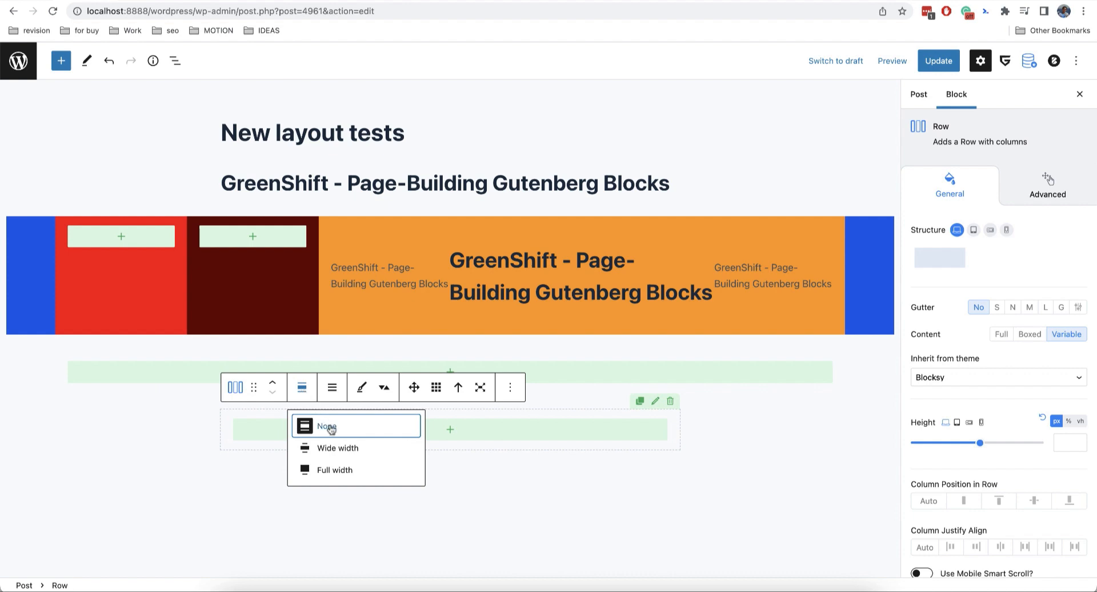
pyautogui.click(331, 474)
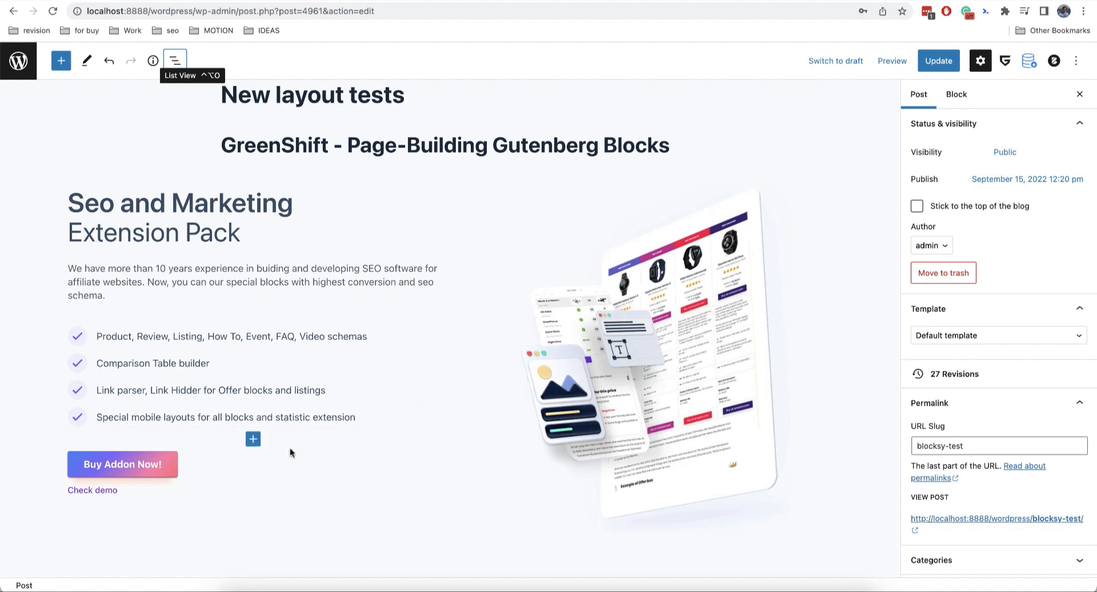
# - Insert a Container / Wrapper block between the feature list and the Buy Addon Now! button
pyautogui.click(253, 440)
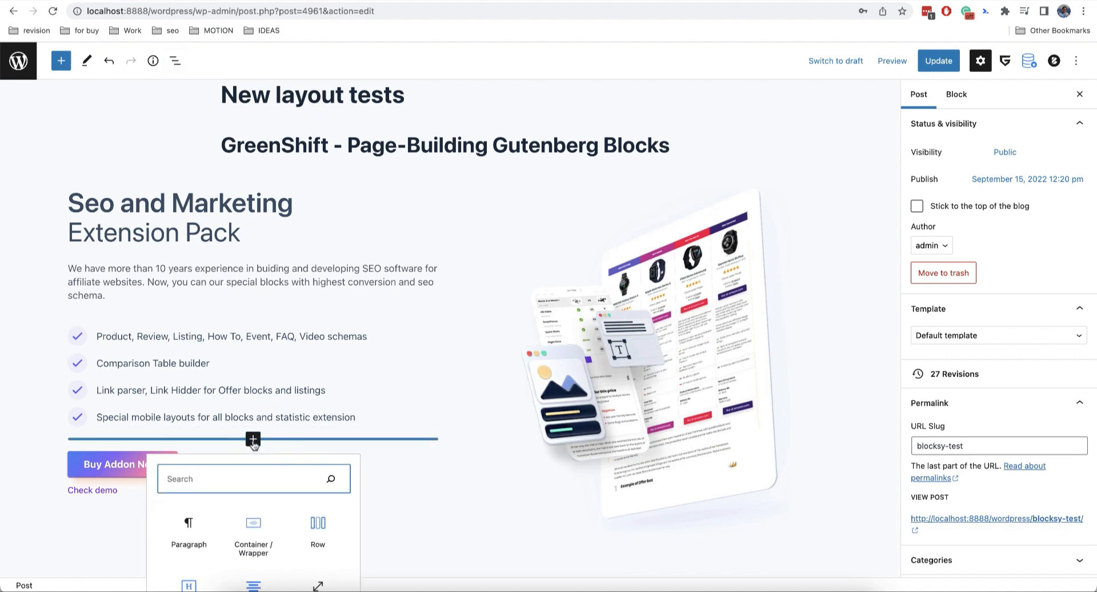
pyautogui.write('cont')
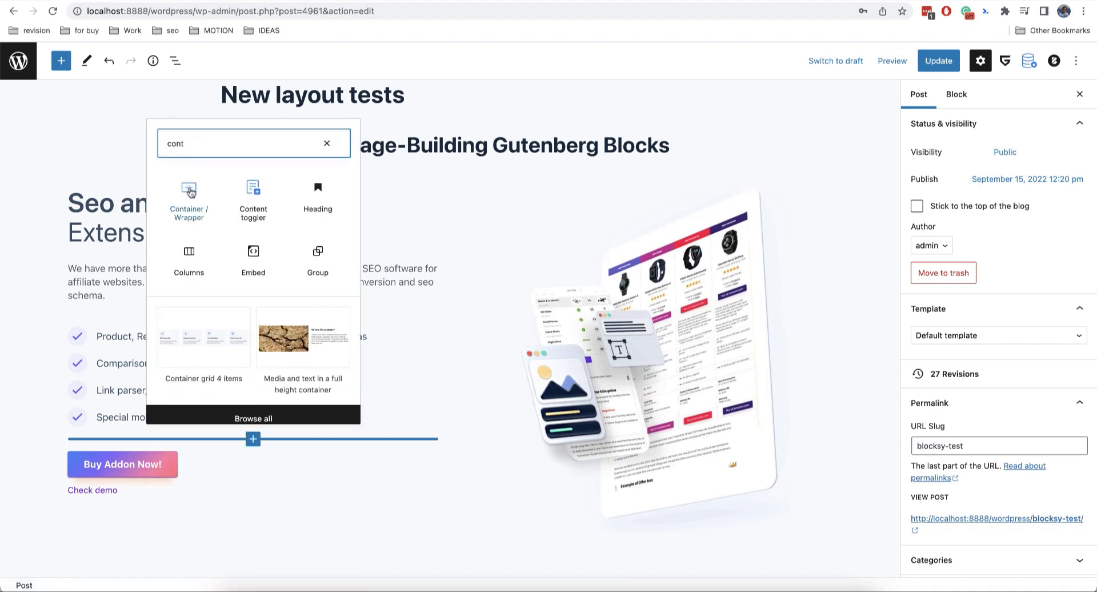
pyautogui.click(192, 187)
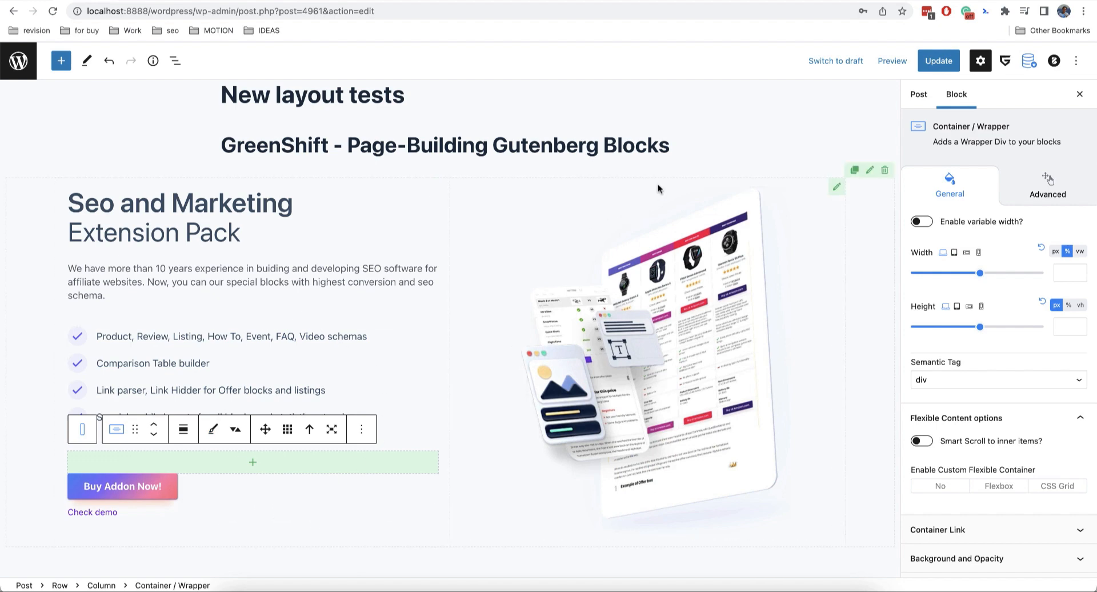
# - Insert a Container / Wrapper block below the New layout tests title and set it to full width
pyautogui.click(686, 147)
pyautogui.click(583, 103)
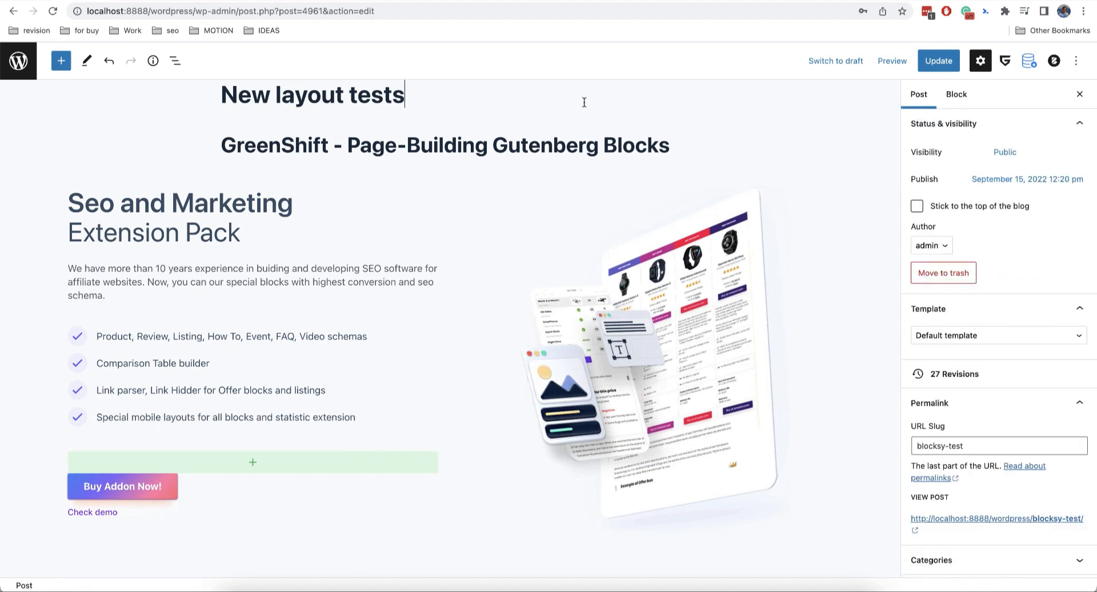
pyautogui.scroll(1, 584, 102)
pyautogui.press('Return')
pyautogui.write('/con')
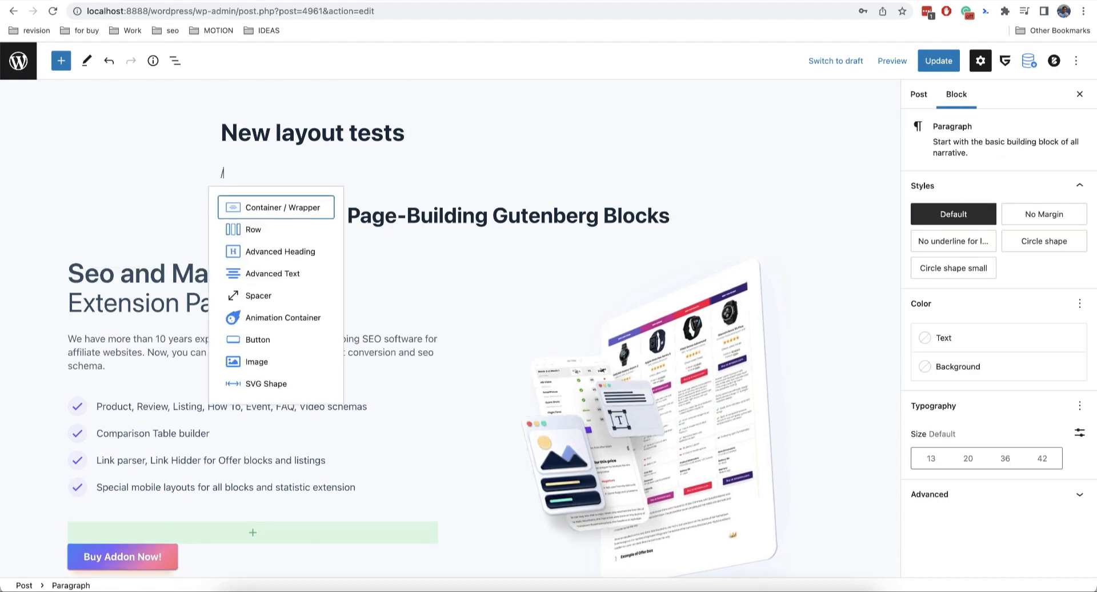
pyautogui.click(334, 208)
pyautogui.click(314, 146)
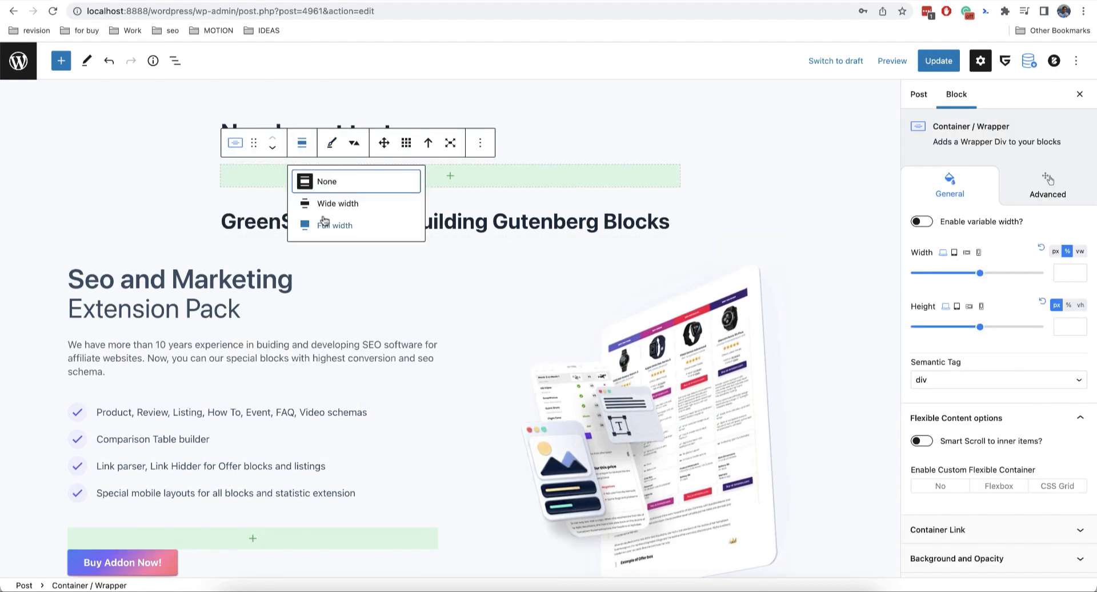
pyautogui.click(324, 222)
# - Try adding a Row block inside the full-width container, and remove the container together with the row
pyautogui.click(442, 176)
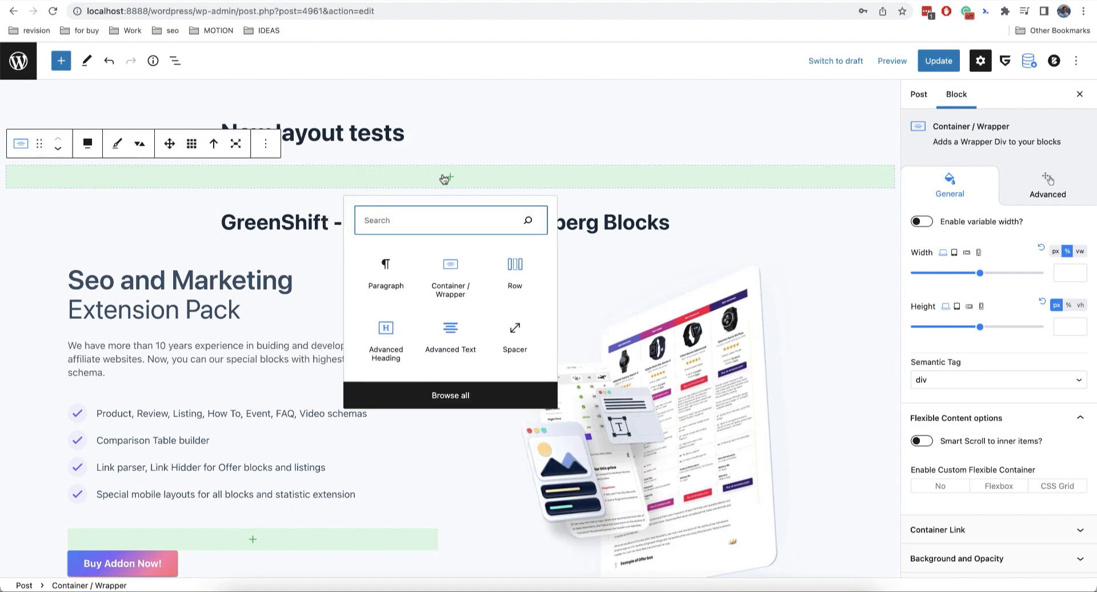
pyautogui.click(517, 267)
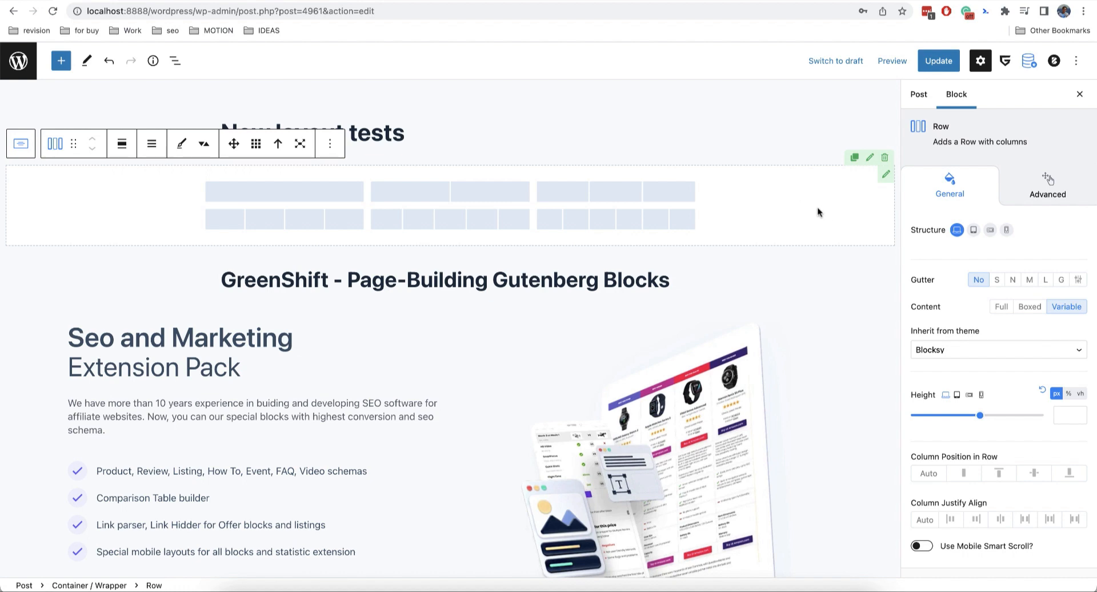
pyautogui.click(886, 158)
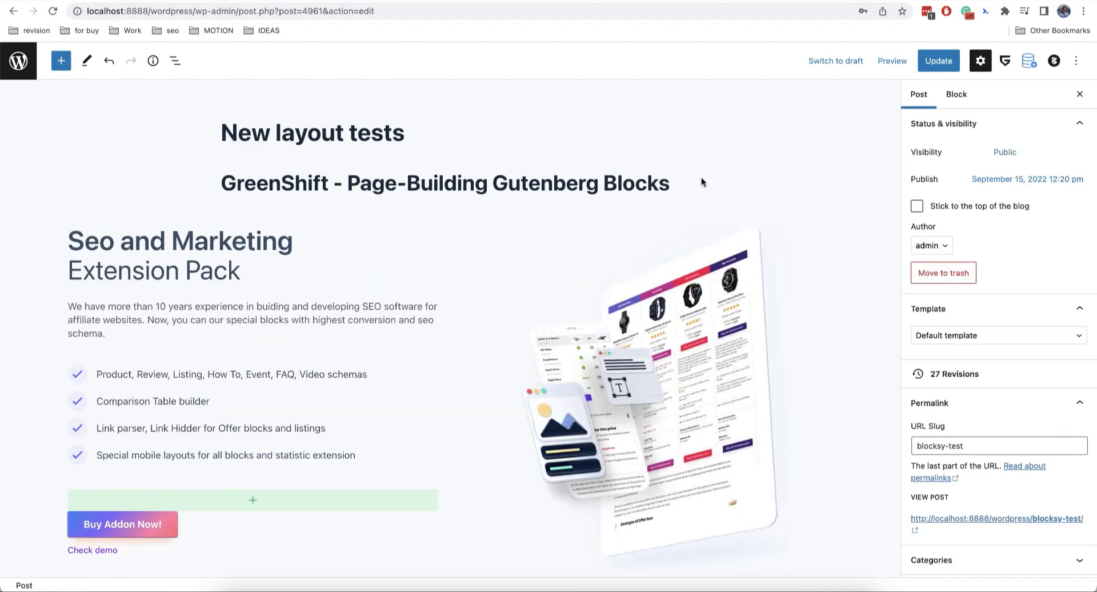
pyautogui.scroll(-3, 437, 274)
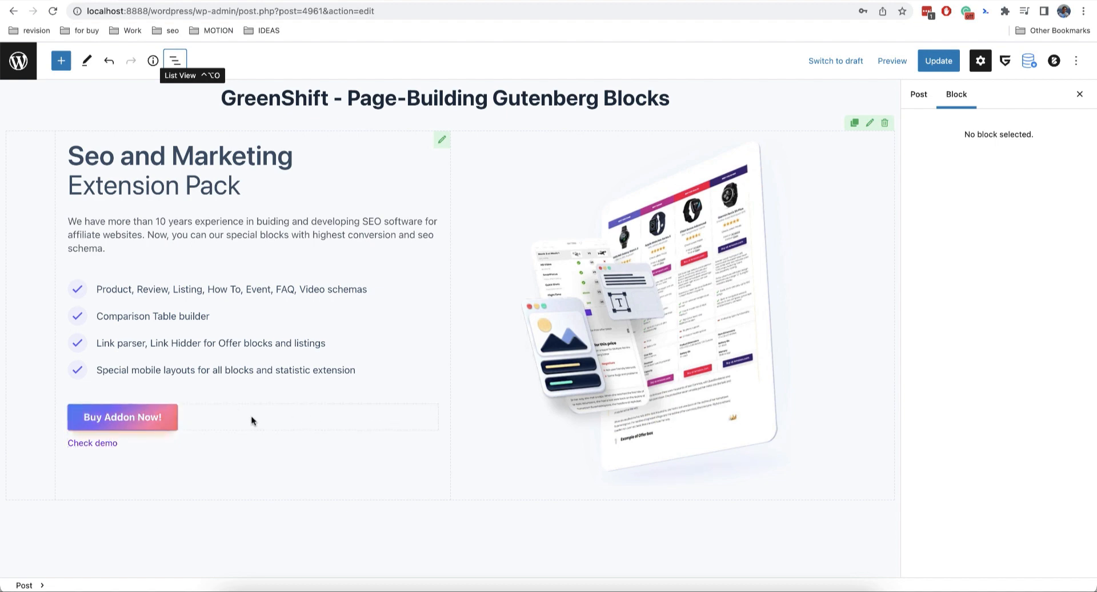
# - Try Flexbox with Start justification and Row direction on the Seo and Marketing column, and set its custom flexible container back to No
pyautogui.click(440, 151)
pyautogui.scroll(-1, 1046, 370)
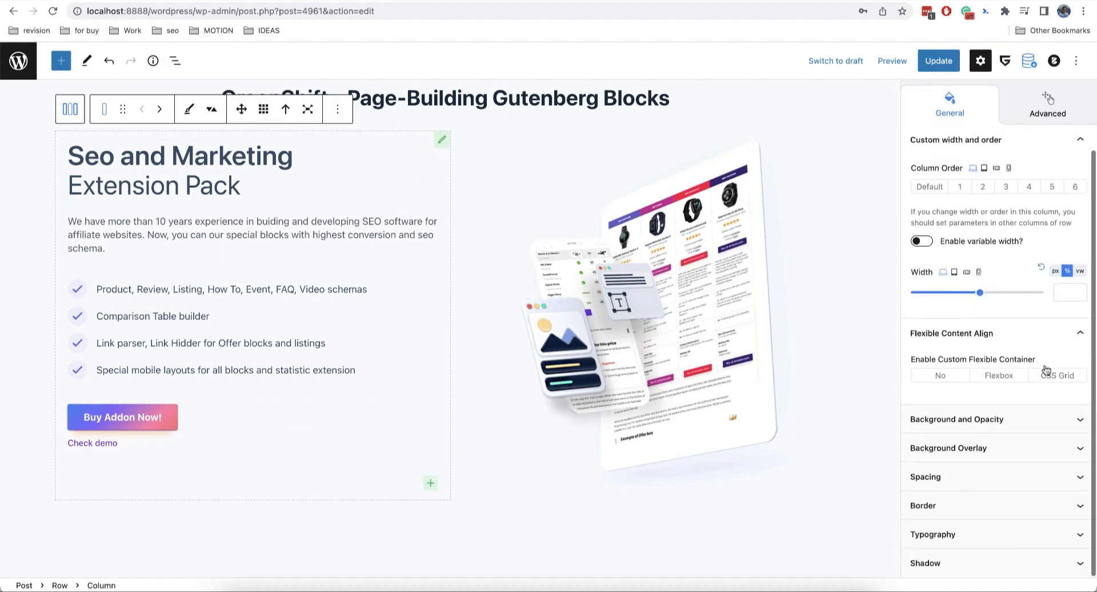
pyautogui.click(1006, 375)
pyautogui.scroll(-1, 983, 425)
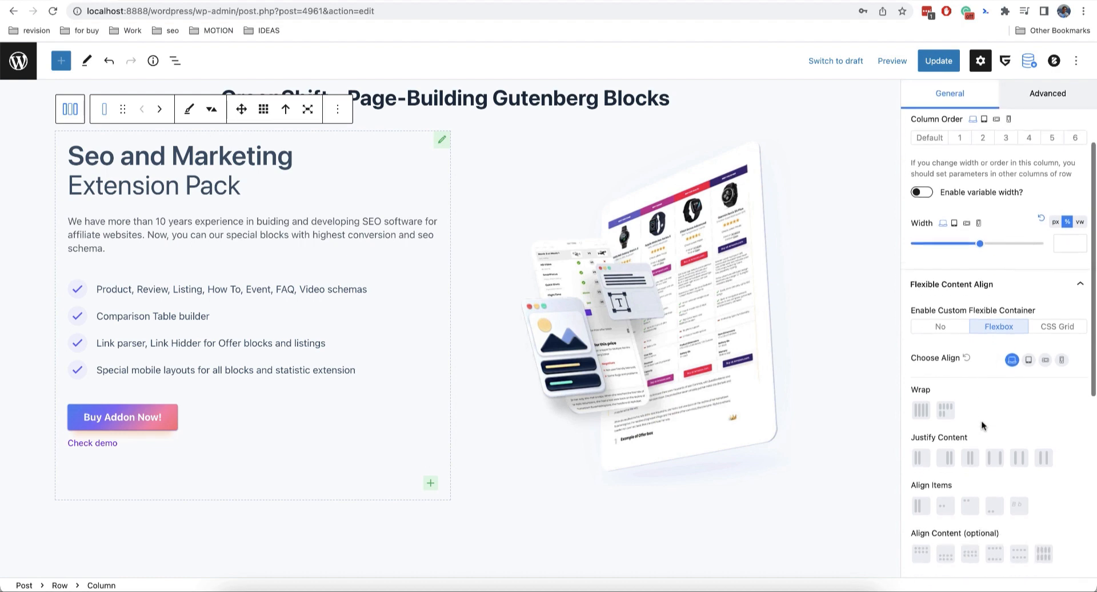
pyautogui.scroll(-2, 982, 425)
pyautogui.click(921, 423)
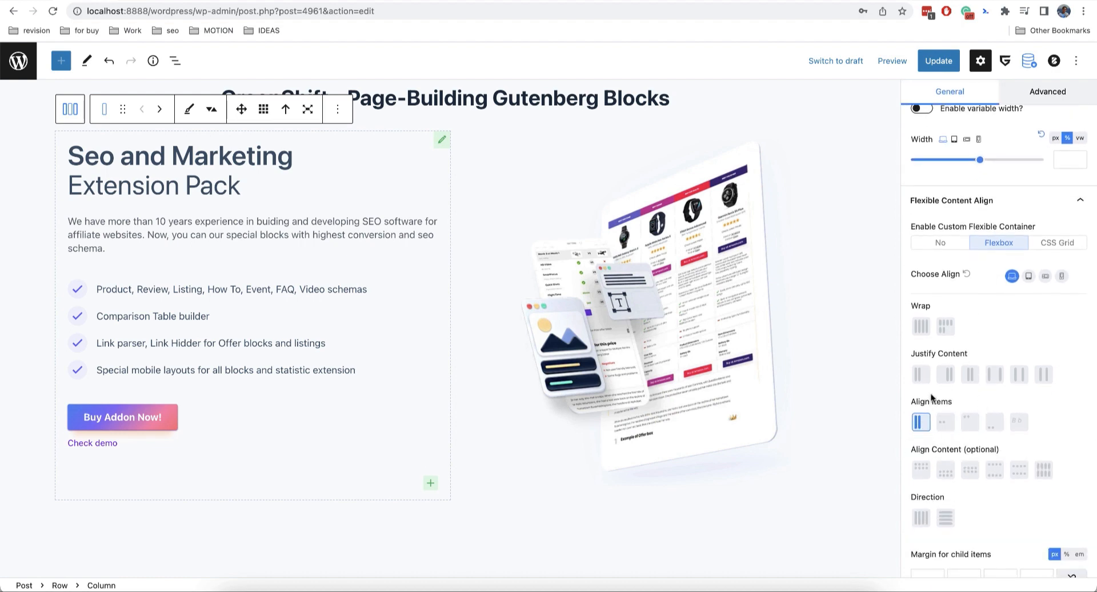
pyautogui.click(921, 375)
pyautogui.click(925, 330)
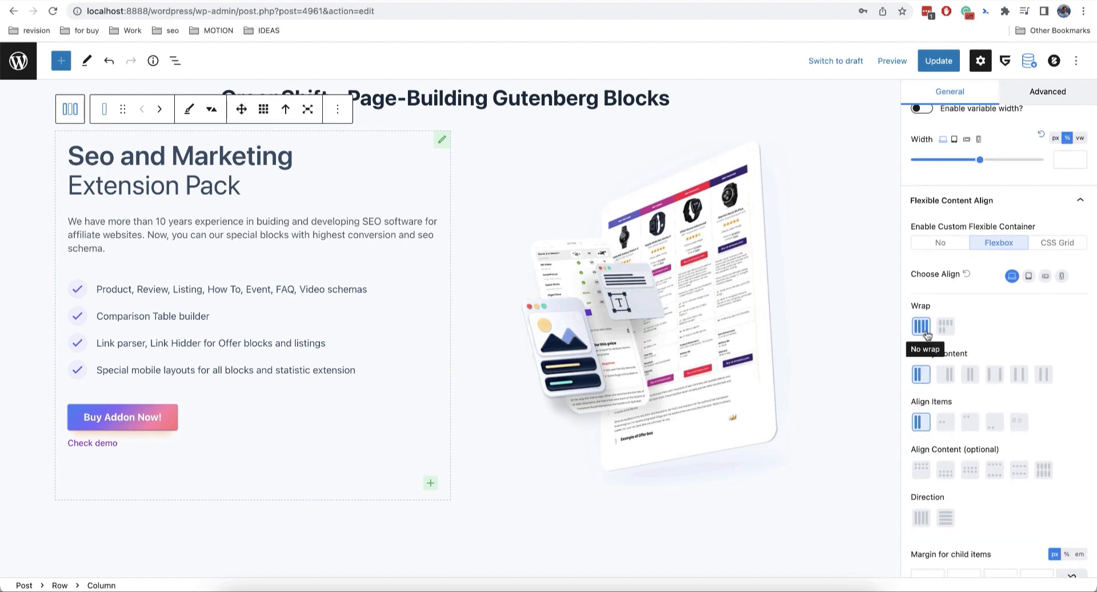
pyautogui.click(920, 517)
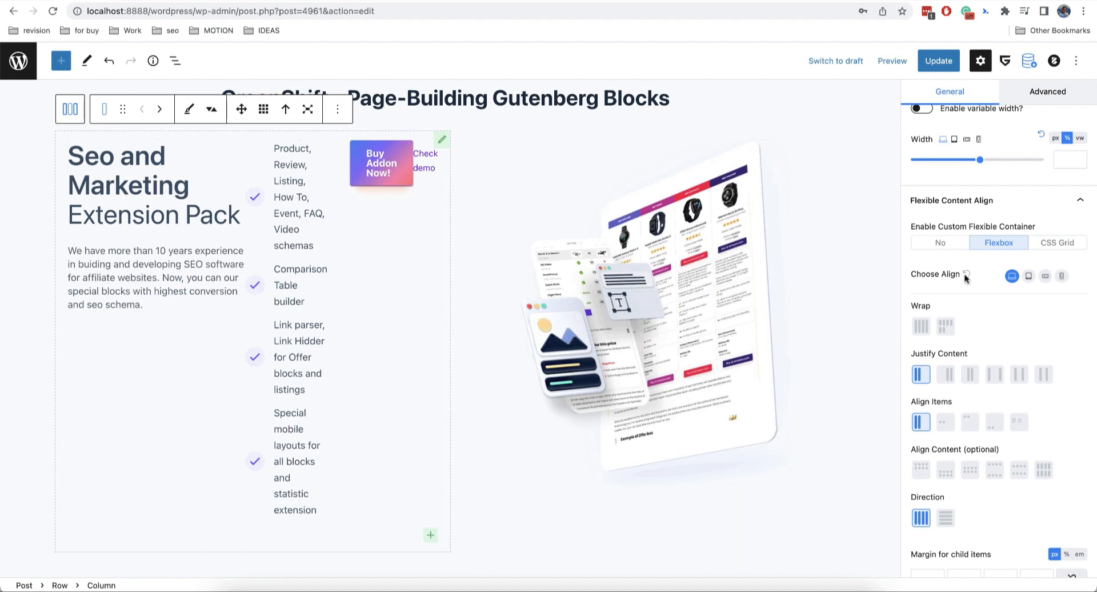
pyautogui.click(948, 242)
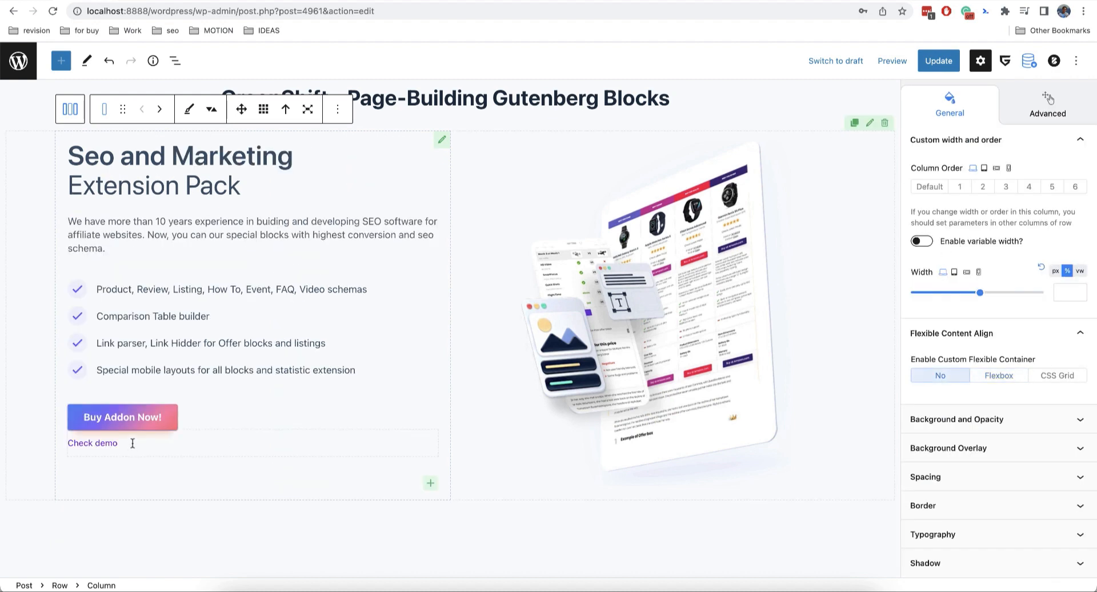
# - Wrap the Buy Addon Now! button and the Check demo link together in a Container / Wrapper block and check the block structure
pyautogui.click(188, 439)
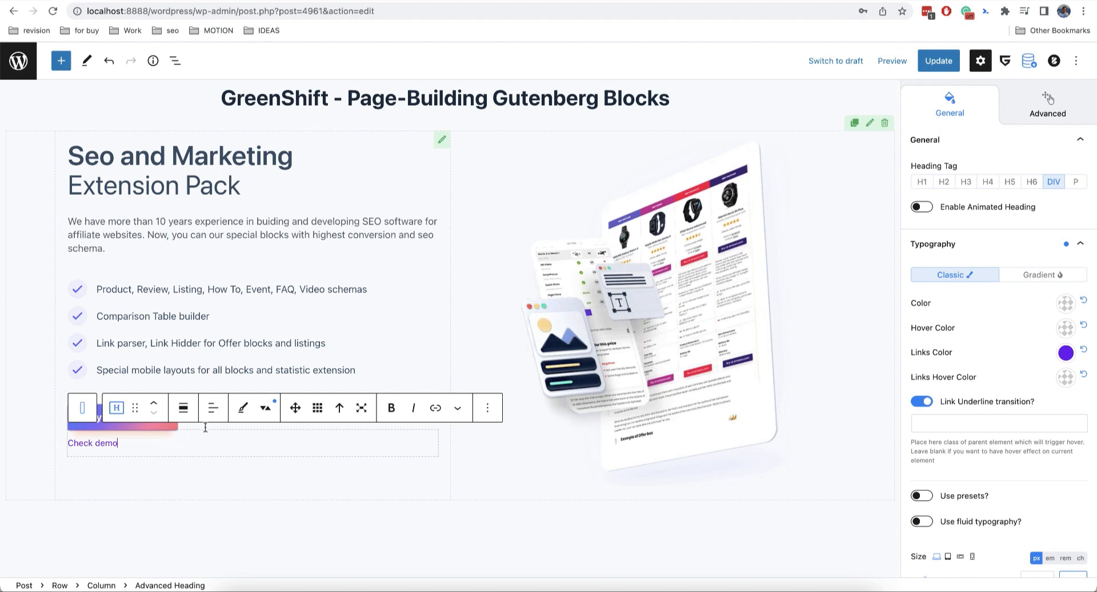
pyautogui.moveTo(211, 428); pyautogui.dragTo(210, 423)
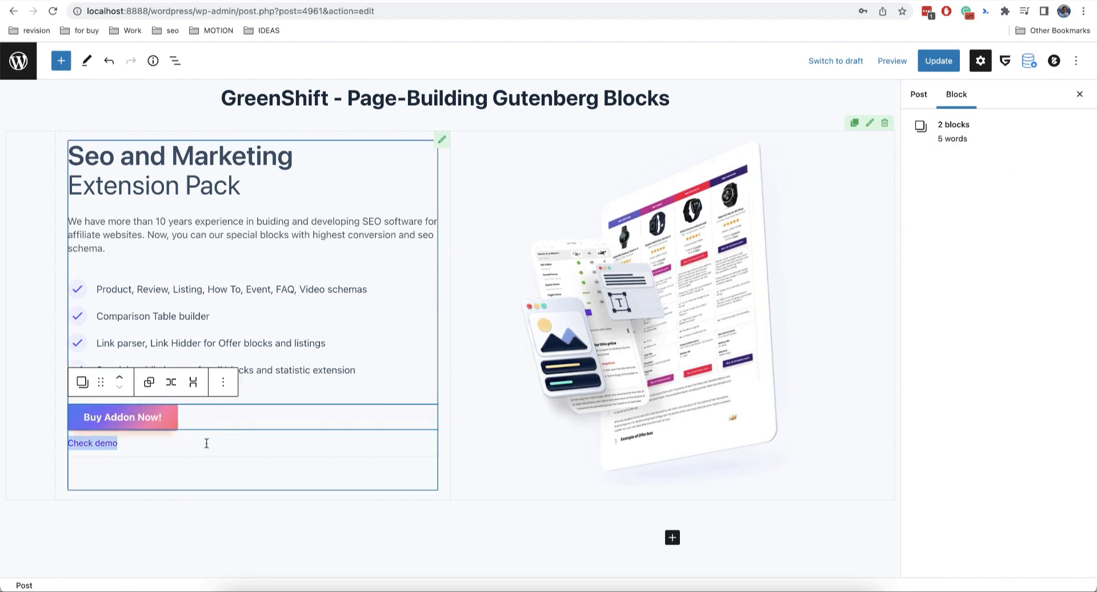
pyautogui.click(84, 386)
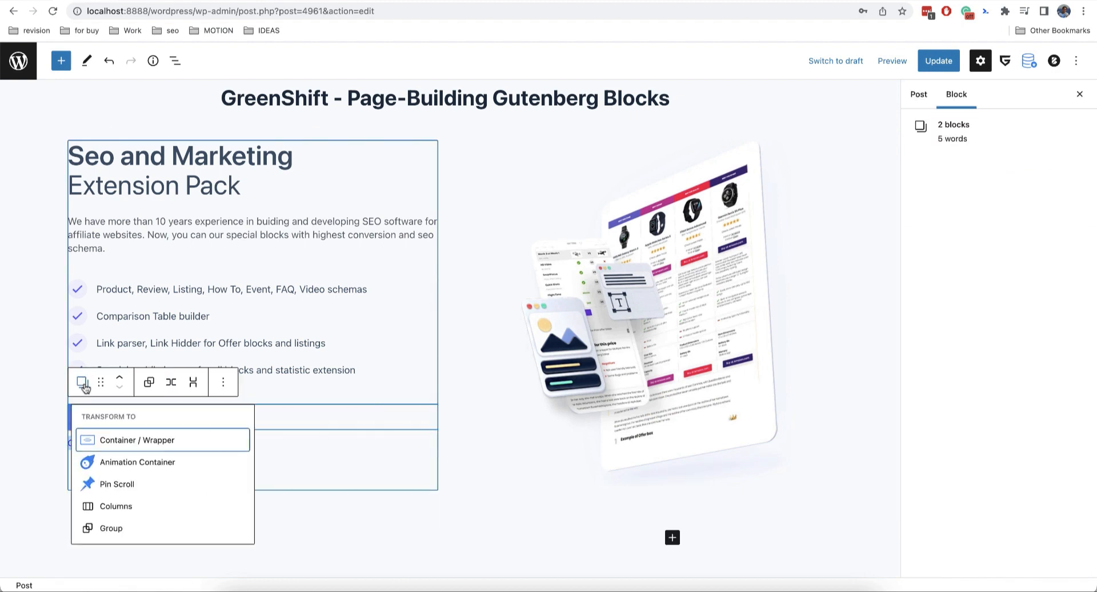
pyautogui.click(118, 441)
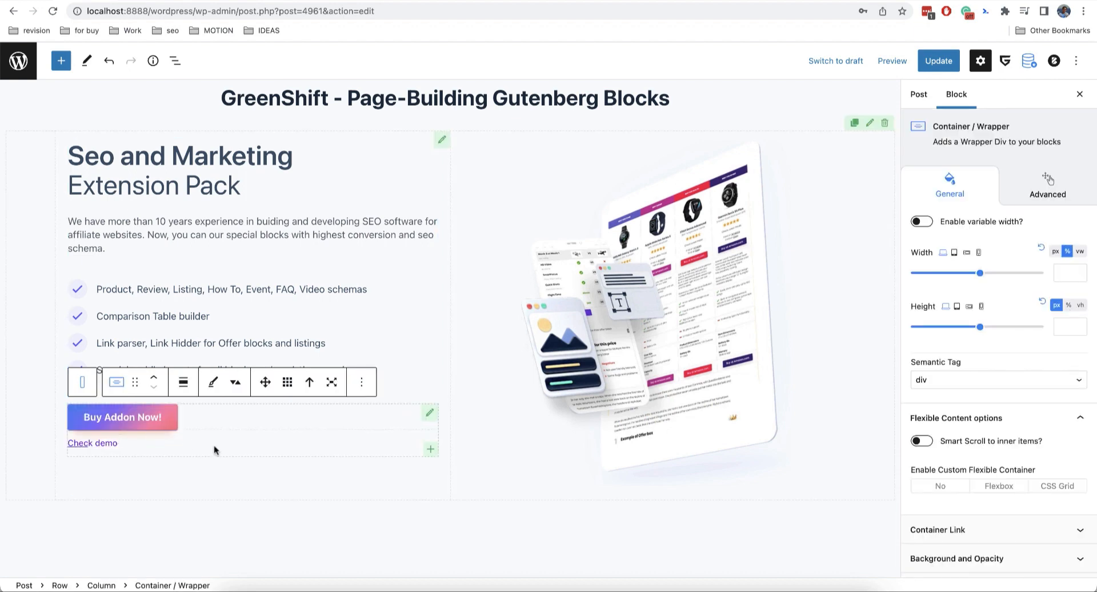
pyautogui.click(175, 61)
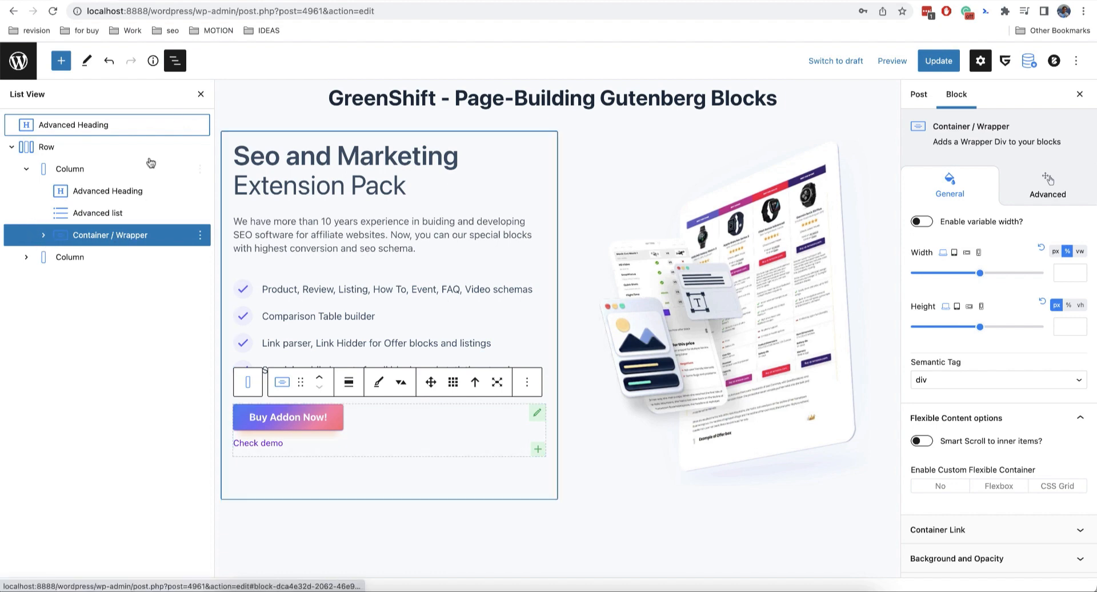
pyautogui.click(201, 95)
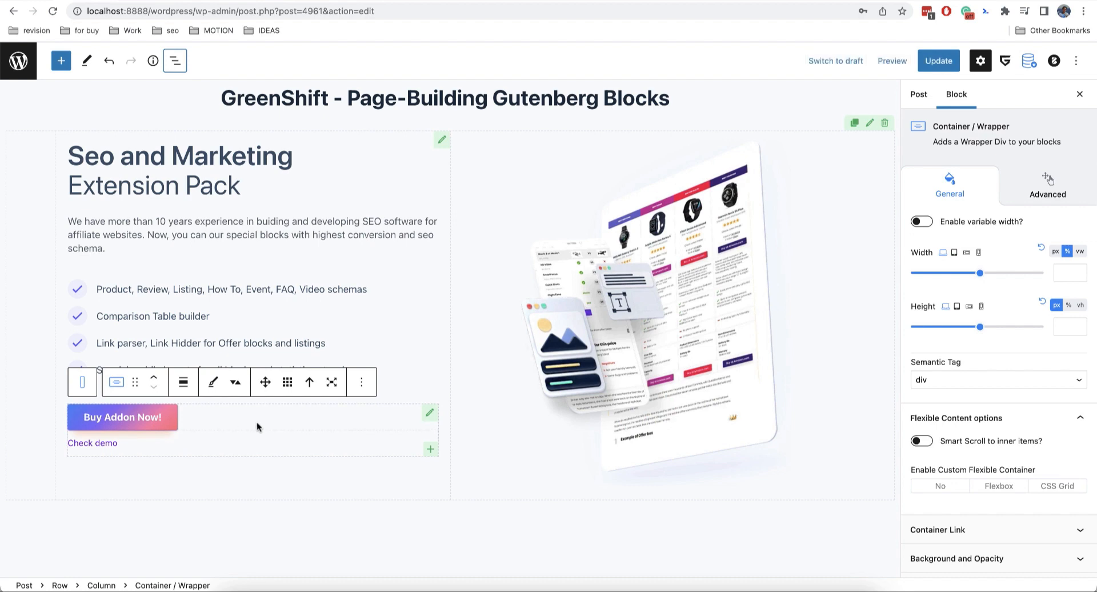
# - Enable Flexbox for the container around the button and Check demo link, with the direction set to Row
pyautogui.scroll(-2, 1028, 430)
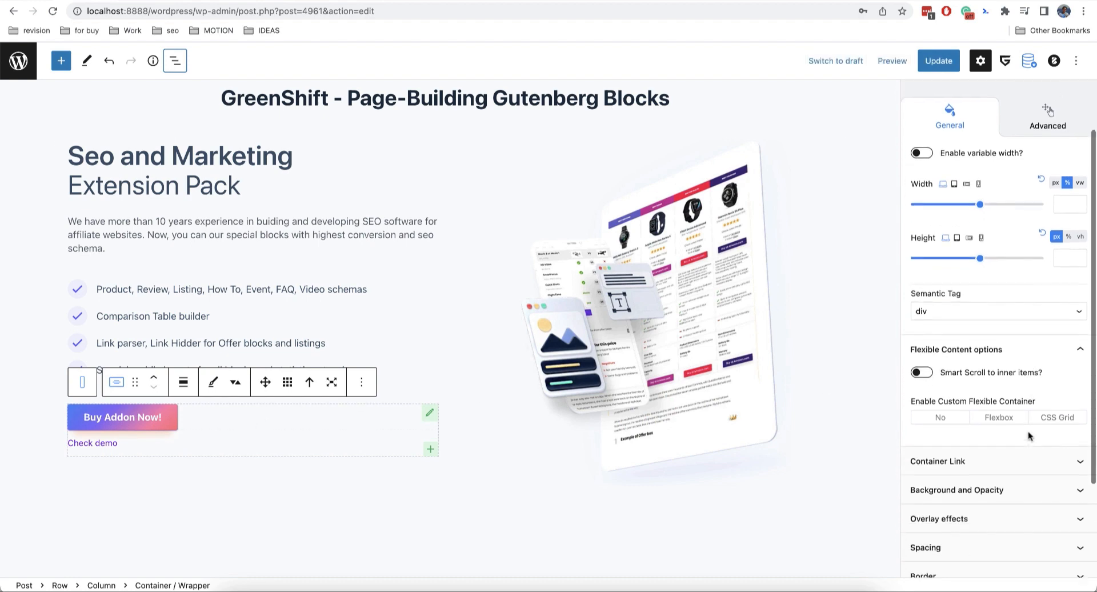
pyautogui.click(1008, 371)
pyautogui.scroll(-3, 981, 399)
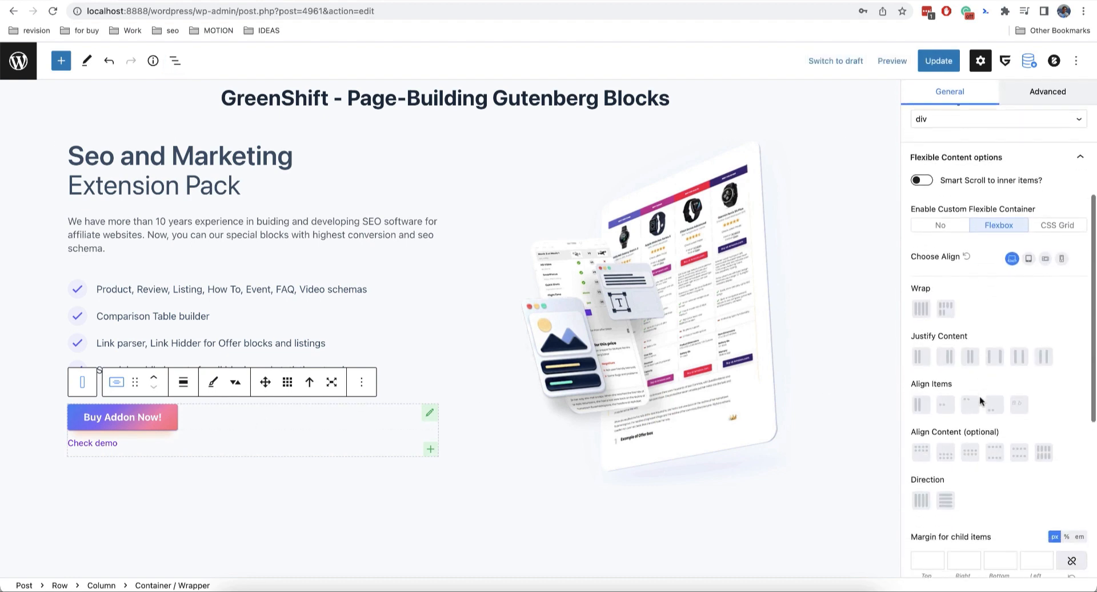
pyautogui.click(921, 477)
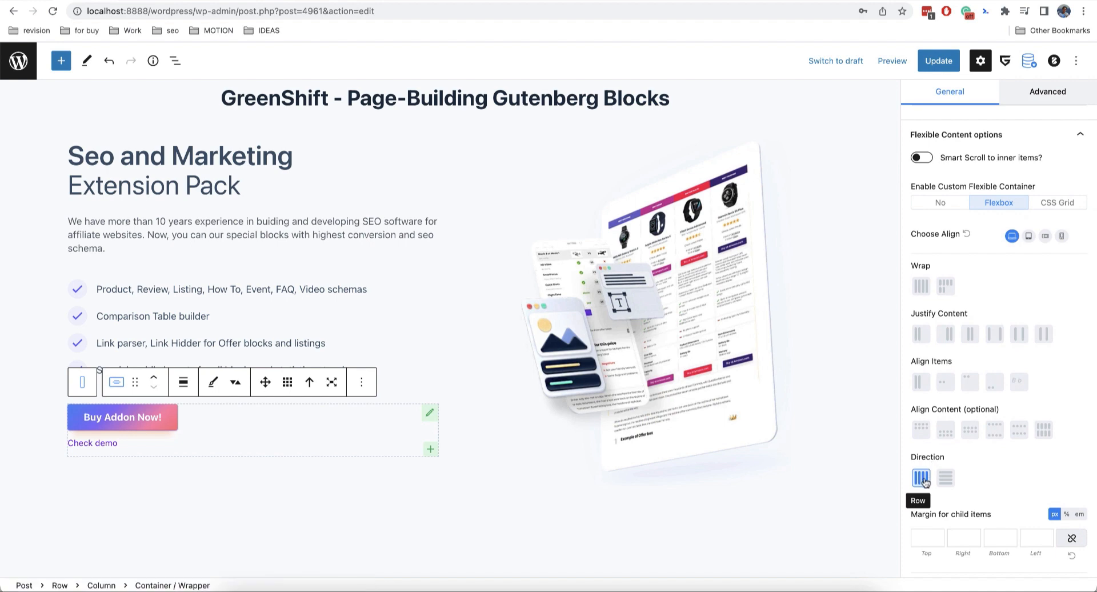
pyautogui.click(921, 478)
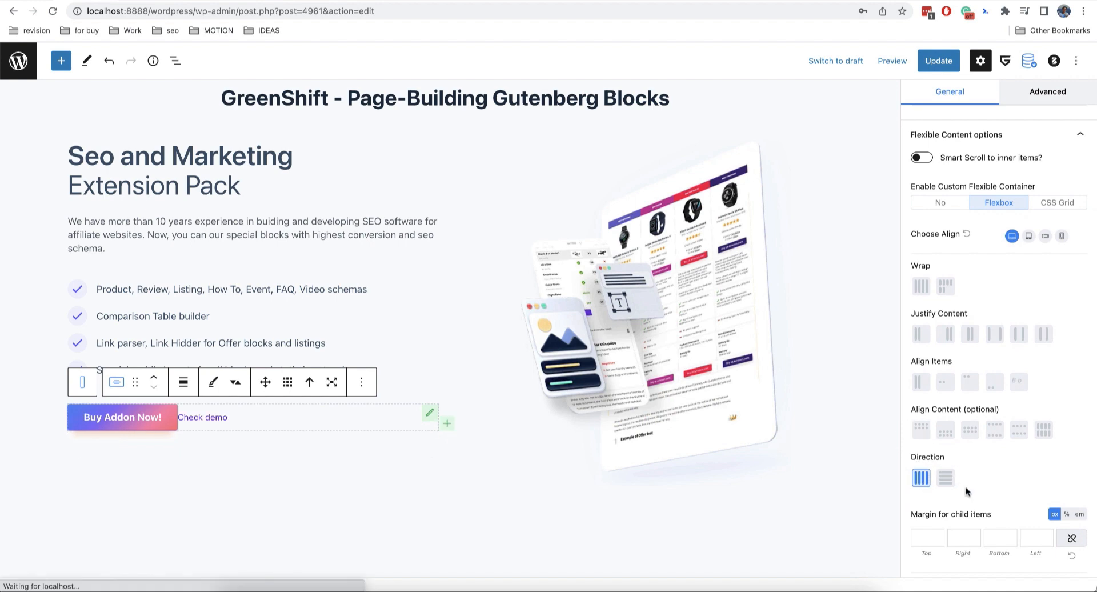
# - Set the right margin for the container's child items to 25 px
pyautogui.click(959, 537)
pyautogui.write('10')
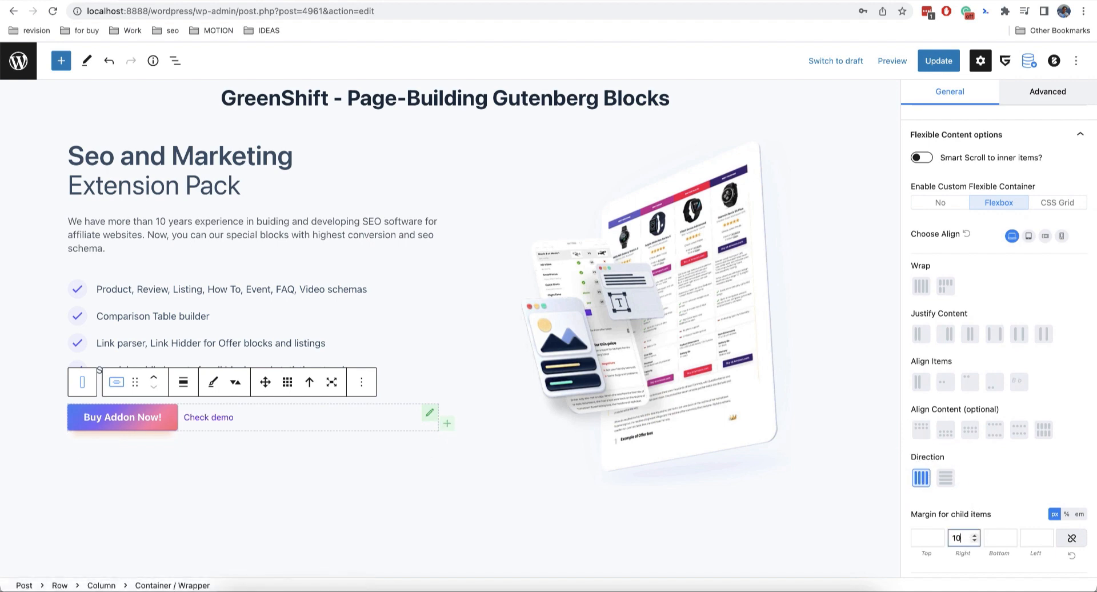
pyautogui.press('BackSpace')
pyautogui.write('5')
pyautogui.press('BackSpace')
pyautogui.write('25')
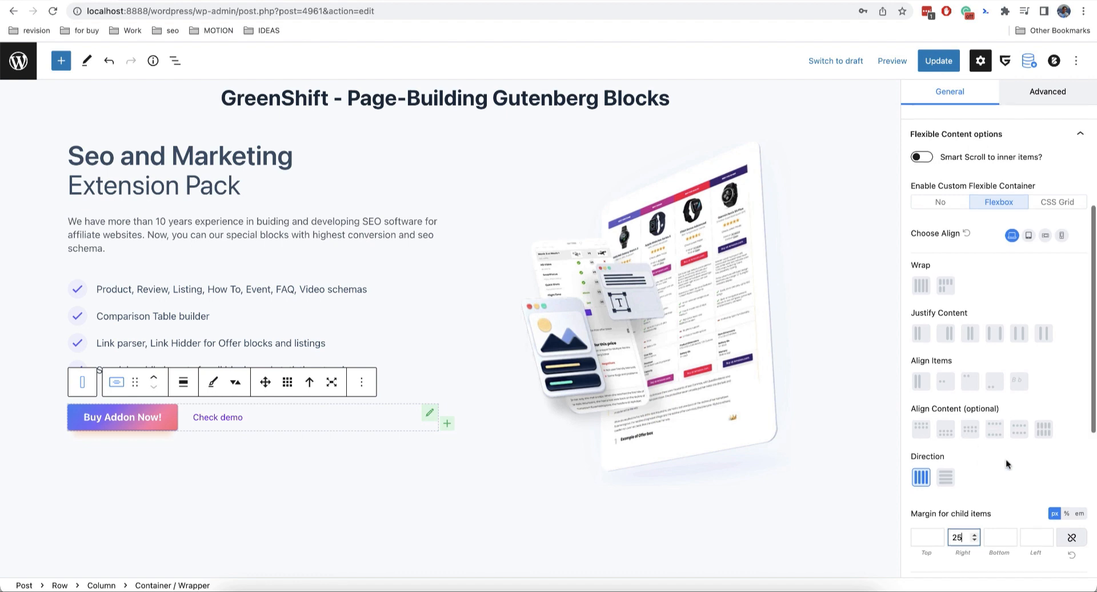
# - Try different content justifications for the button container, including centre and end, and settle on start
pyautogui.scroll(-1, 1000, 457)
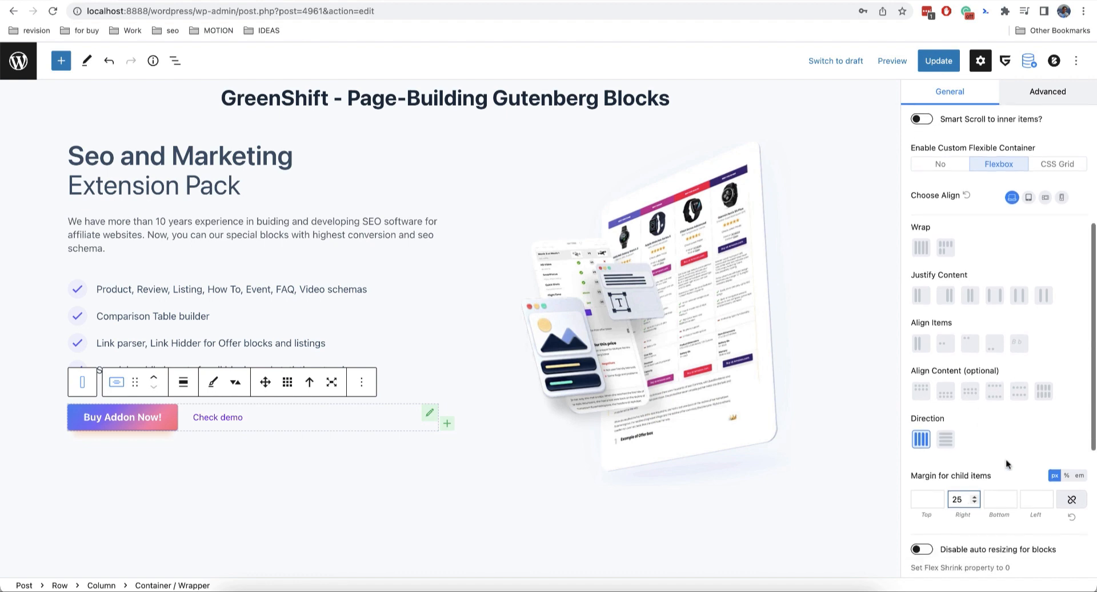
pyautogui.click(992, 299)
pyautogui.click(970, 298)
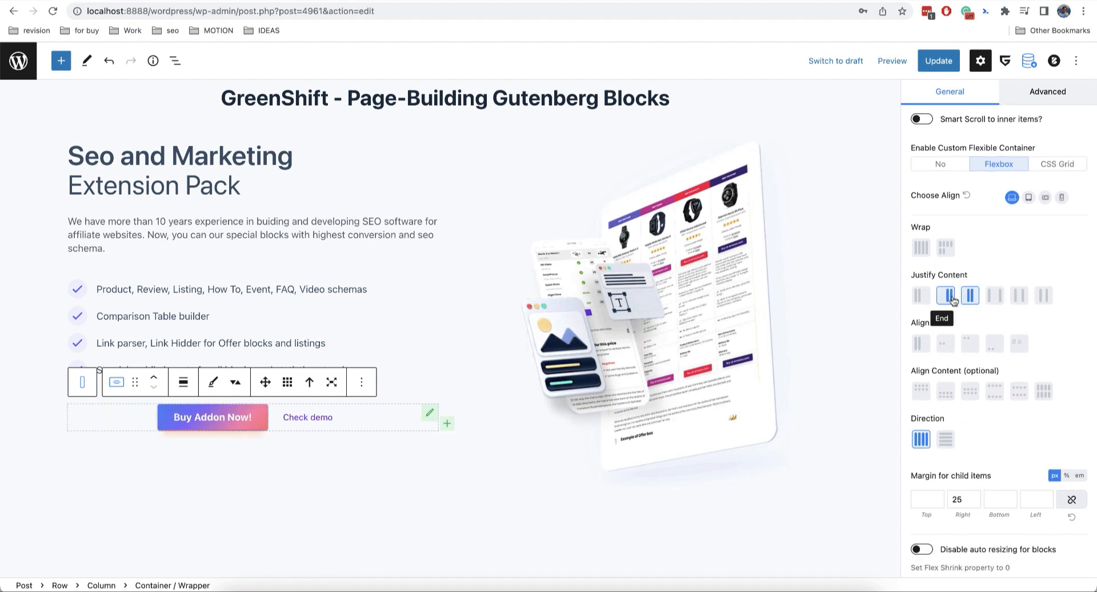
pyautogui.click(945, 297)
pyautogui.click(920, 296)
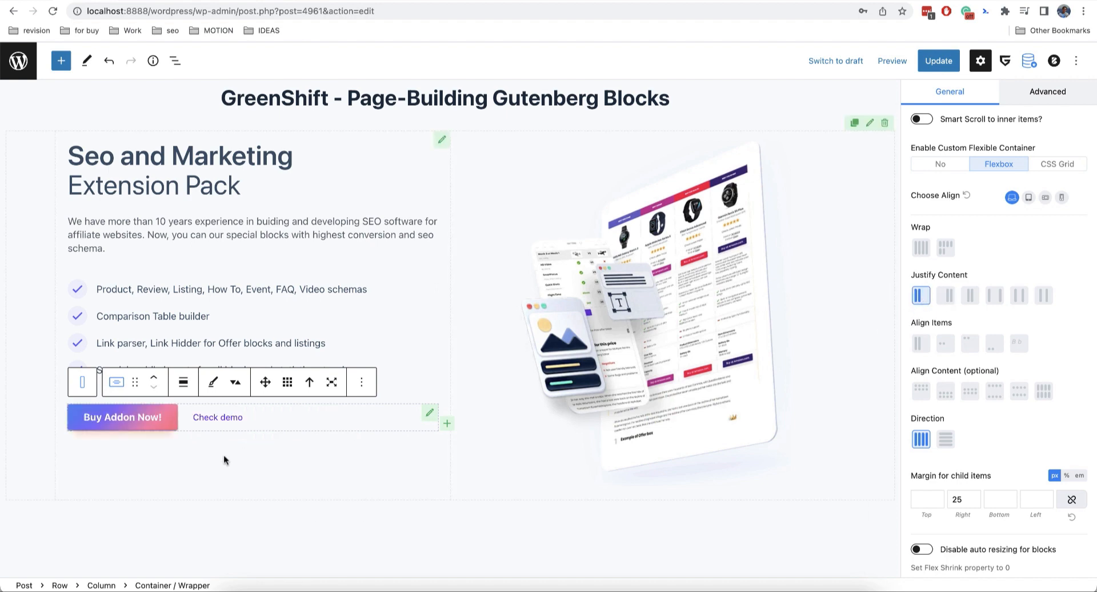
# - Import the User reviews section from the GreenShift template library below the Seo and Marketing row
pyautogui.click(221, 508)
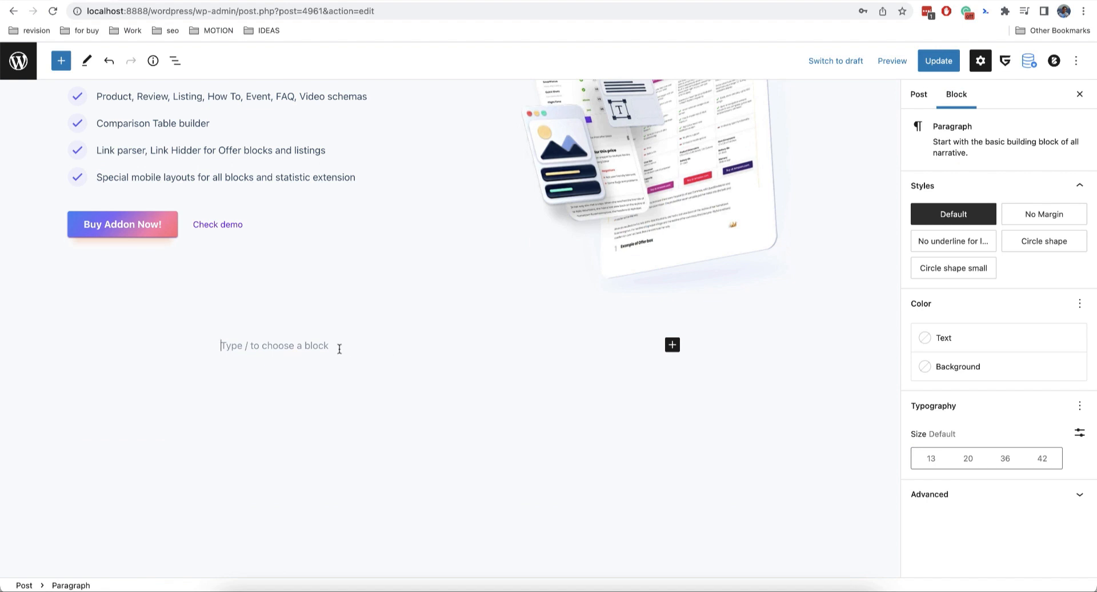
pyautogui.click(1028, 62)
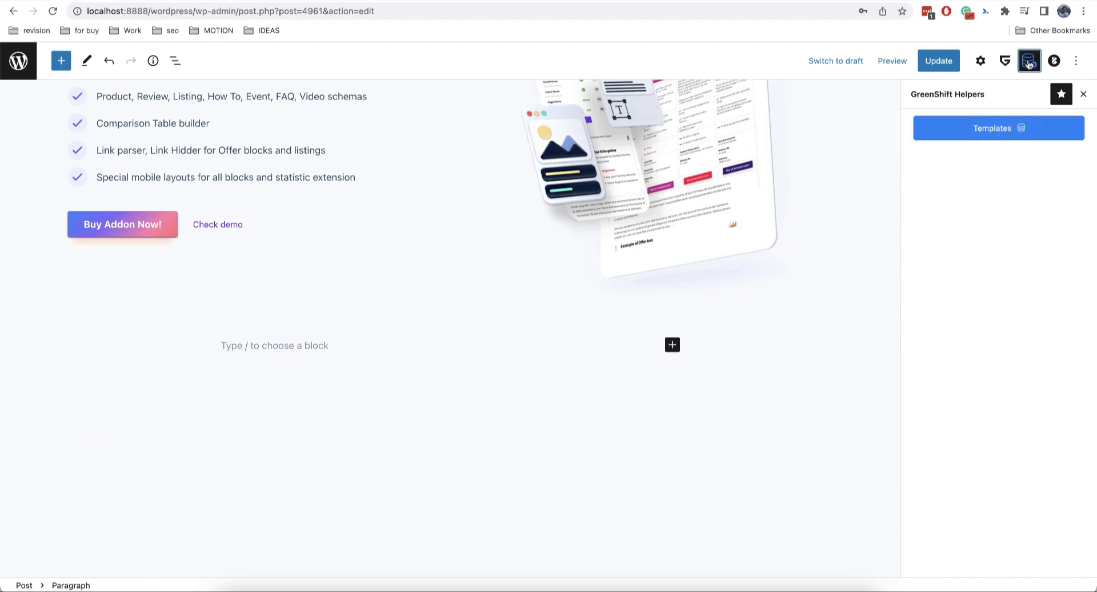
pyautogui.click(1009, 122)
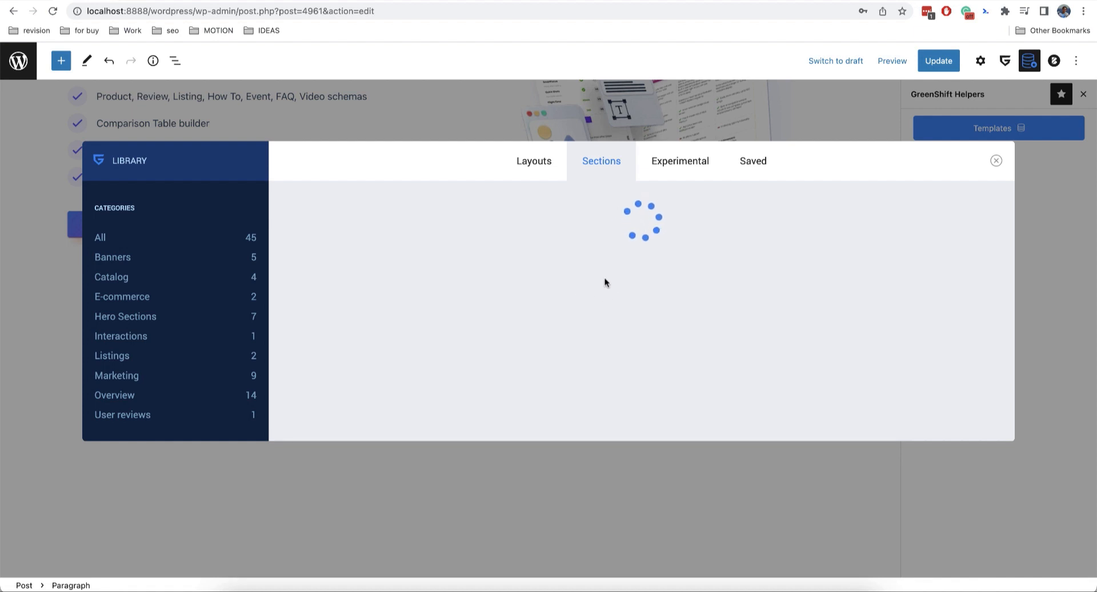
pyautogui.scroll(-5, 608, 305)
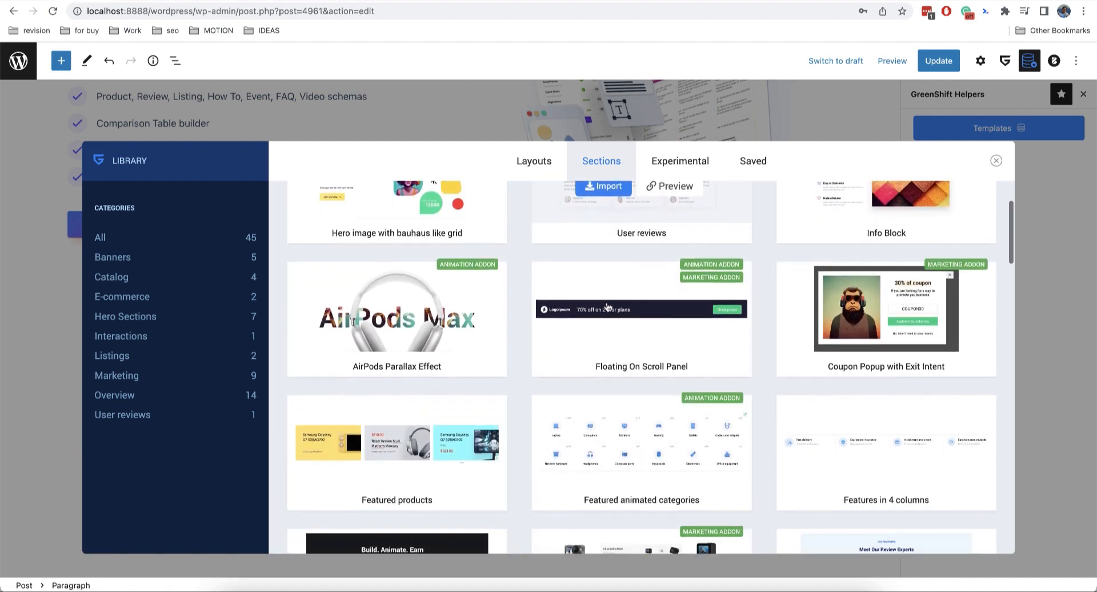
pyautogui.scroll(-3, 607, 306)
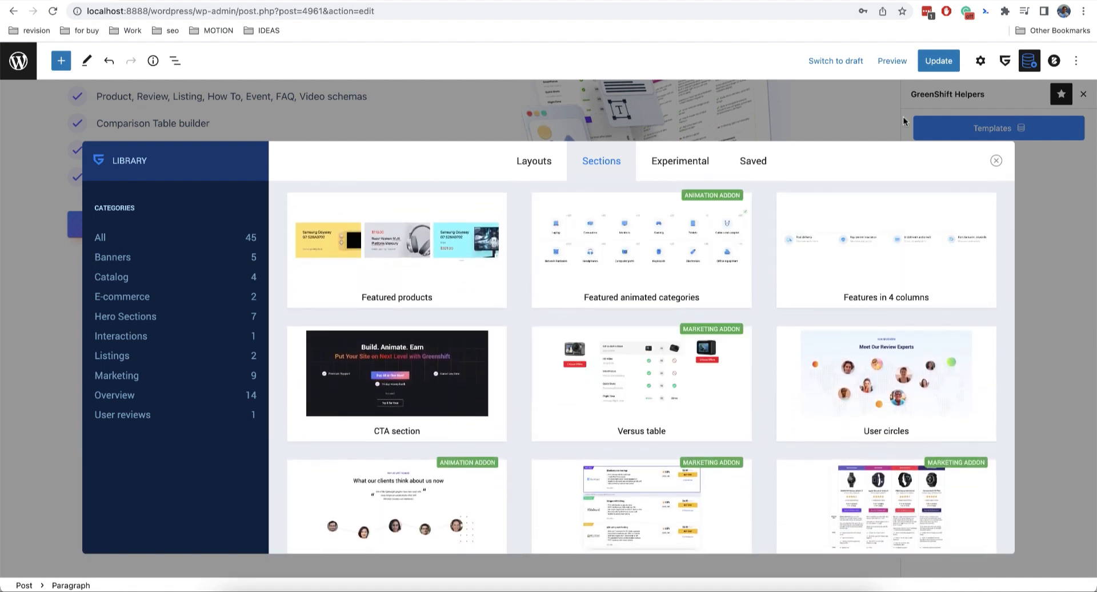
pyautogui.scroll(-5, 590, 313)
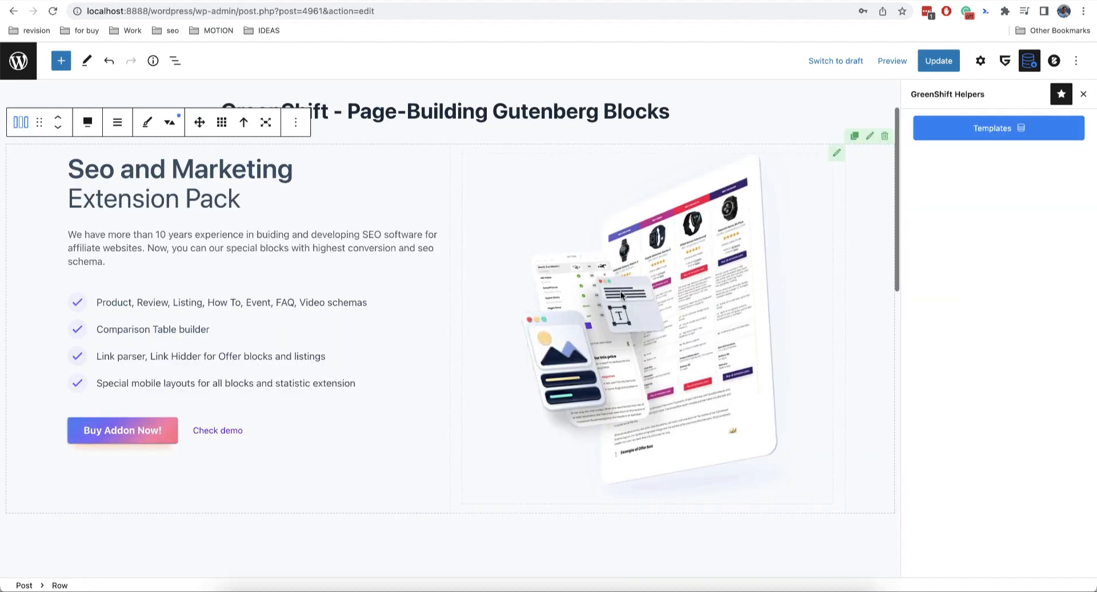
pyautogui.scroll(-3, 571, 358)
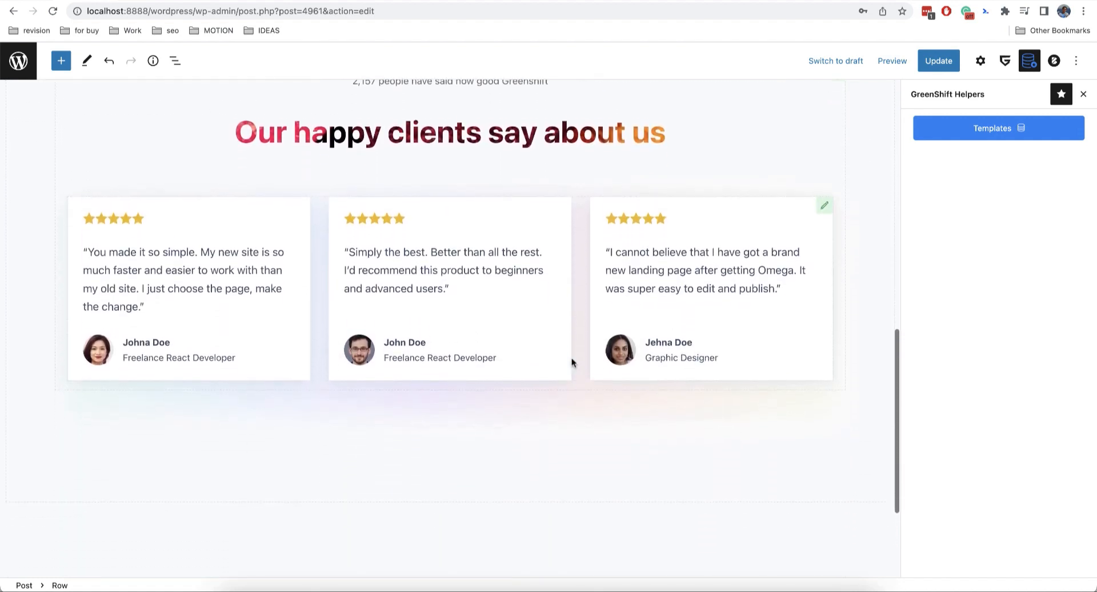
# - Examine the middle review card's nested structure, including the author line's container with its Image and inner Container / Wrapper
pyautogui.click(557, 197)
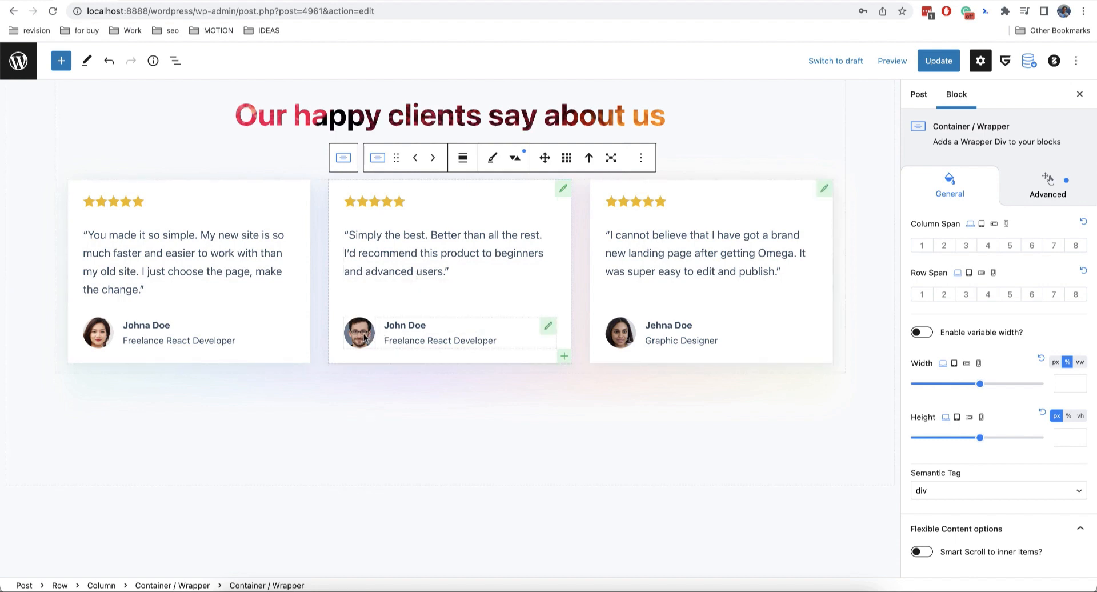
pyautogui.scroll(-2, 403, 339)
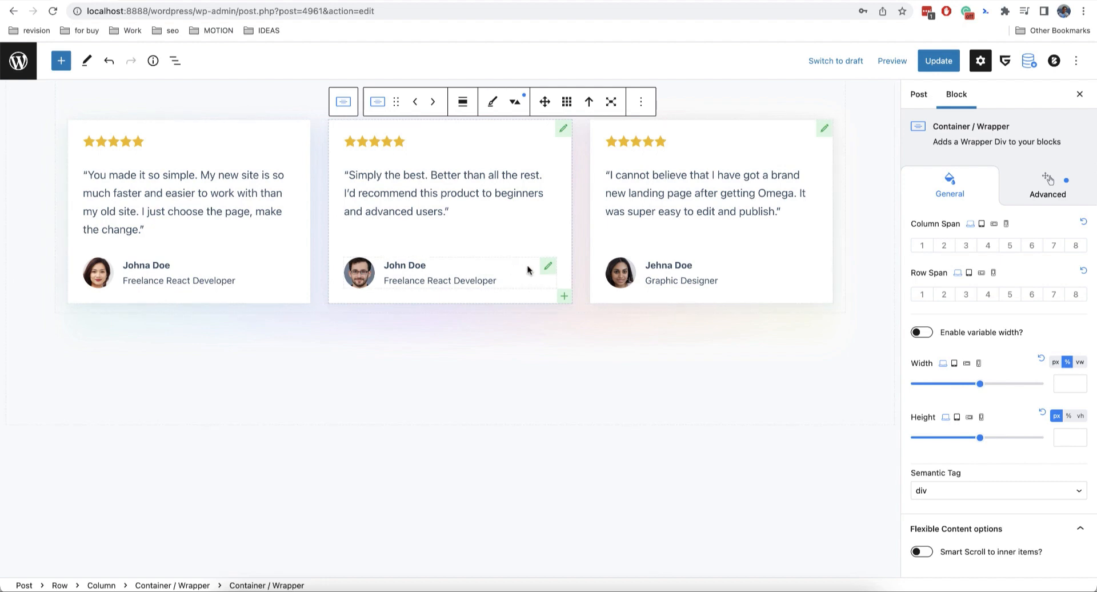
pyautogui.click(548, 268)
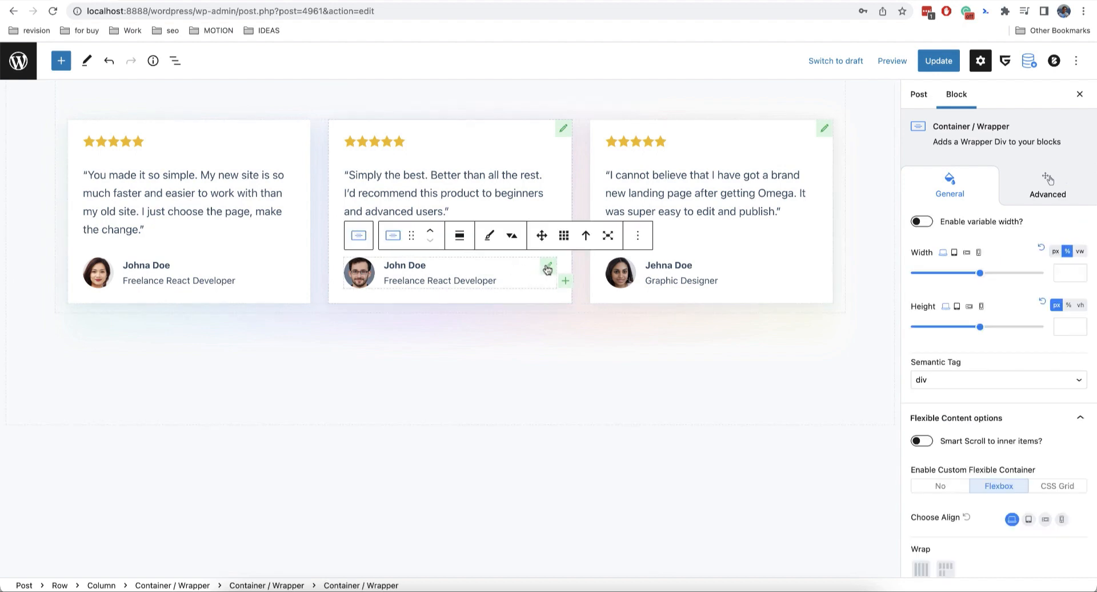
pyautogui.click(175, 60)
pyautogui.click(79, 368)
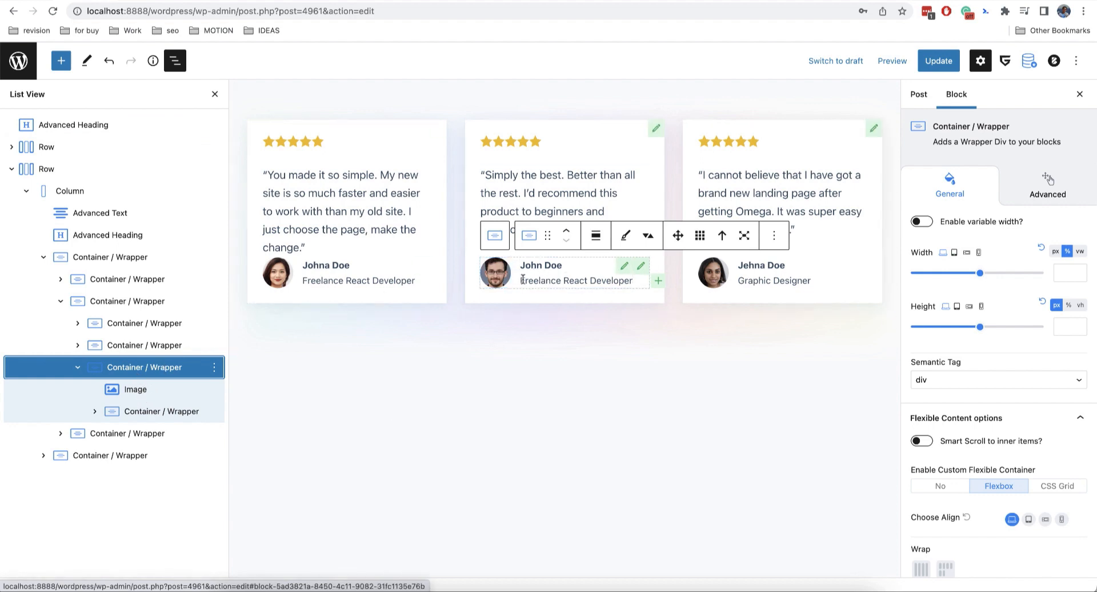
pyautogui.click(132, 389)
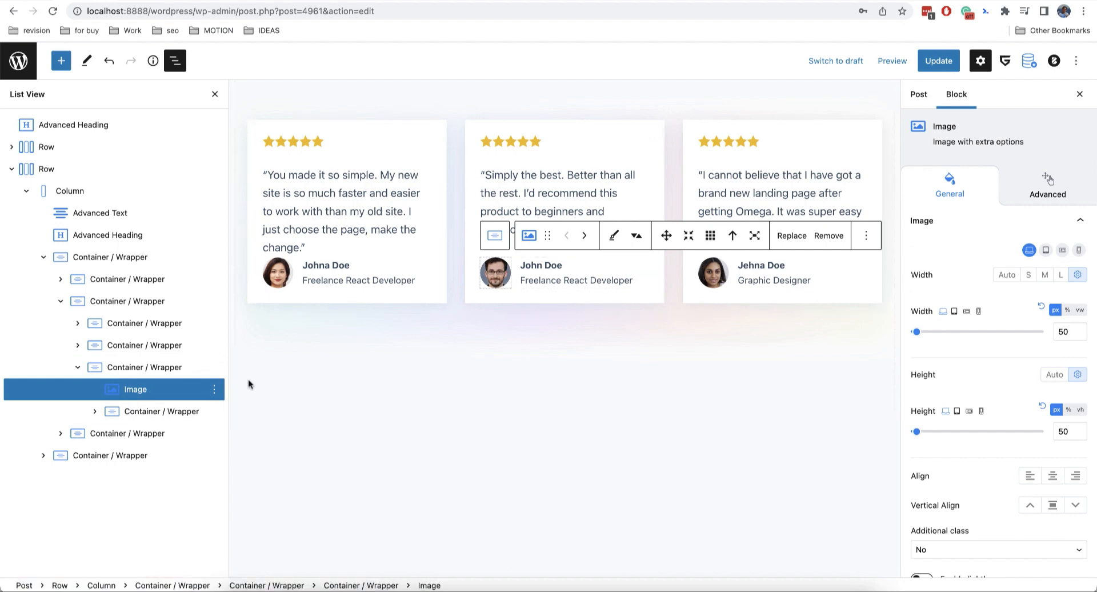
pyautogui.click(182, 410)
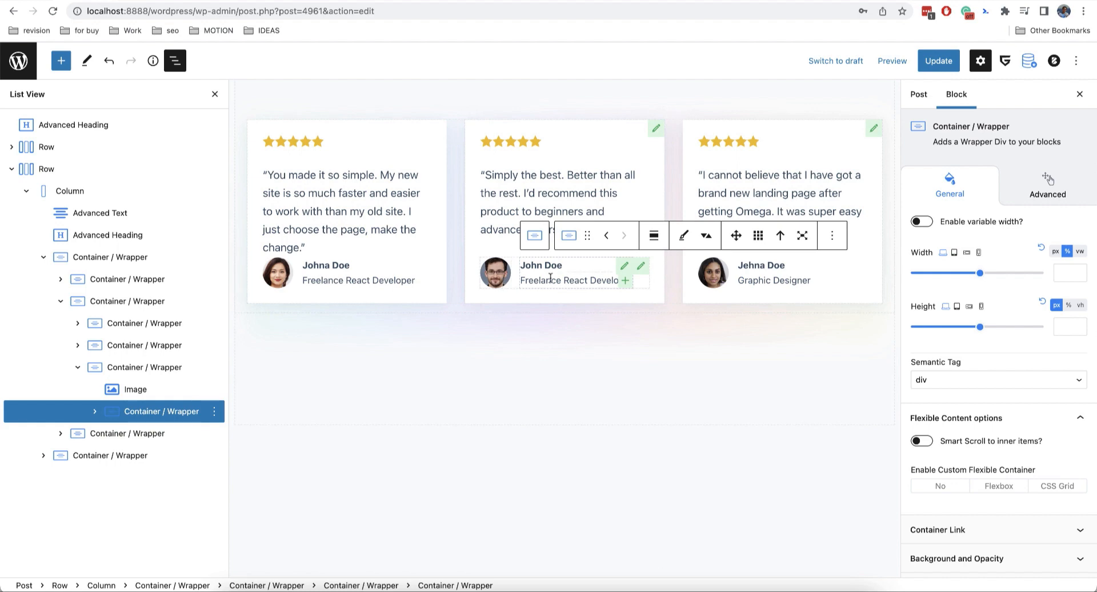
pyautogui.click(215, 94)
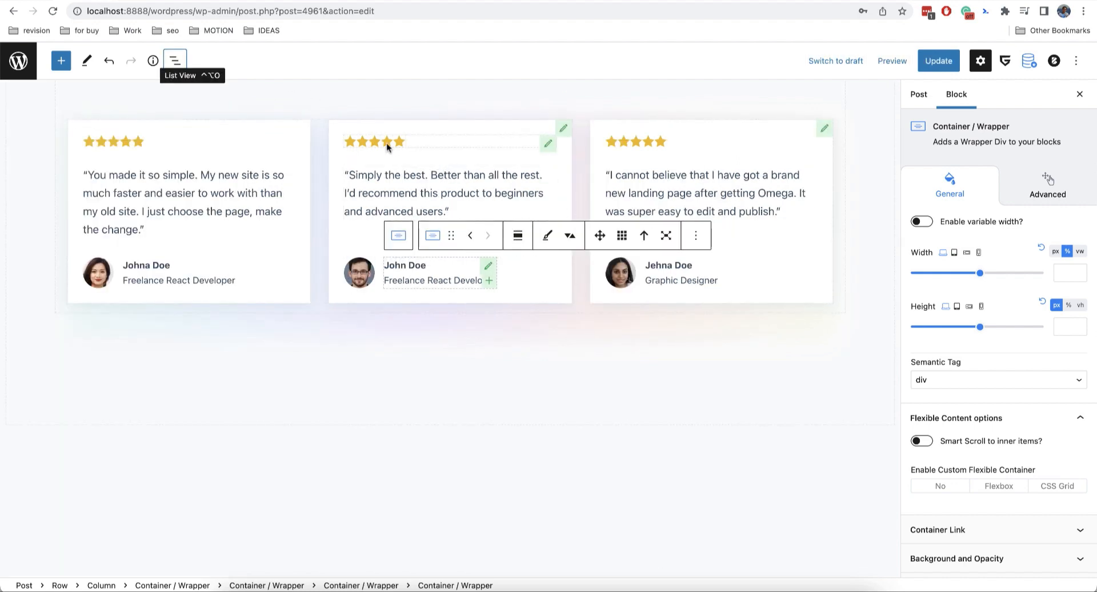
# - Examine the middle review card's star Icon Box blocks and the Flexbox alignment and direction settings of their container
pyautogui.click(350, 144)
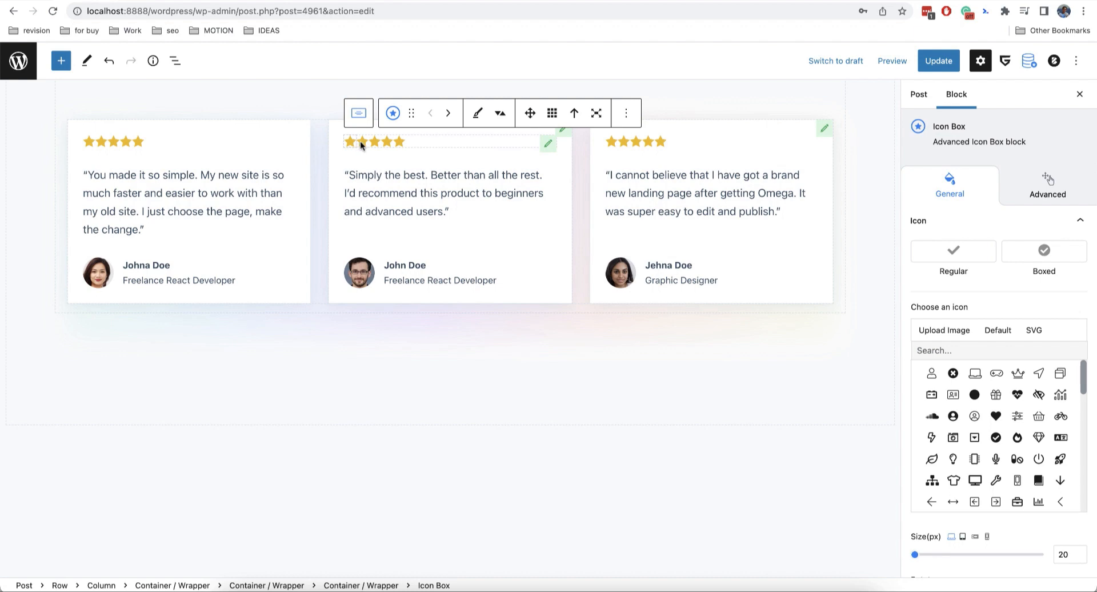
pyautogui.click(375, 142)
pyautogui.click(386, 142)
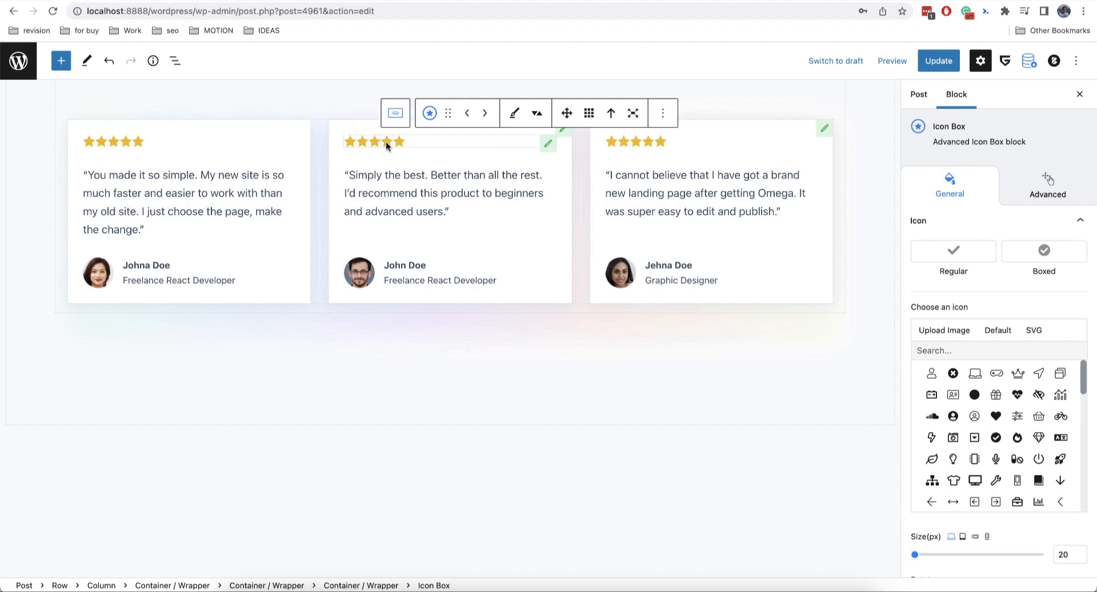
pyautogui.click(400, 143)
pyautogui.click(175, 60)
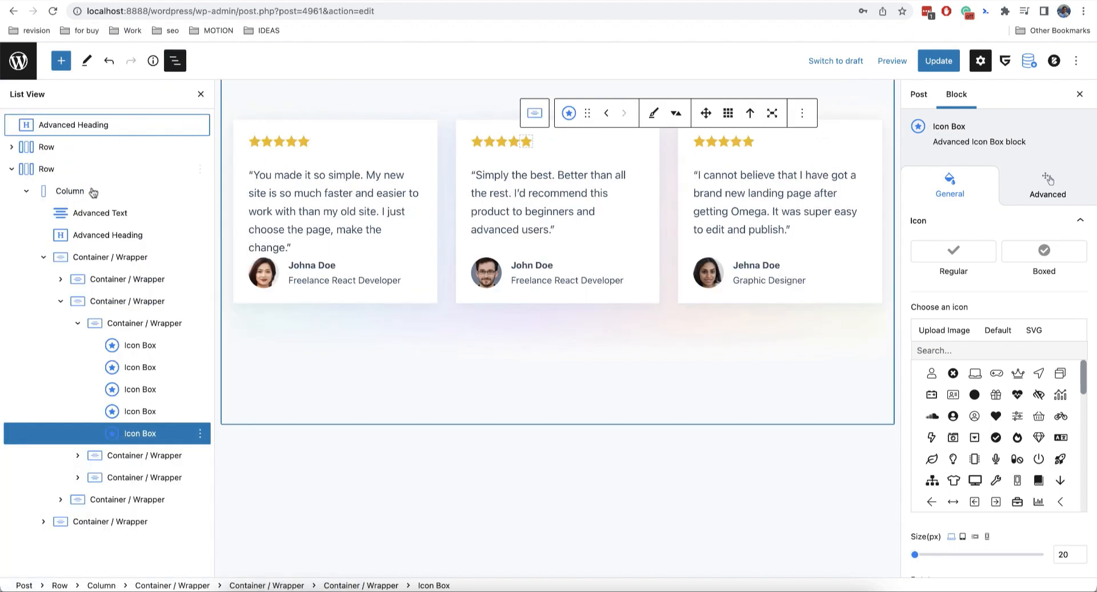
pyautogui.click(137, 323)
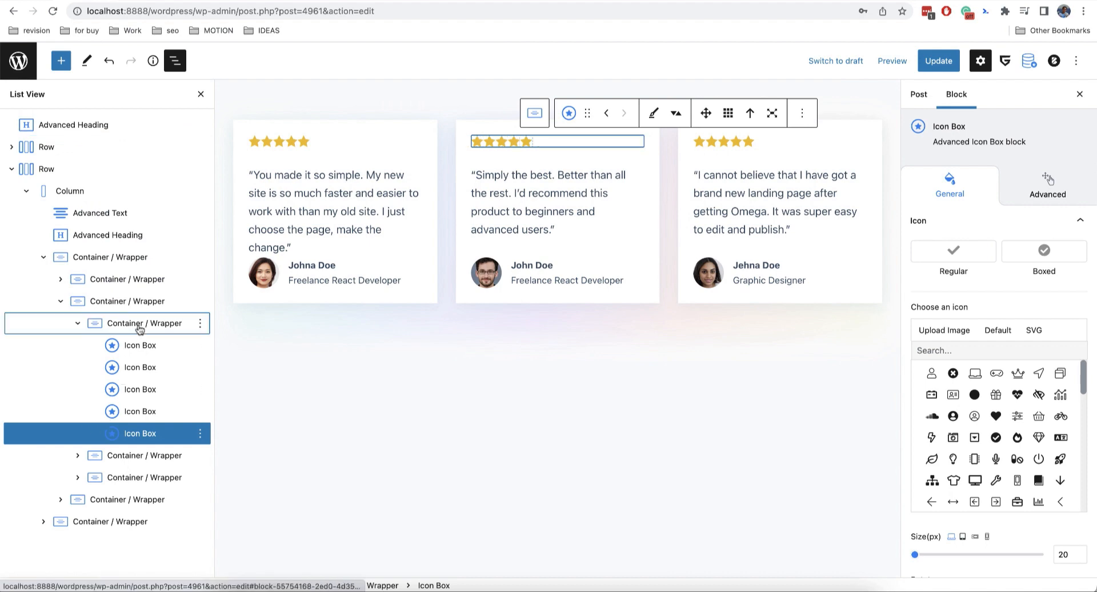
pyautogui.scroll(-5, 1027, 383)
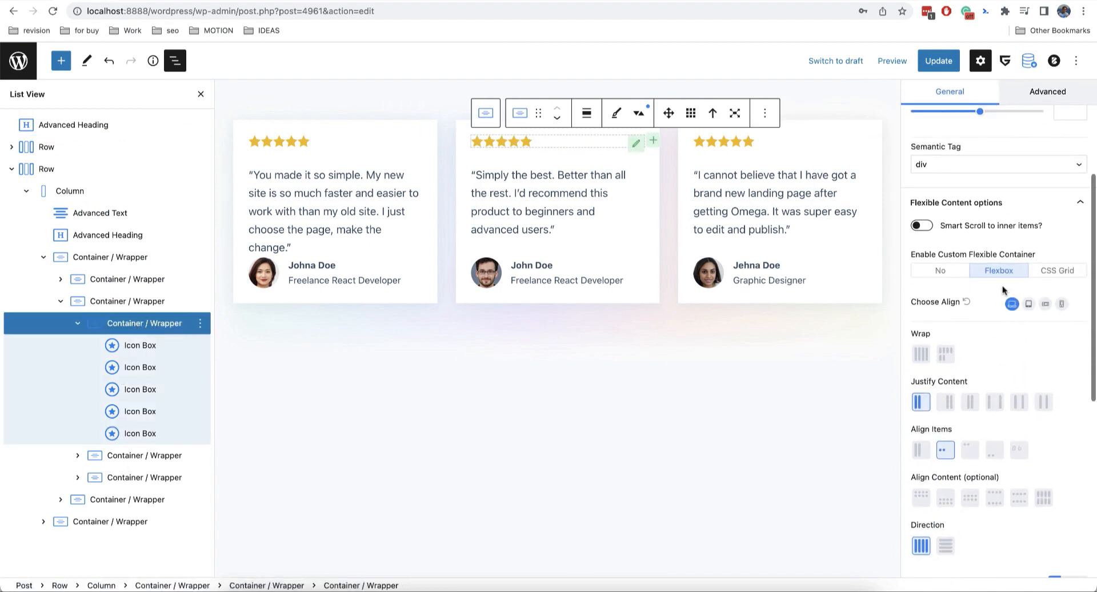
pyautogui.scroll(-1, 989, 361)
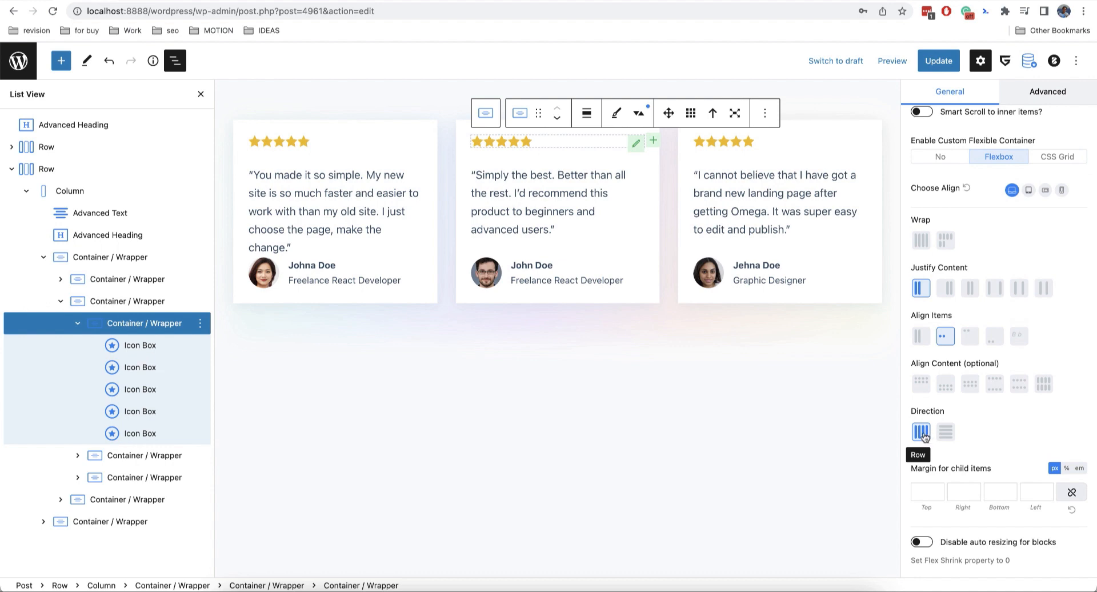
pyautogui.click(200, 93)
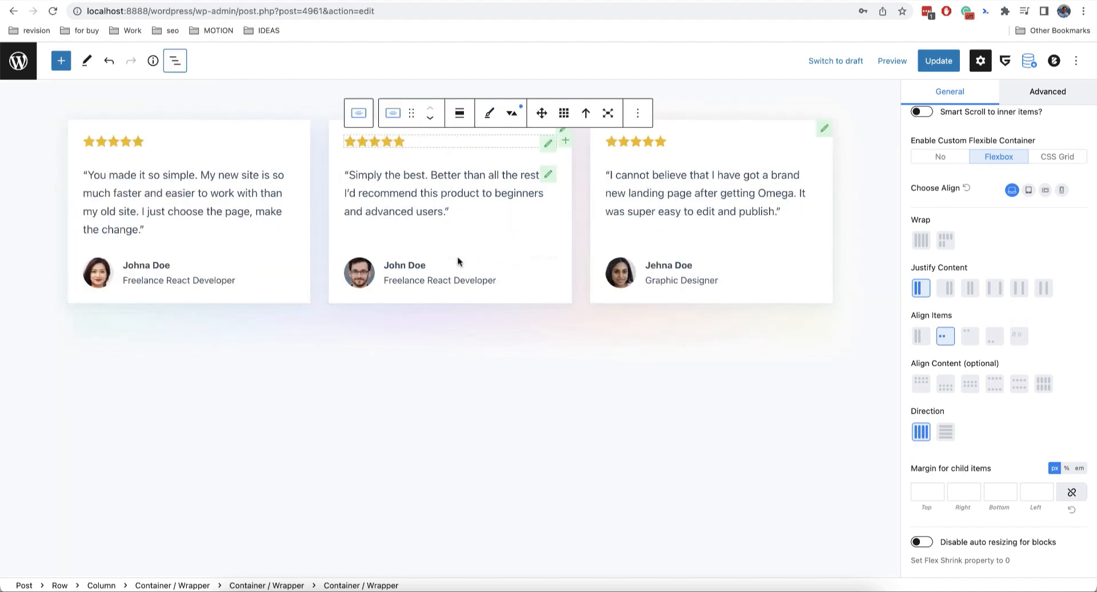
# - Insert a FlexBox block below the User reviews section and review its flexible content options
pyautogui.click(474, 370)
pyautogui.scroll(-1, 717, 440)
pyautogui.click(505, 362)
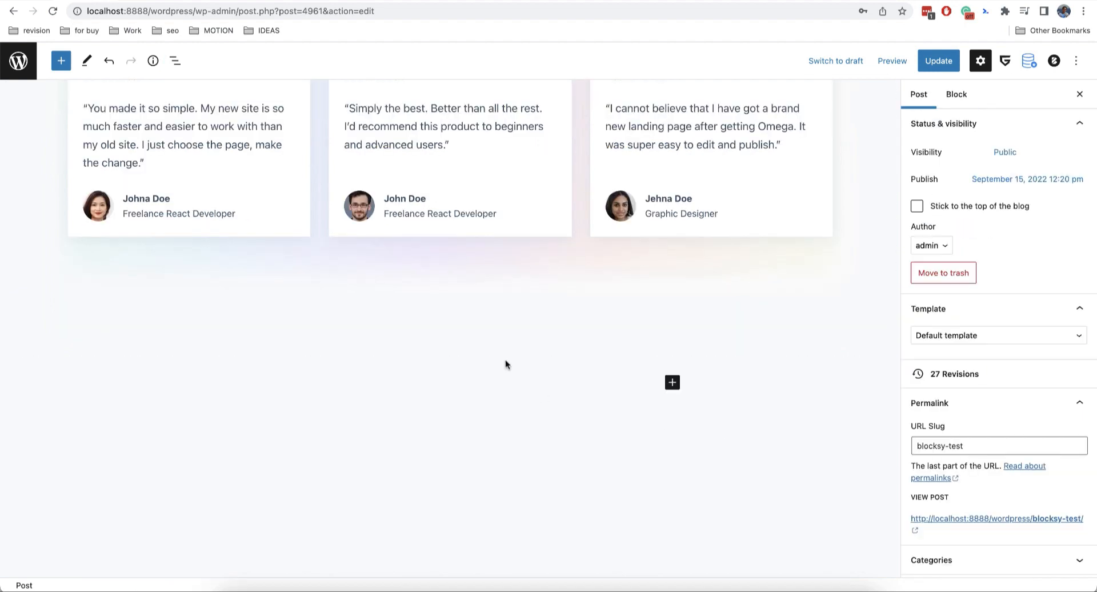
pyautogui.click(505, 380)
pyautogui.write('/flex')
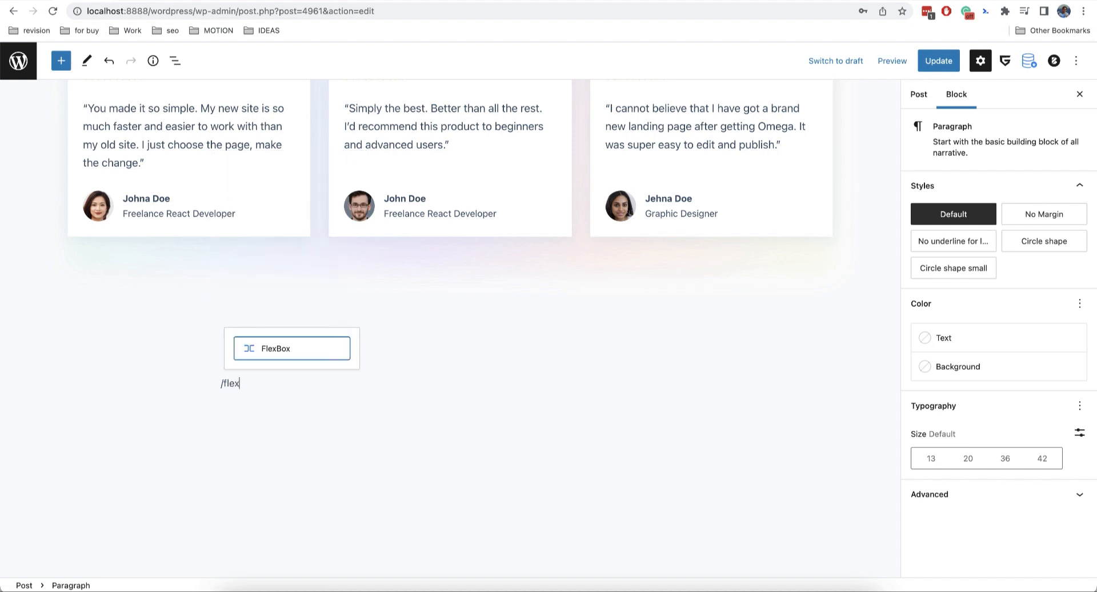
pyautogui.press('Return')
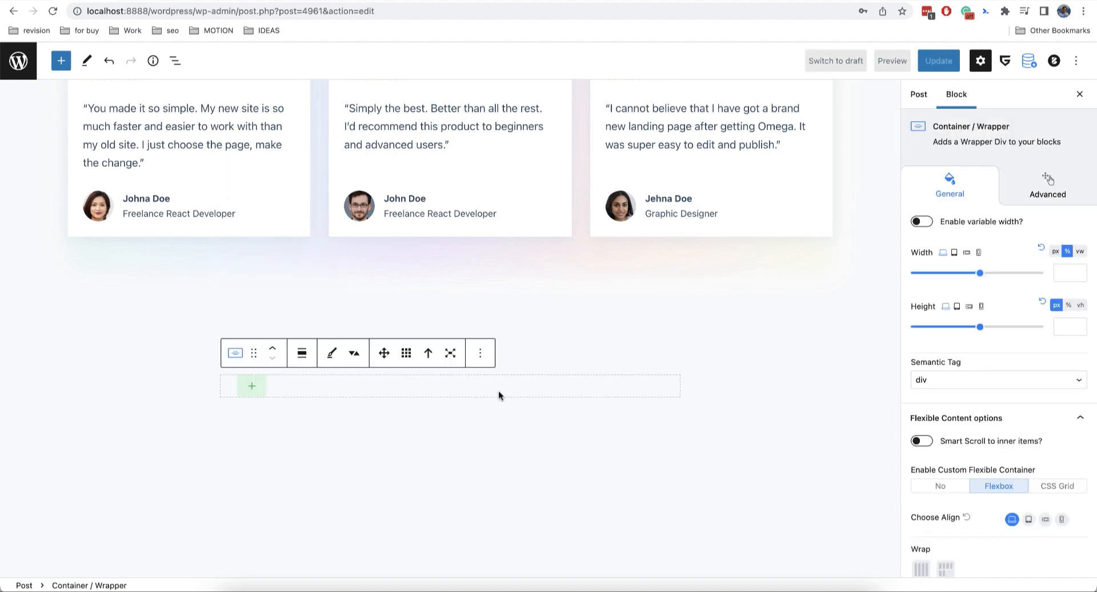
pyautogui.scroll(-5, 979, 370)
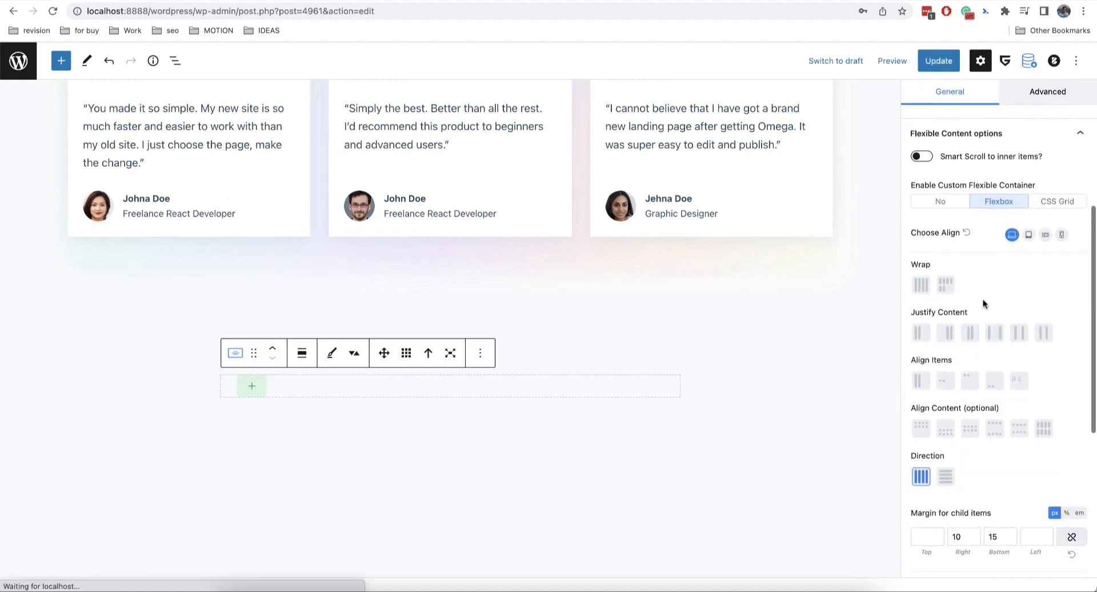
pyautogui.scroll(-3, 995, 273)
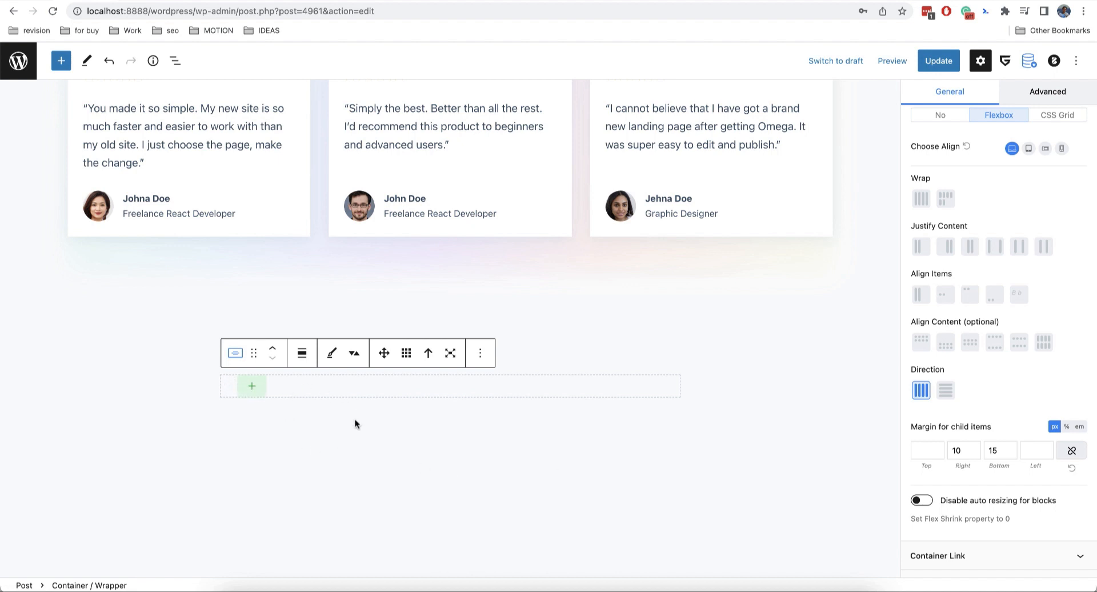
# - Add two Icon Box blocks inside the new FlexBox container
pyautogui.click(253, 388)
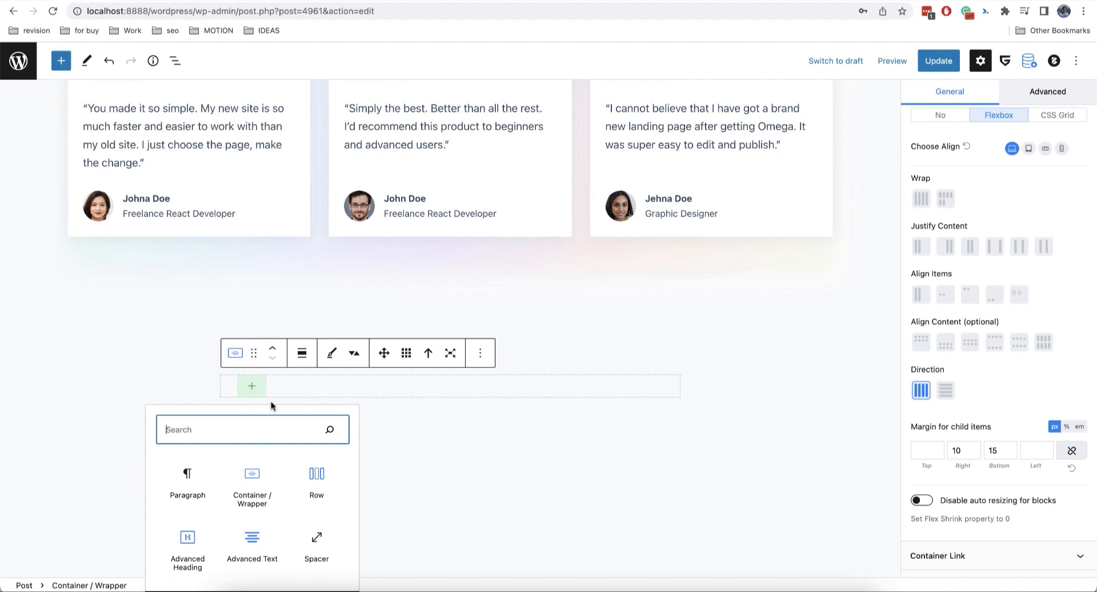
pyautogui.write('icon')
pyautogui.click(186, 140)
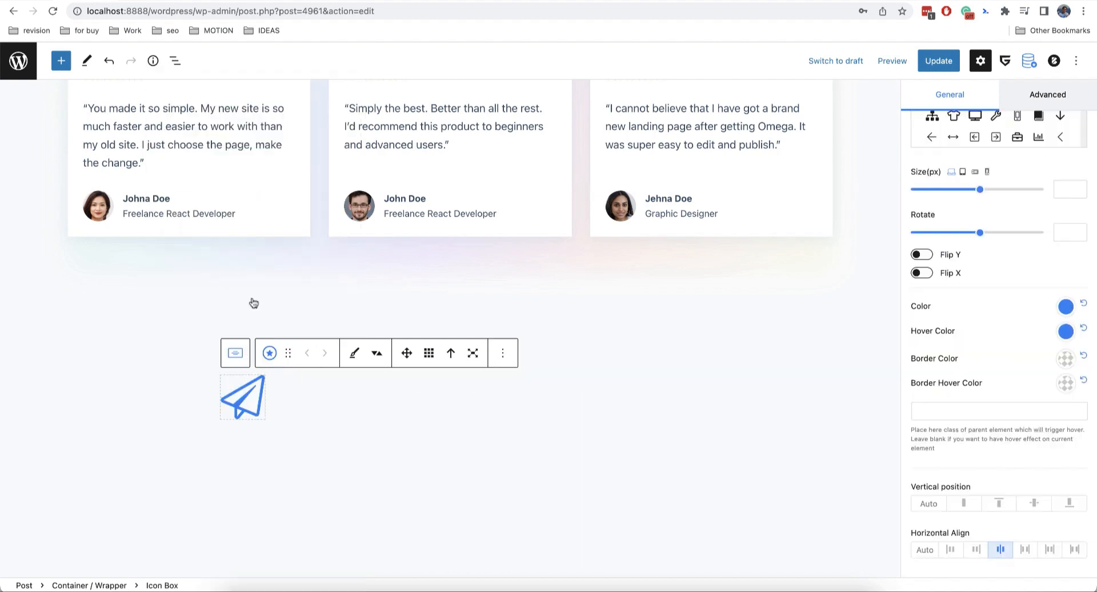
pyautogui.click(670, 385)
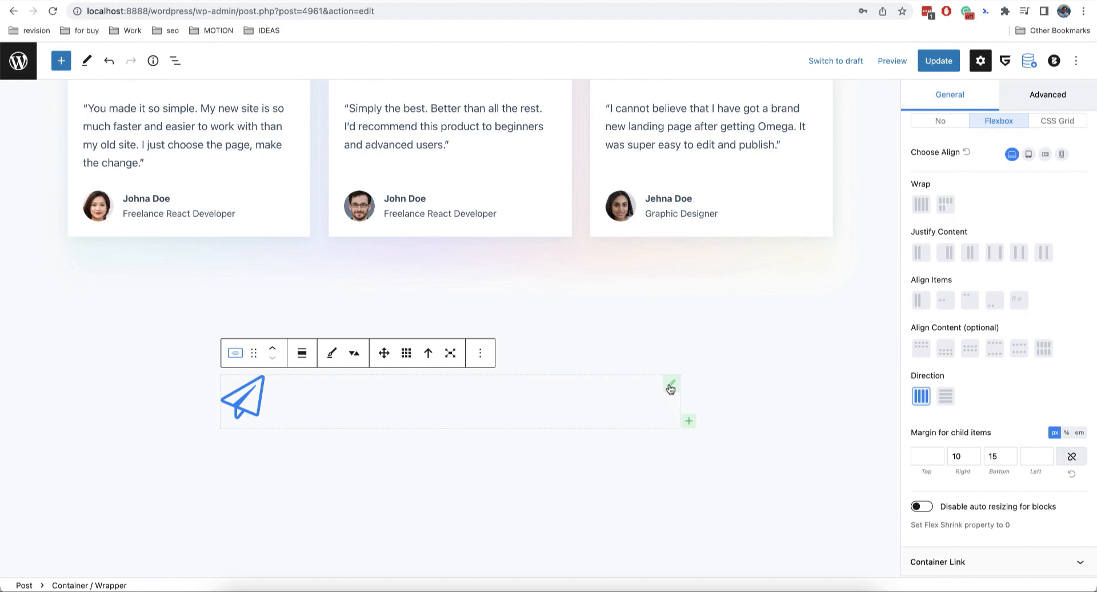
pyautogui.click(690, 422)
pyautogui.write('ico')
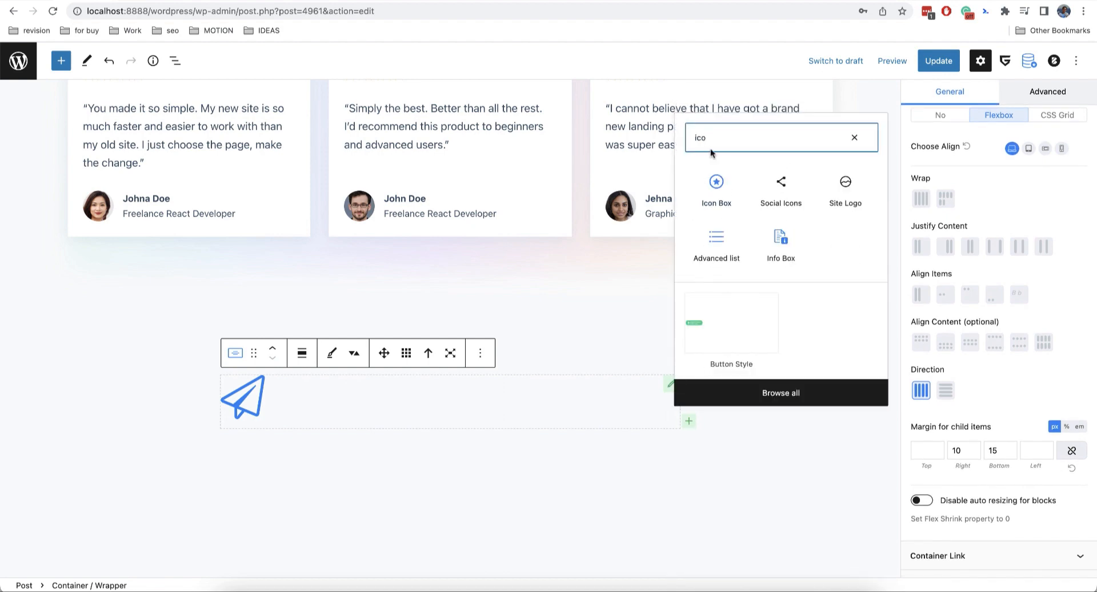
pyautogui.click(724, 180)
# - Insert a CSS grid of containers block below the User reviews section
pyautogui.click(741, 413)
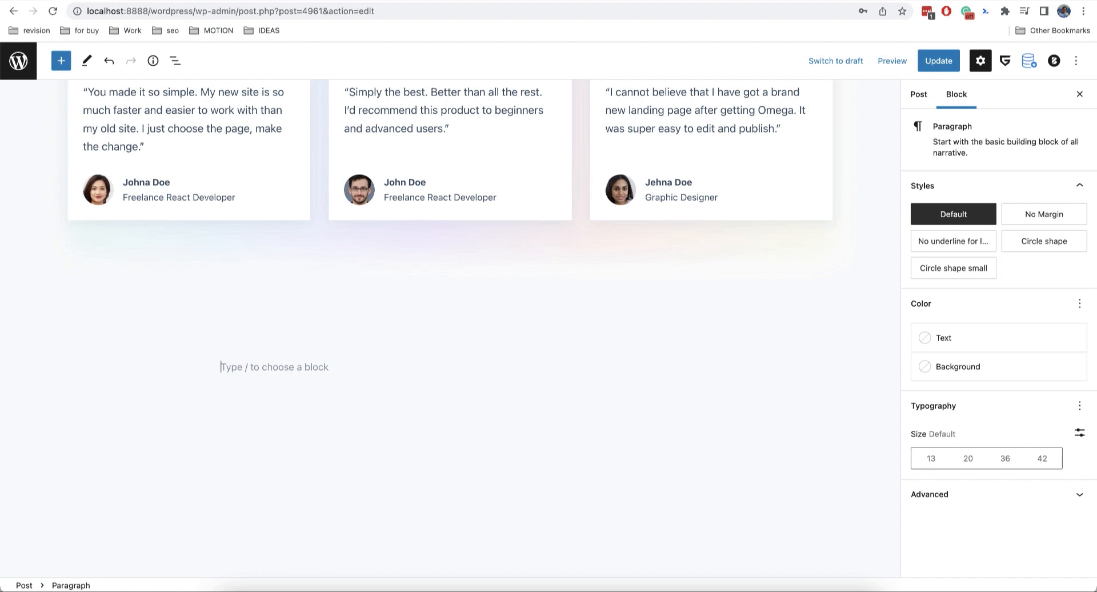
pyautogui.write('/')
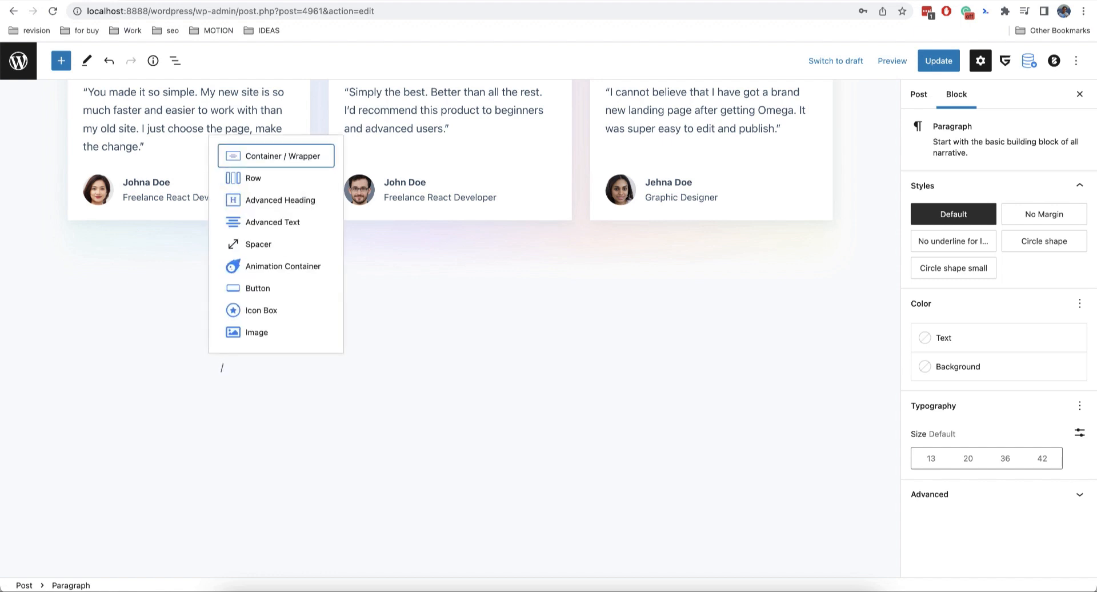
pyautogui.write('css')
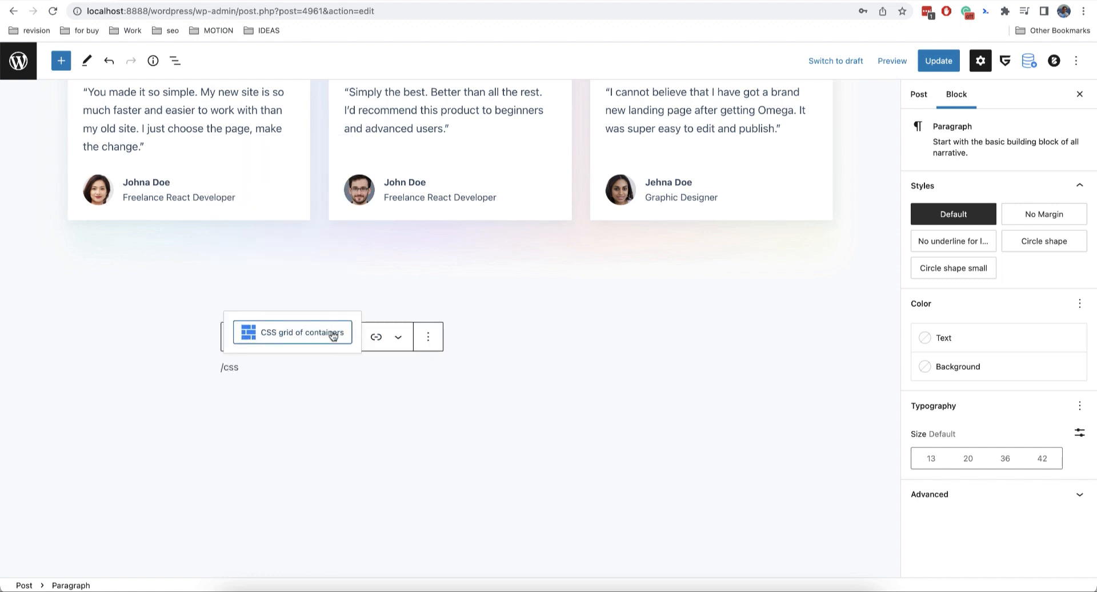
pyautogui.click(333, 336)
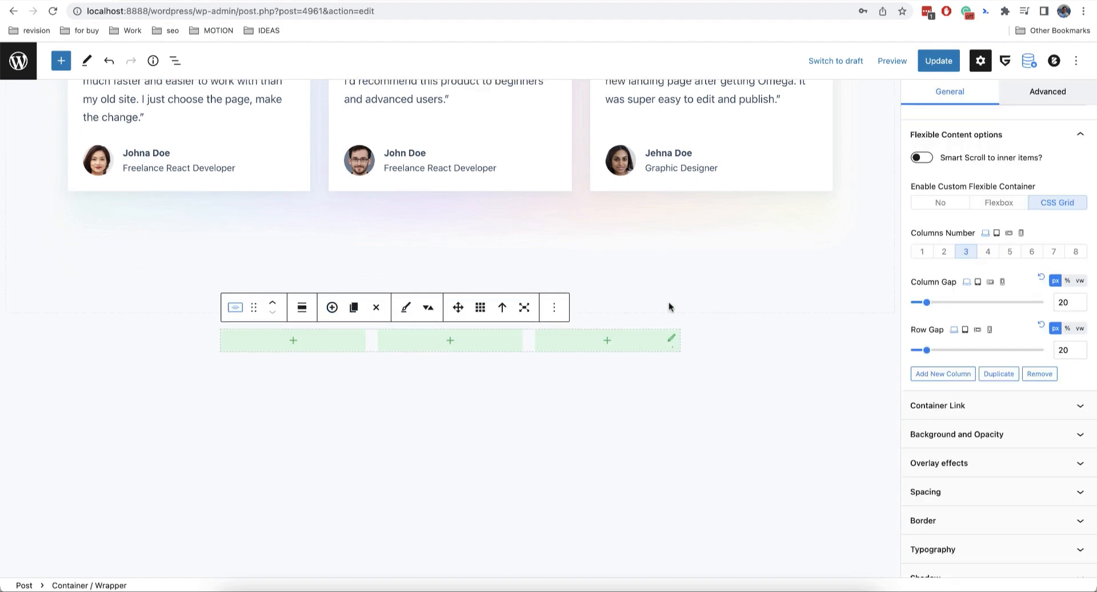
pyautogui.click(667, 308)
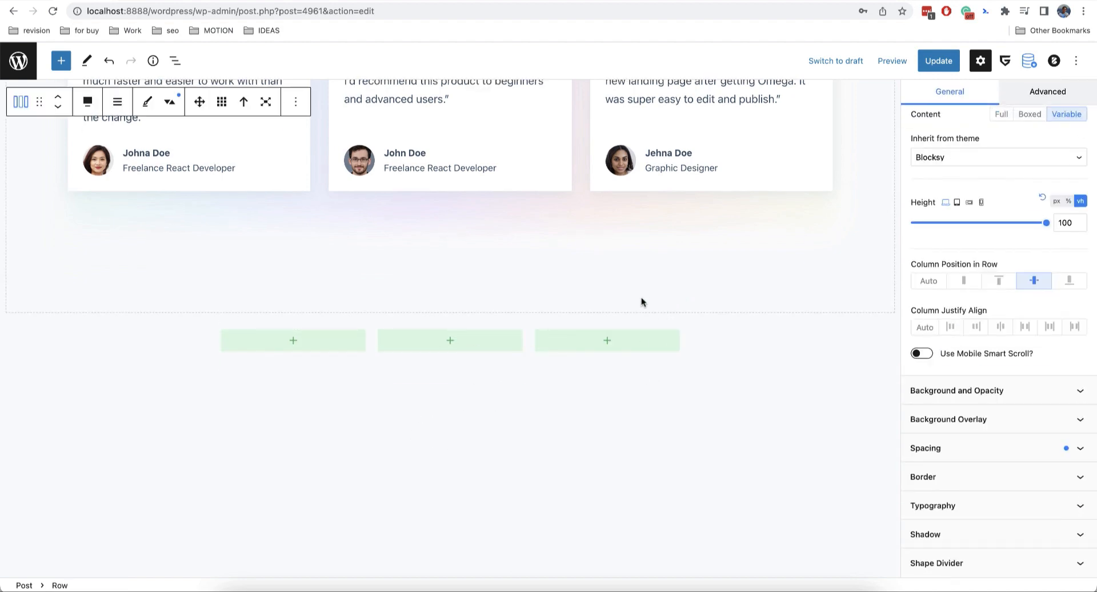
# - Insert a GreenShift Row with a layout of three equal columns below the CSS grid
pyautogui.click(566, 408)
pyautogui.click(596, 376)
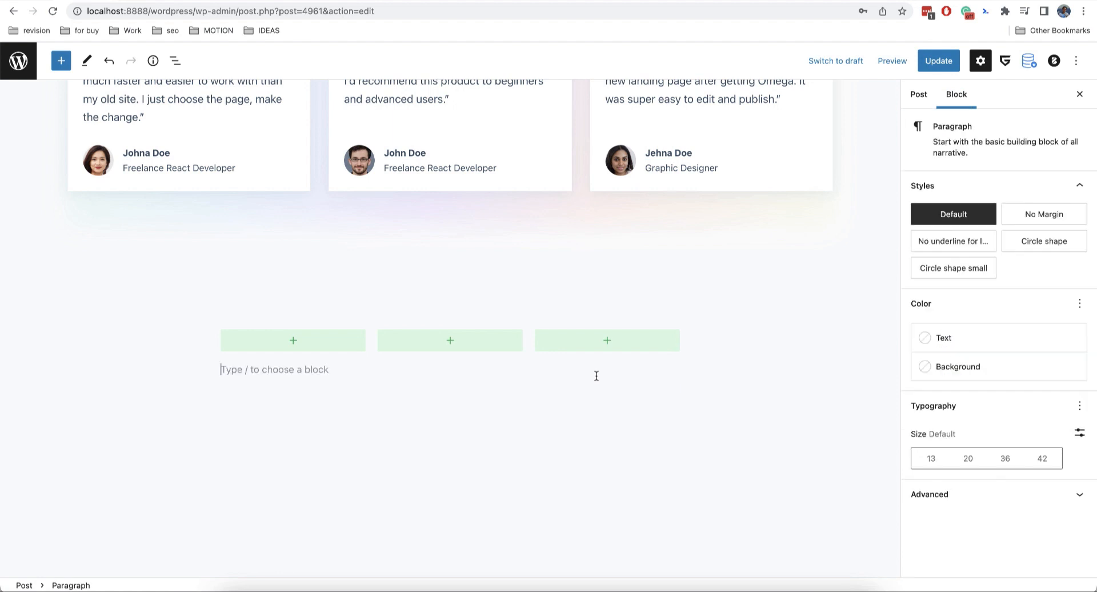
pyautogui.write('/row')
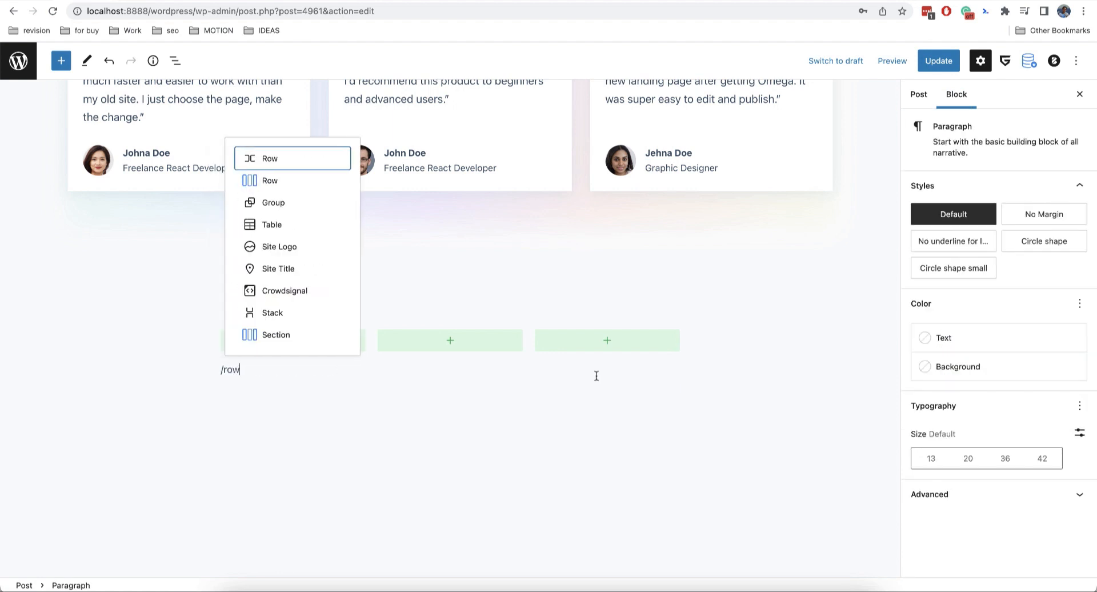
pyautogui.click(265, 180)
pyautogui.click(308, 332)
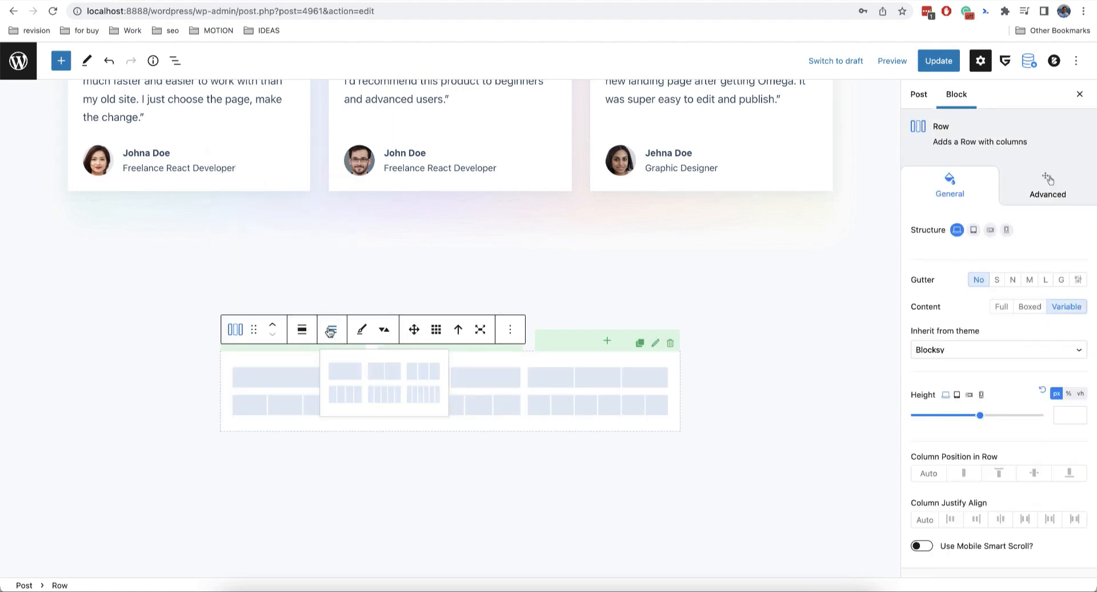
pyautogui.click(437, 385)
pyautogui.click(735, 355)
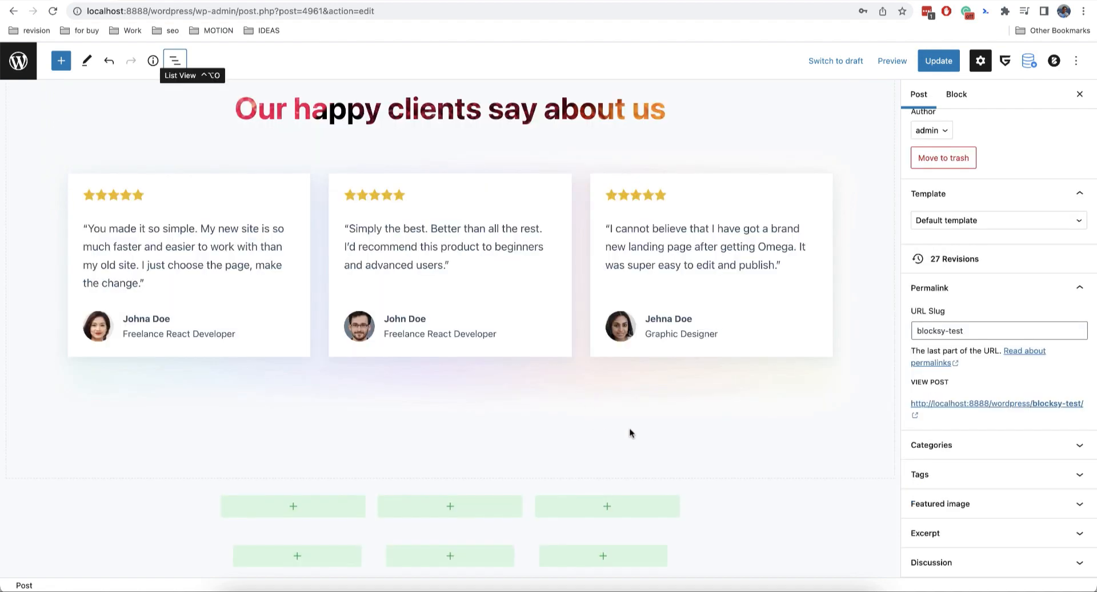
# - Inspect the settings of the third review card's container and its parent CSS grid container, and undo the last change
pyautogui.scroll(-1, 629, 434)
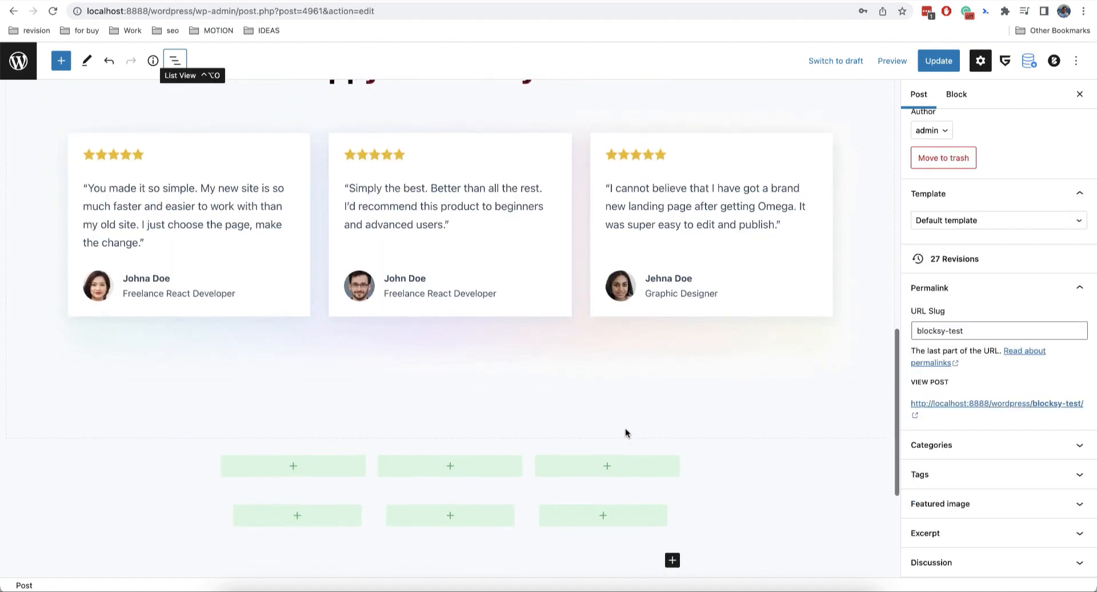
pyautogui.scroll(3, 245, 348)
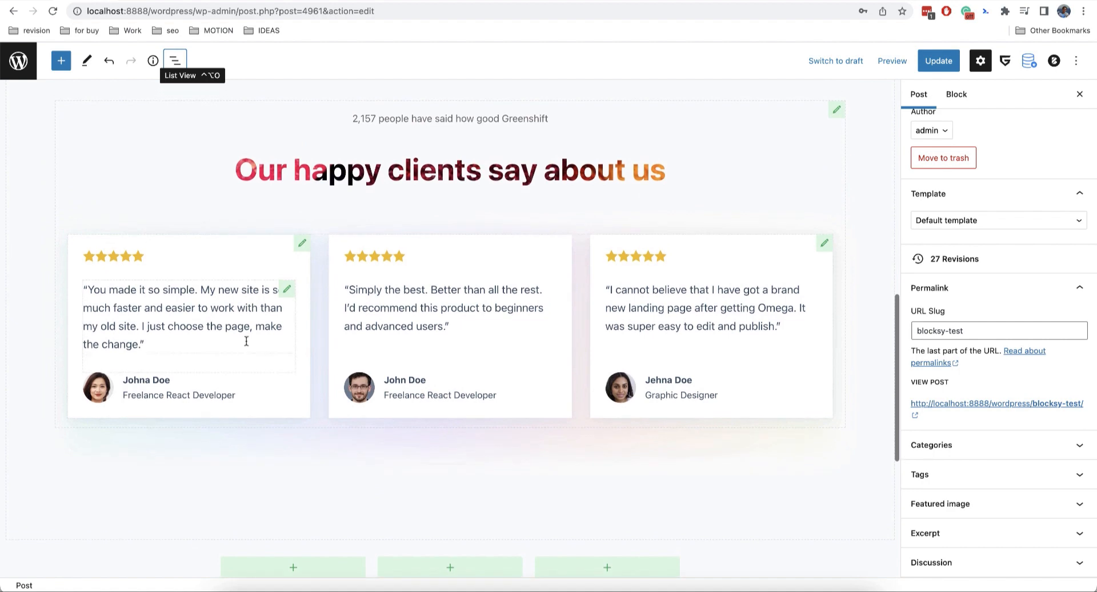
pyautogui.click(824, 244)
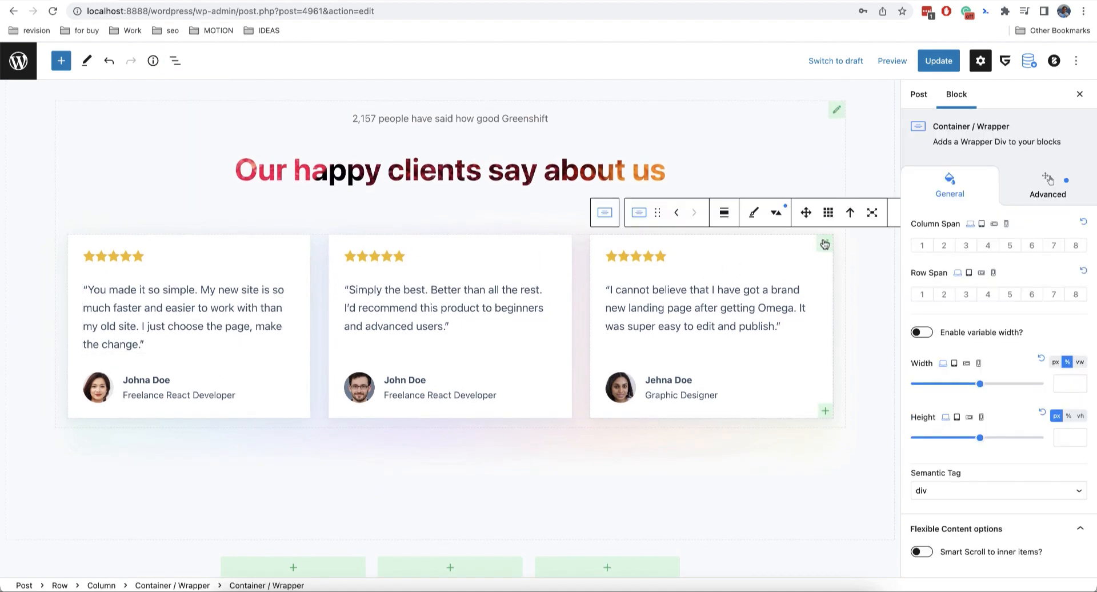
pyautogui.click(604, 213)
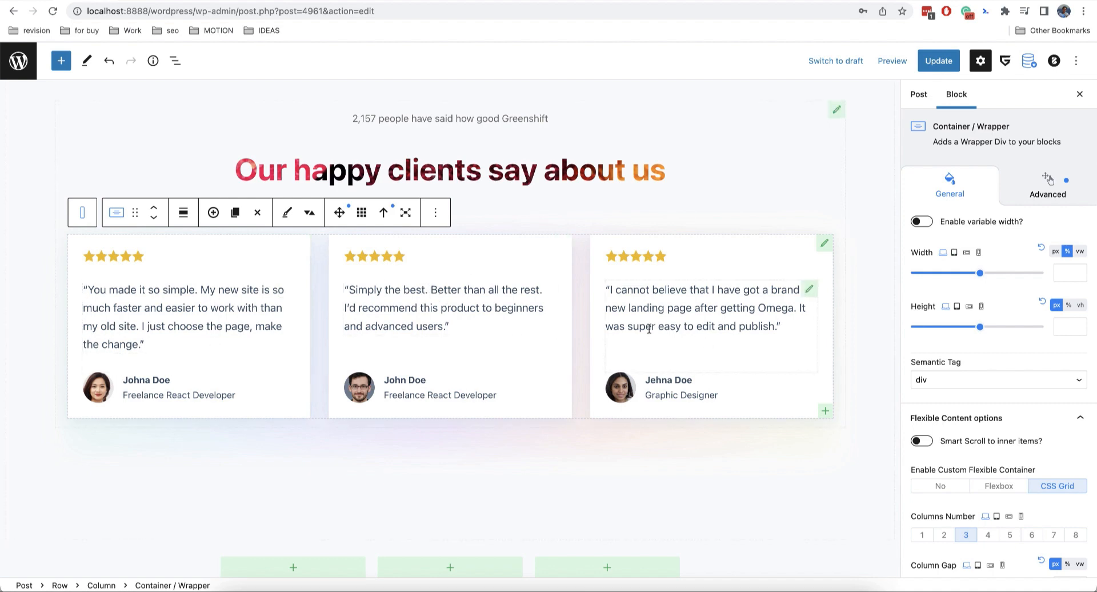
pyautogui.press('super+z')
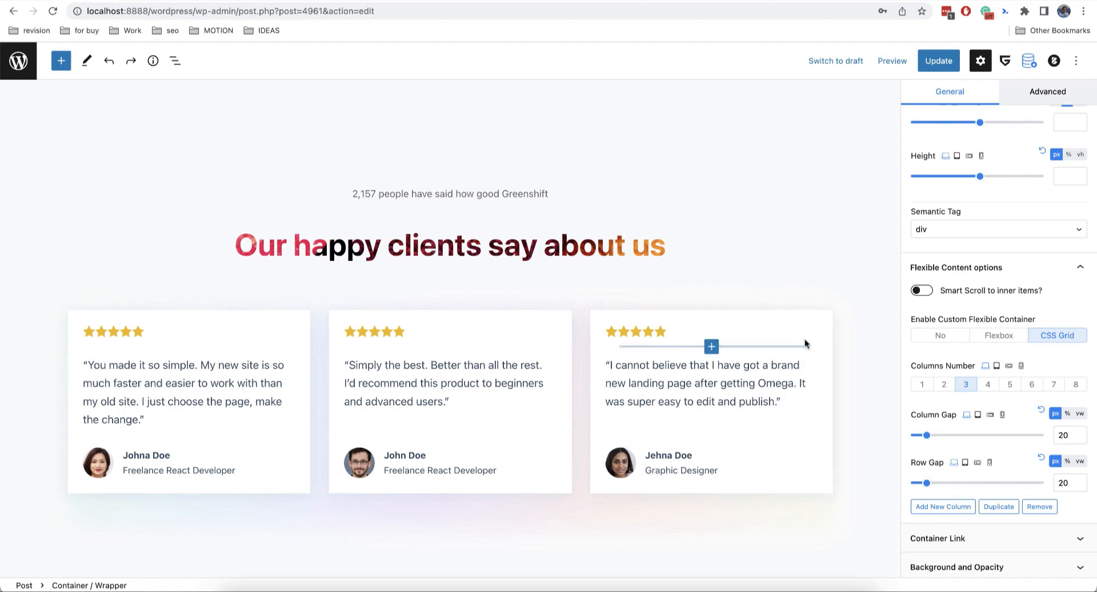
# - Select the parent grid container of the review cards and set its columns number to 2
pyautogui.click(822, 330)
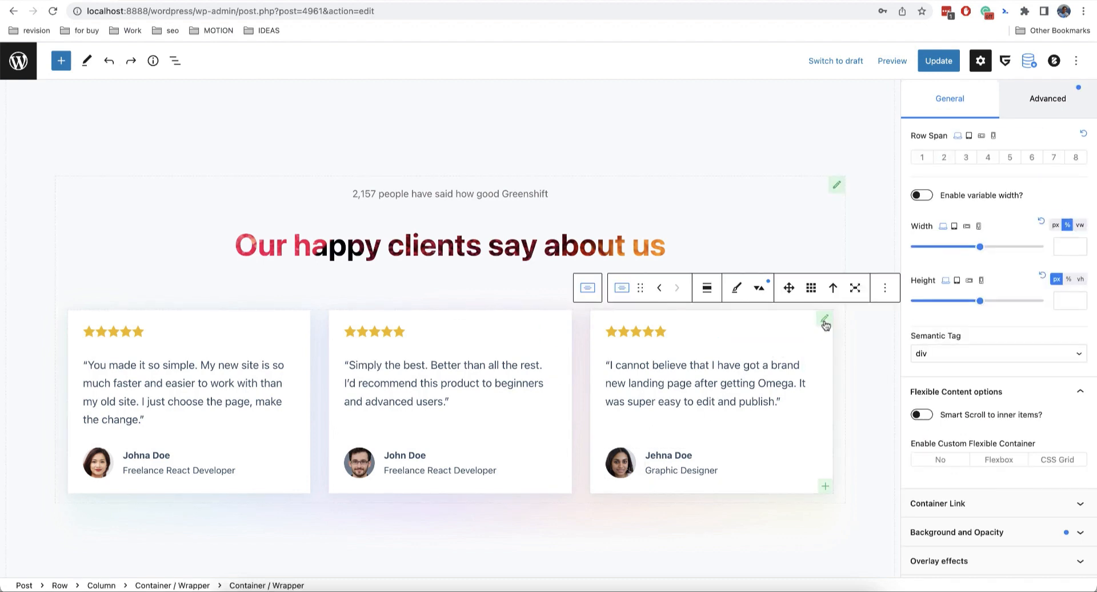
pyautogui.click(589, 290)
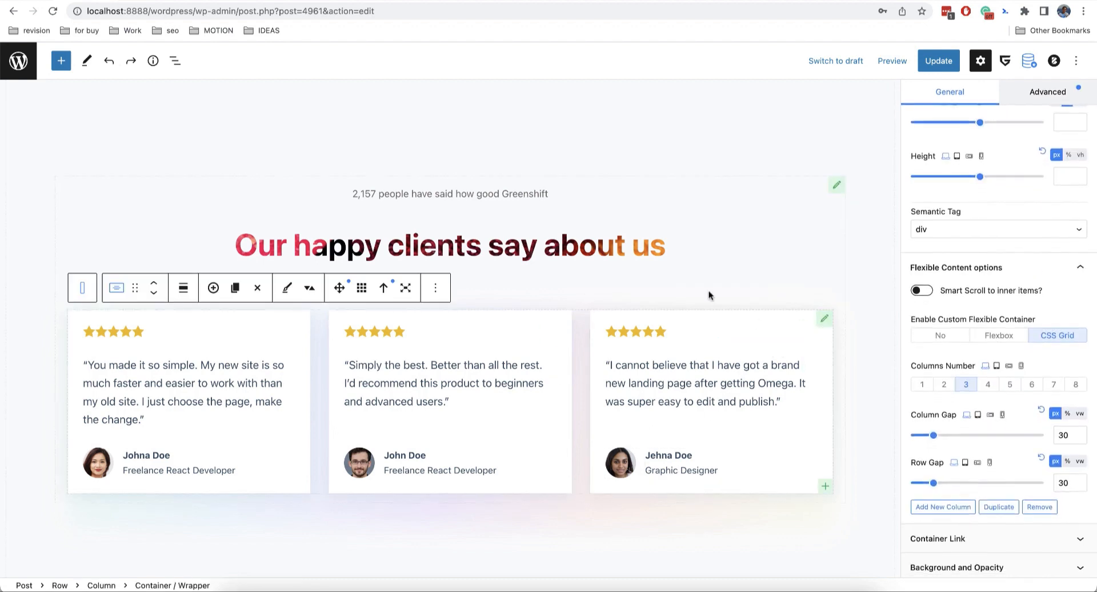
pyautogui.click(946, 387)
pyautogui.scroll(-3, 720, 411)
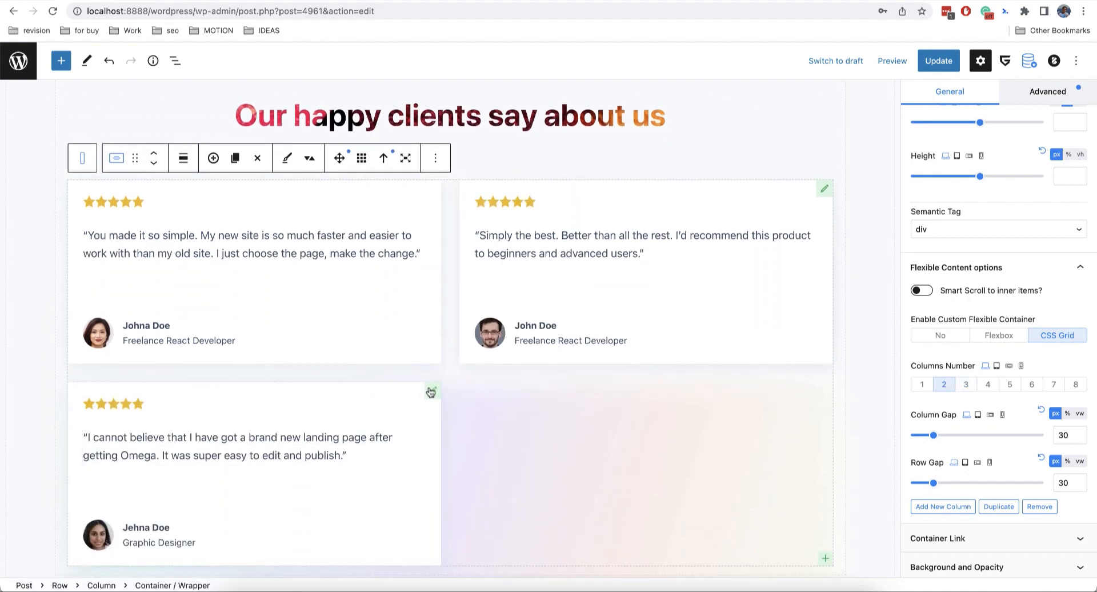
# - Set the column span of the third review card's container to 2
pyautogui.click(431, 392)
pyautogui.scroll(5, 971, 285)
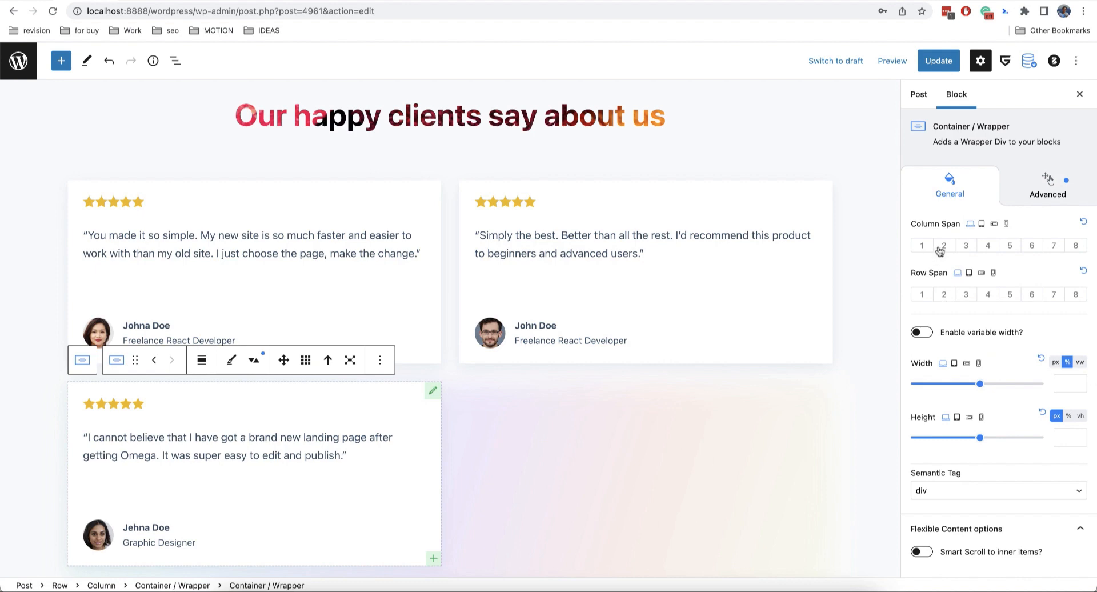
pyautogui.click(943, 246)
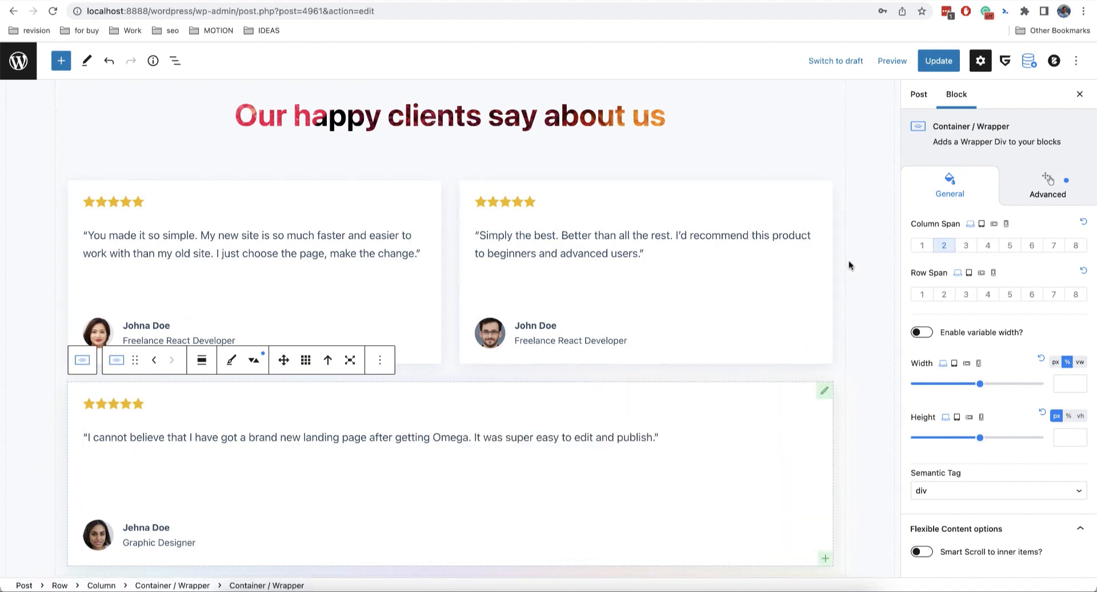
# - Set the third review card's column span to 1 and the parent grid's columns number to 3
pyautogui.click(922, 246)
pyautogui.click(803, 194)
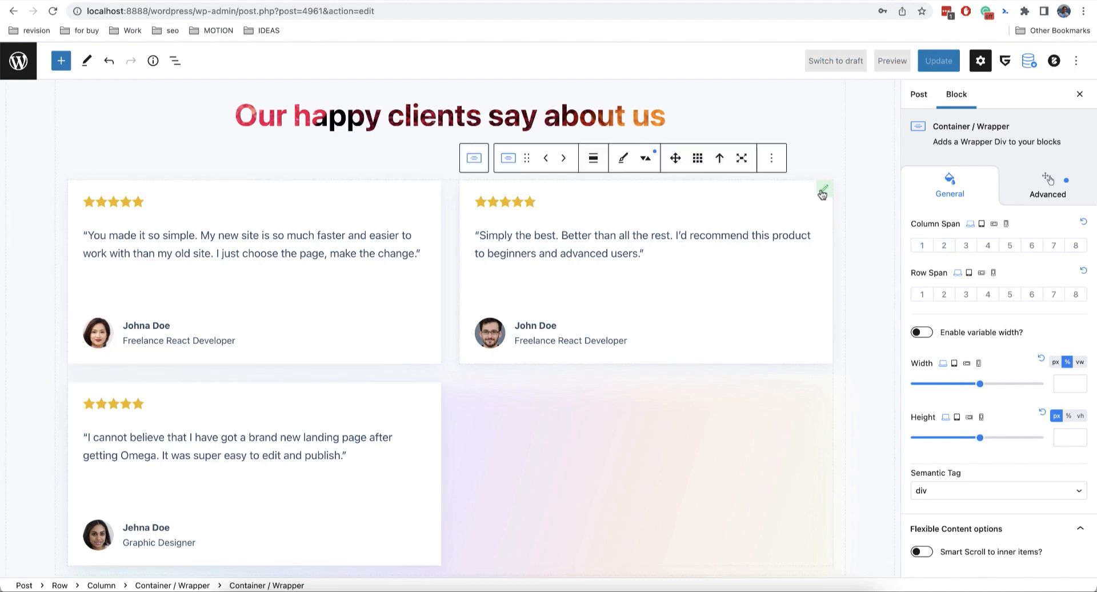
pyautogui.click(474, 162)
pyautogui.scroll(-3, 1028, 400)
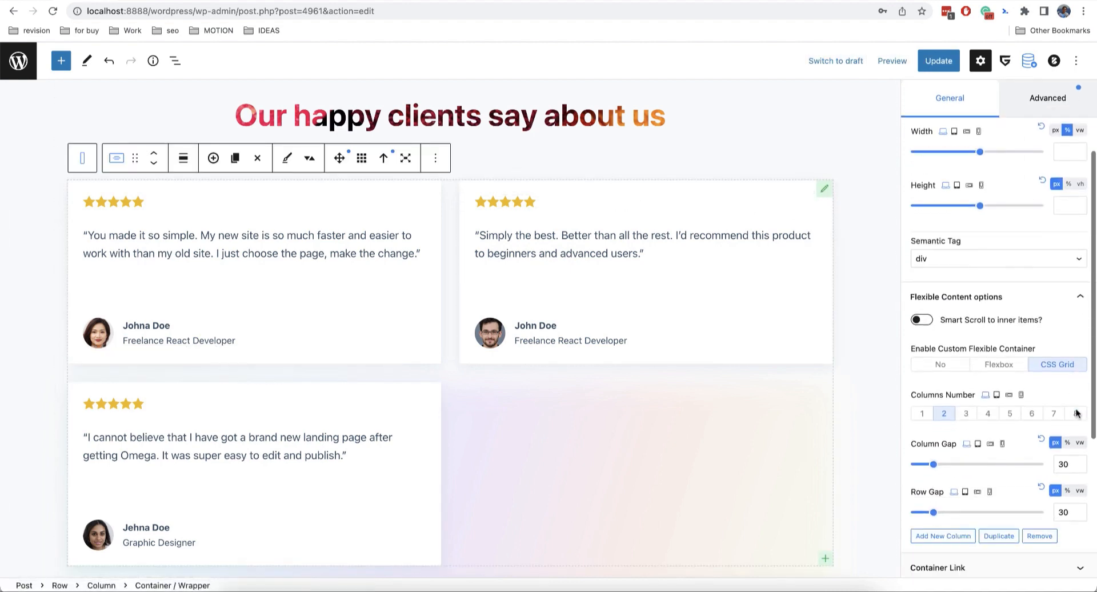
pyautogui.click(965, 378)
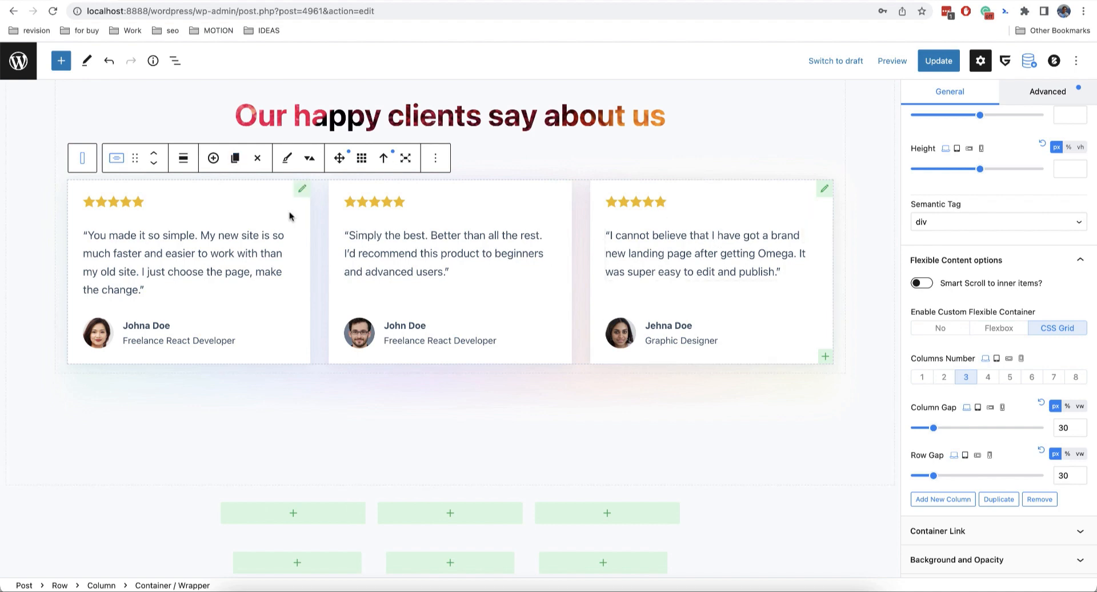
# - Duplicate the last review card twice within the CSS grid container
pyautogui.click(235, 160)
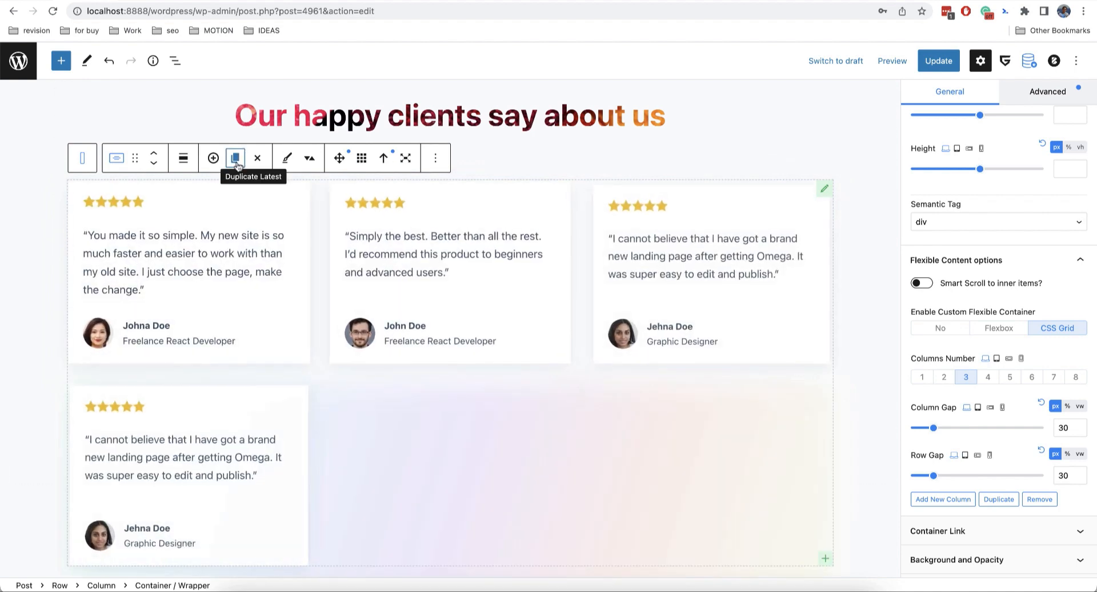
pyautogui.click(236, 161)
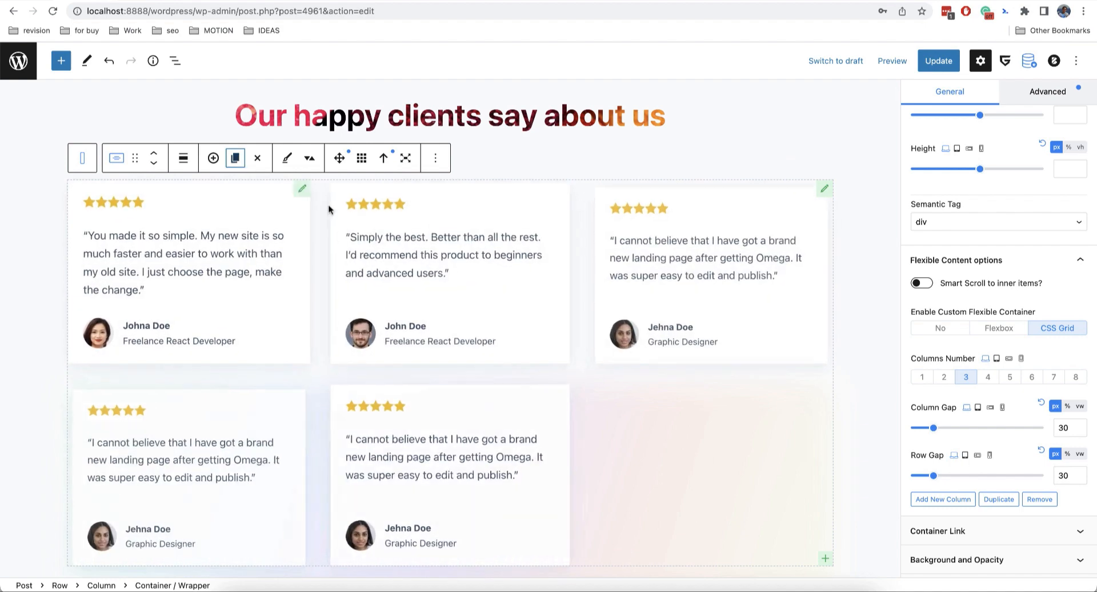
pyautogui.scroll(-2, 341, 249)
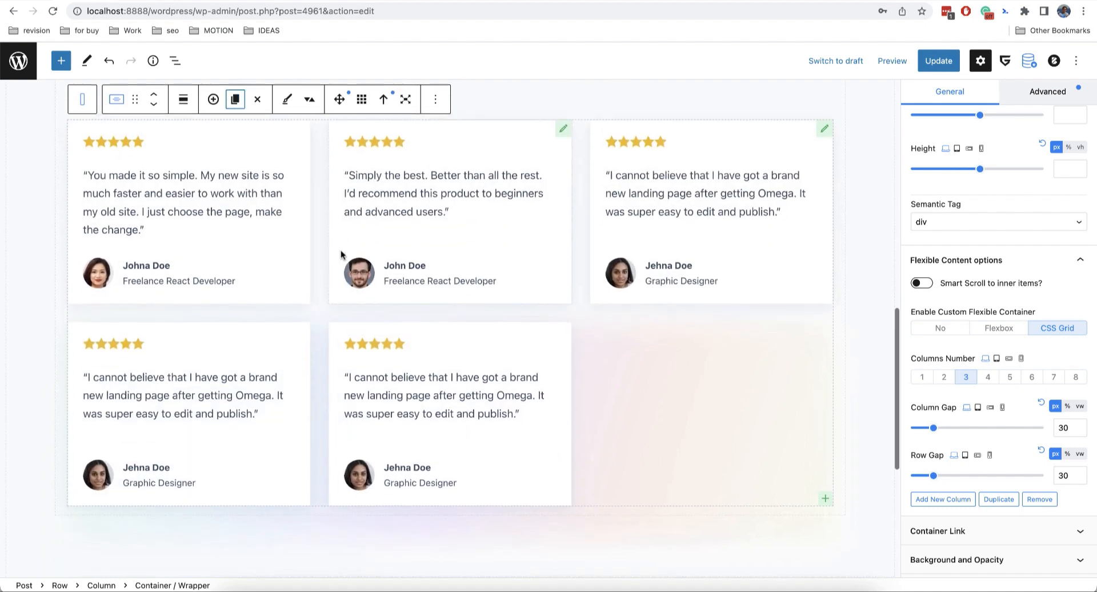
# - Remove the two duplicated review cards from the grid container
pyautogui.click(258, 103)
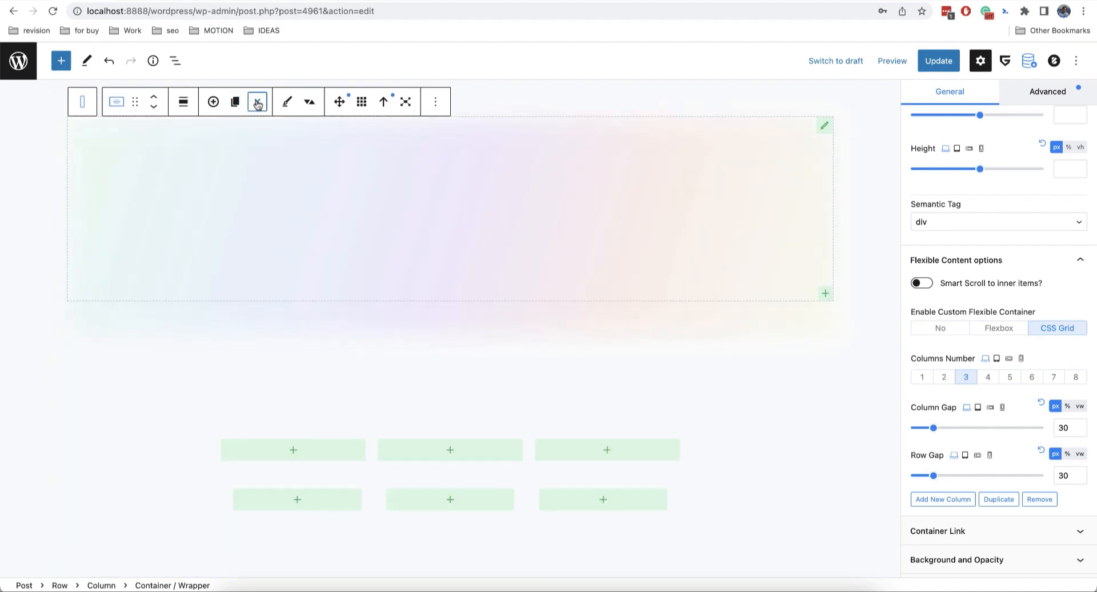
pyautogui.scroll(2, 374, 212)
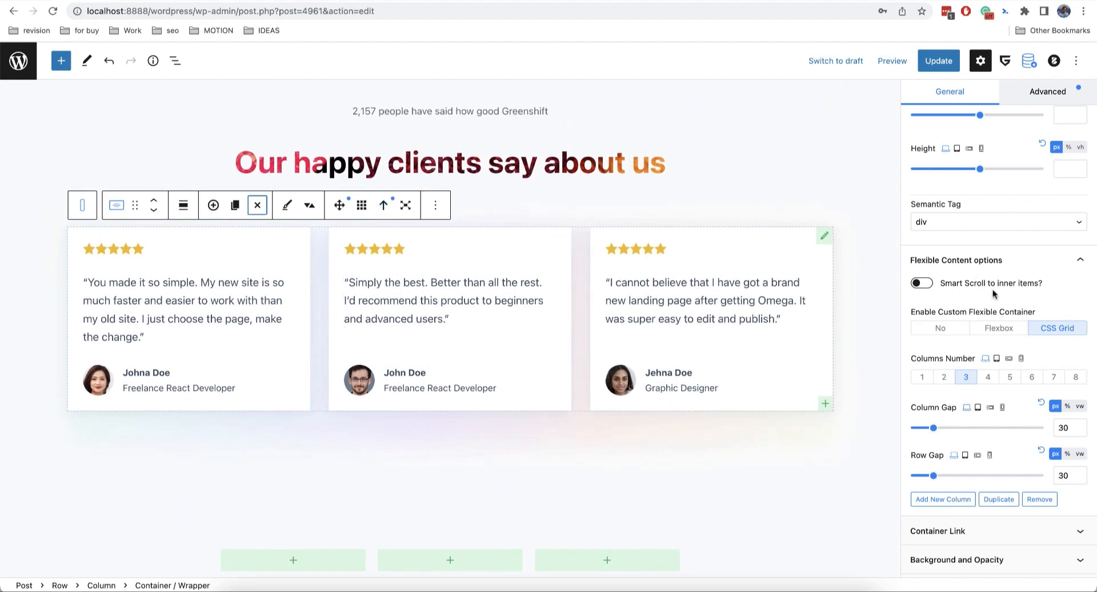
# - Examine the span, flexible content and styling options of the third and middle review card containers
pyautogui.scroll(2, 993, 292)
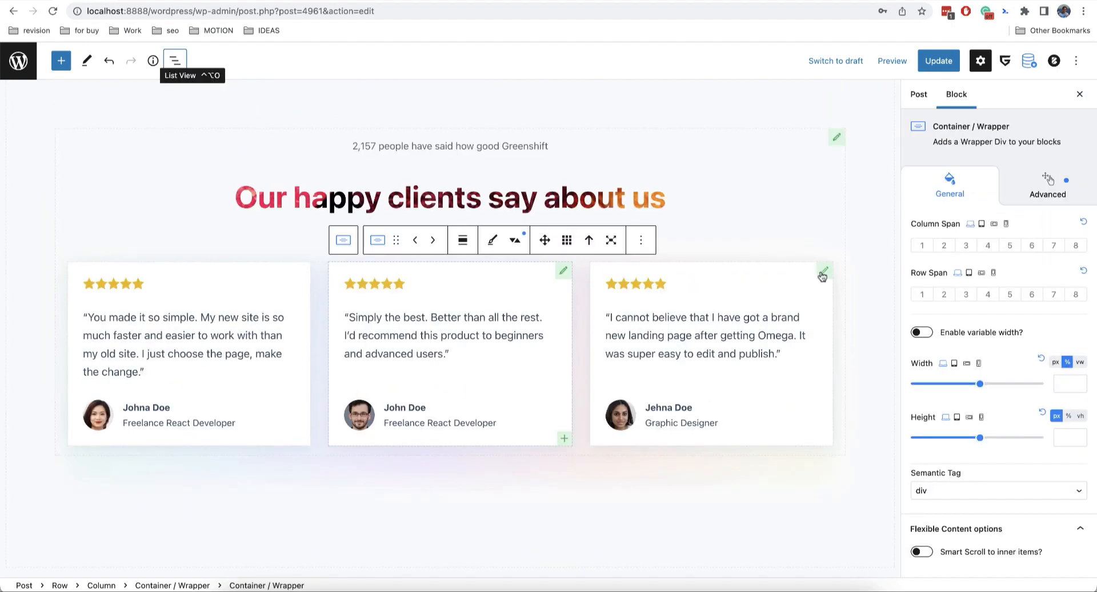
pyautogui.click(822, 277)
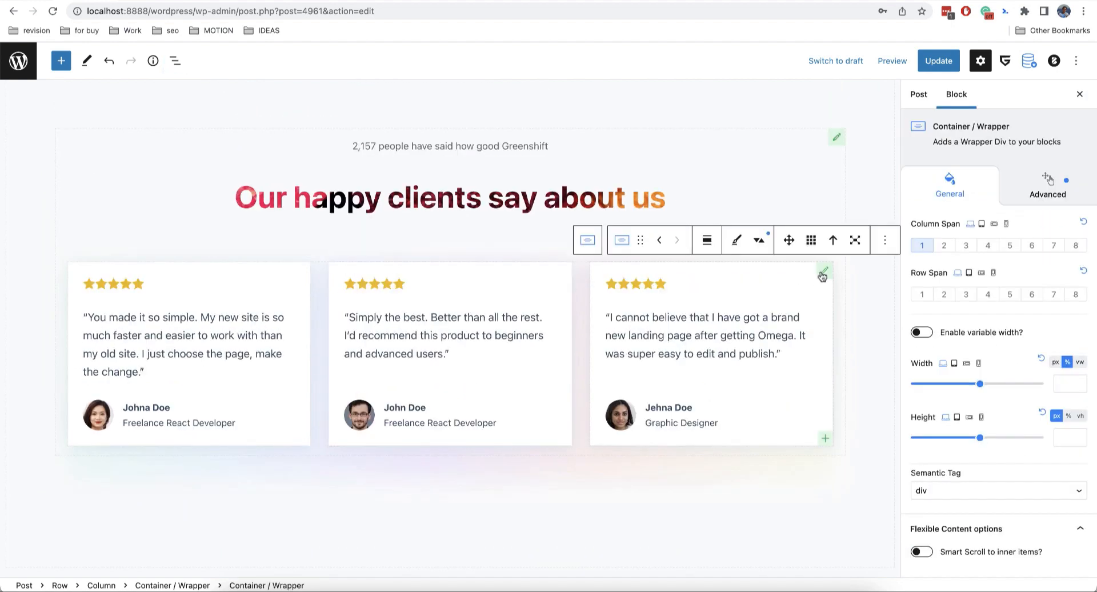
pyautogui.click(563, 277)
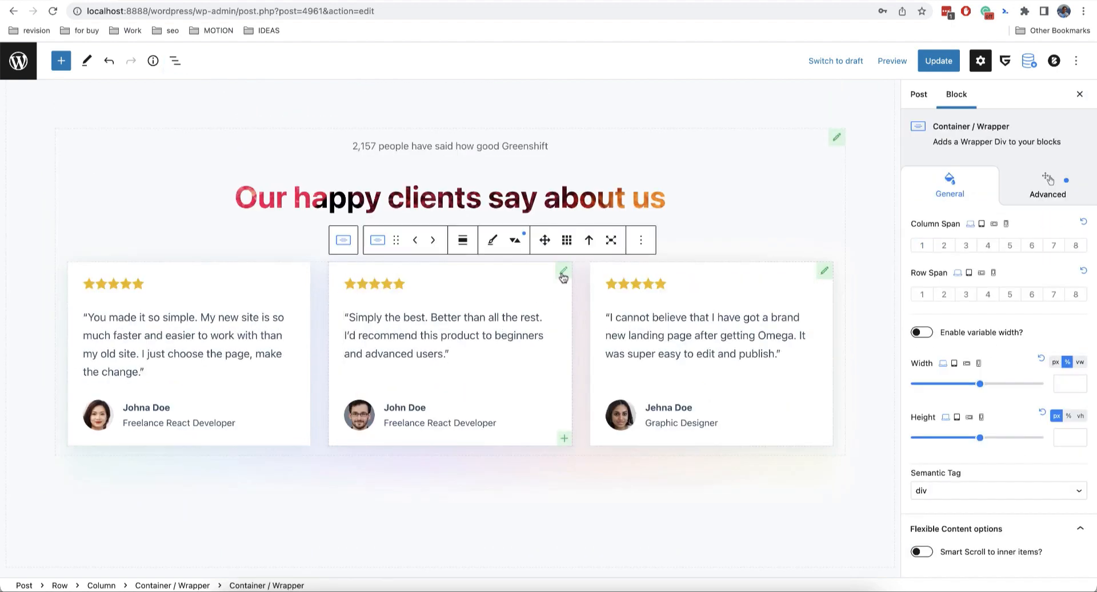
pyautogui.scroll(-3, 1005, 295)
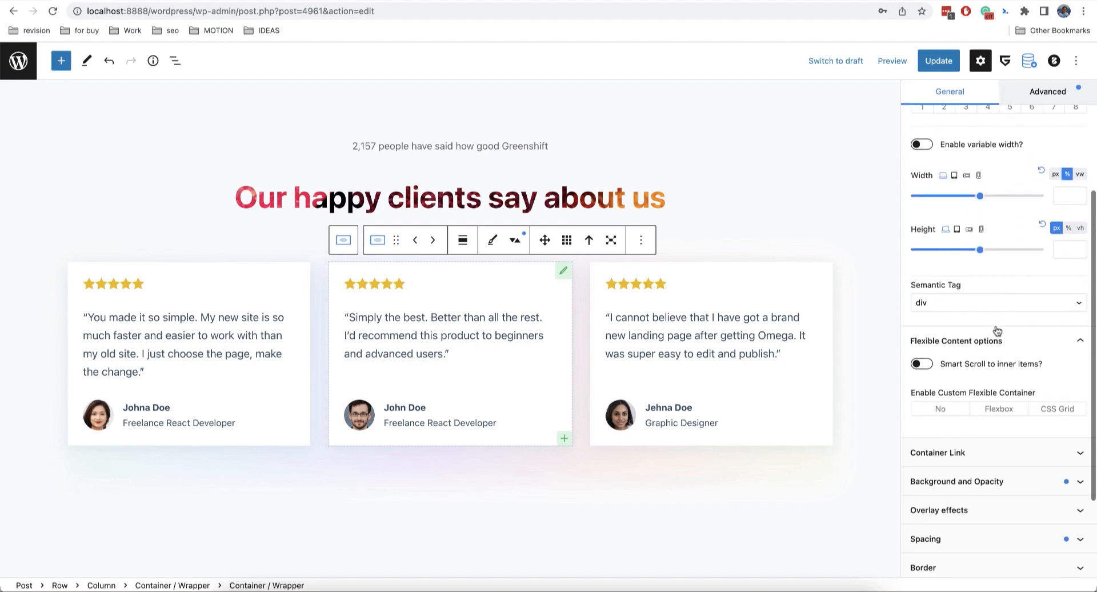
pyautogui.scroll(-3, 995, 335)
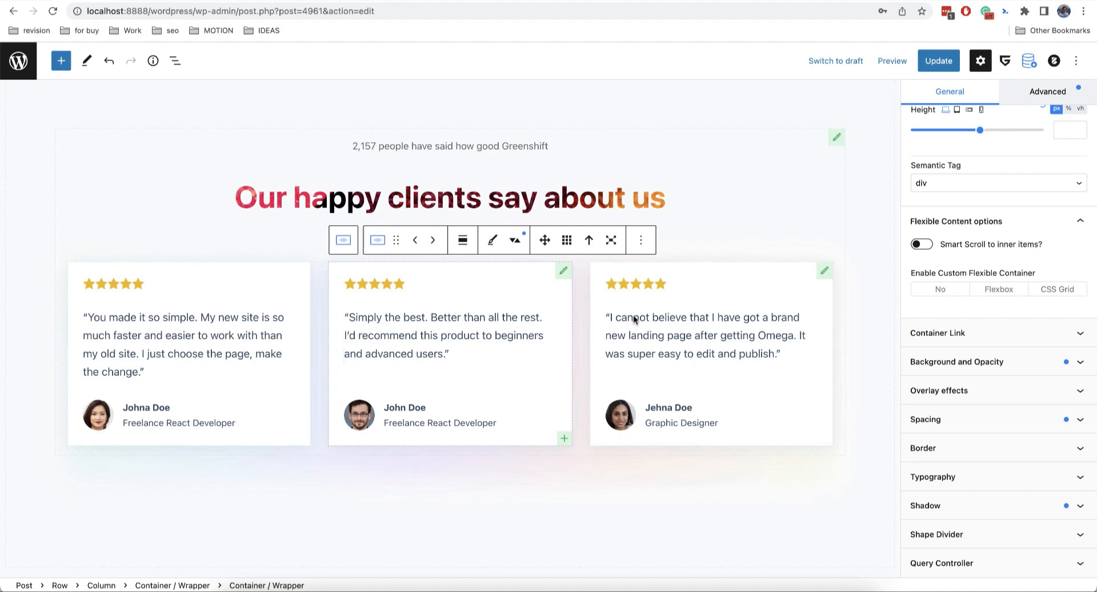
pyautogui.scroll(3, 991, 442)
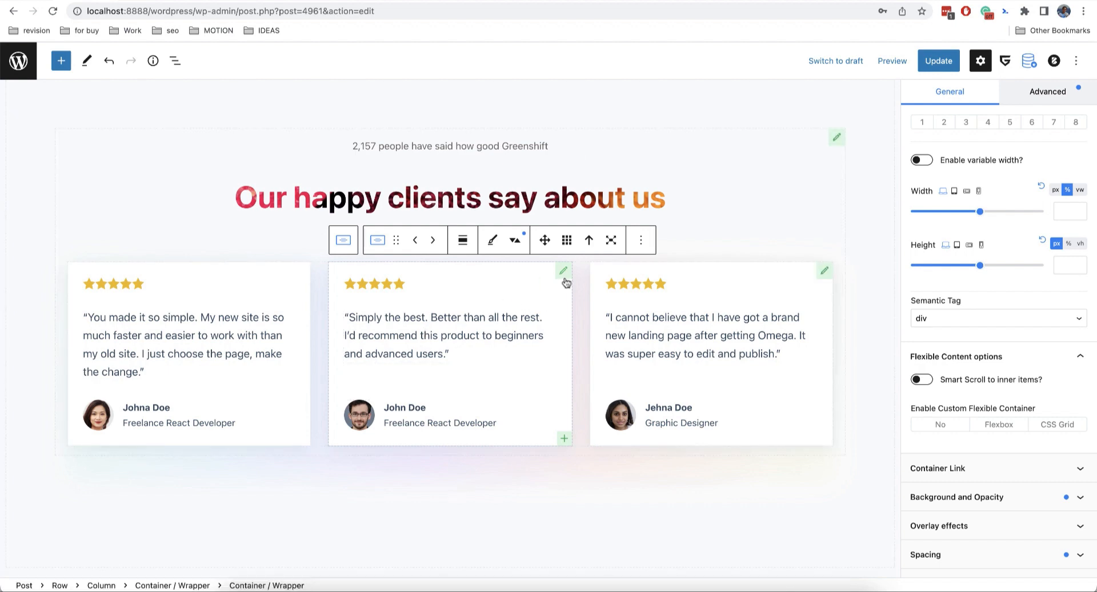
# - Enable the GSAP animation library and child animations on the parent container of the review cards
pyautogui.click(706, 209)
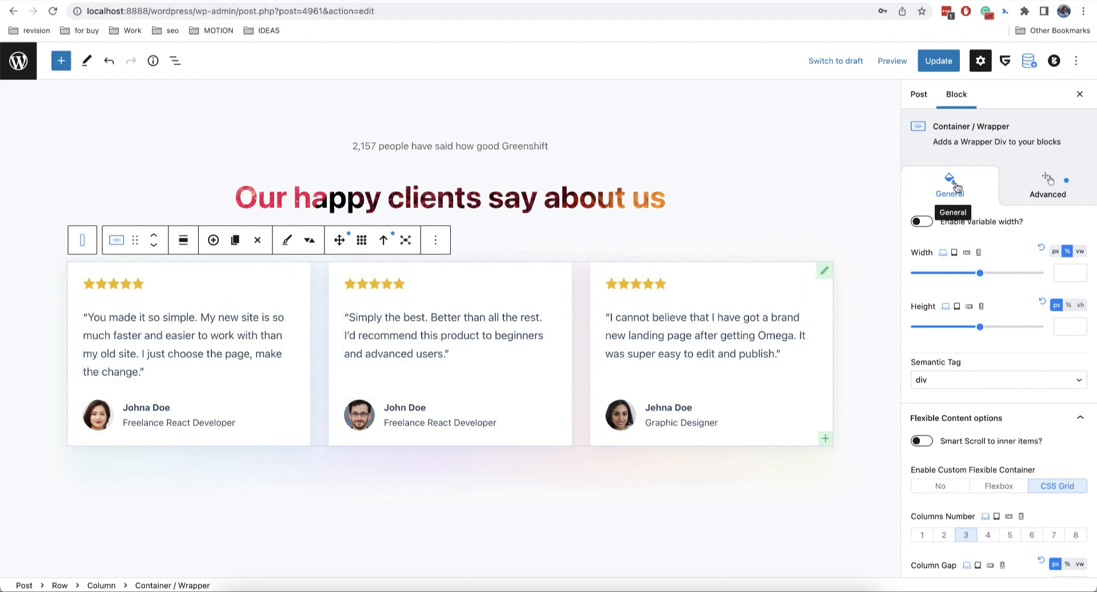
pyautogui.click(1034, 197)
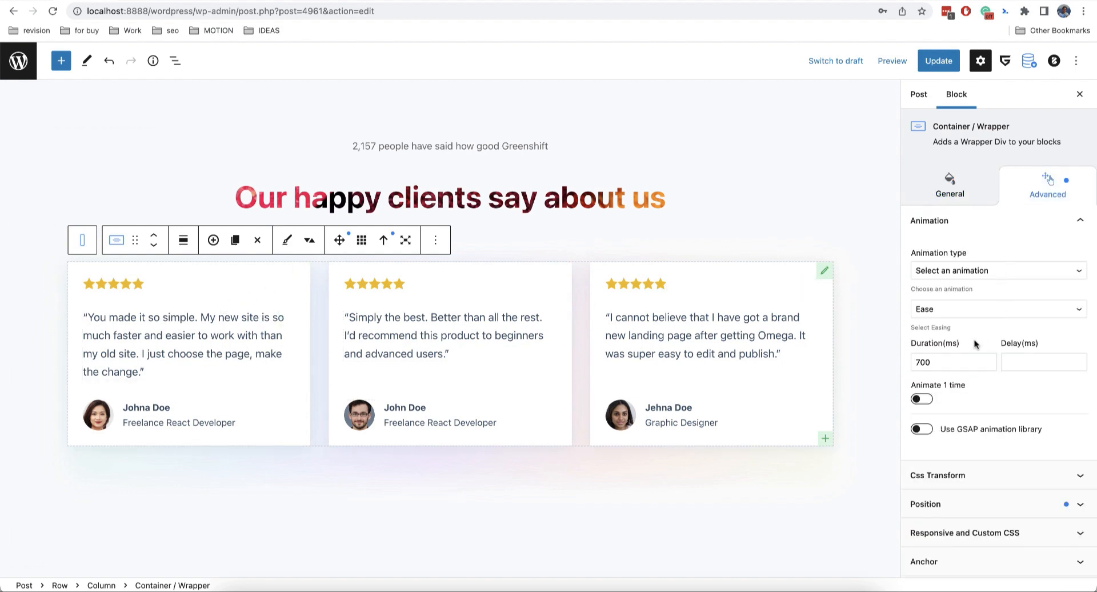
pyautogui.click(922, 430)
pyautogui.scroll(-1, 1008, 440)
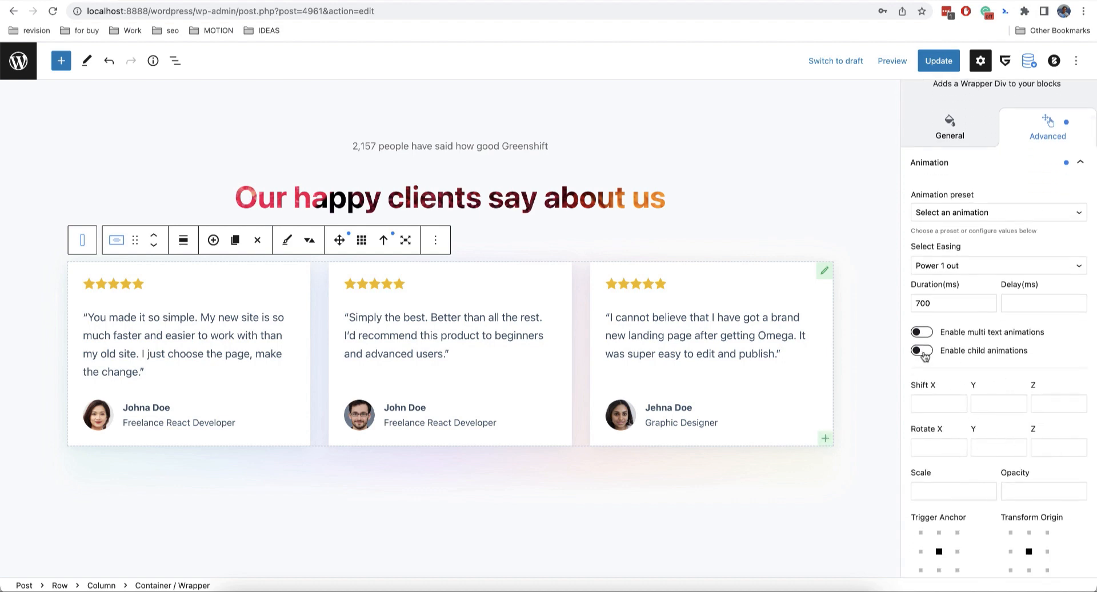
pyautogui.click(924, 352)
# - Give the review cards' child animation a Y shift of 29 and an opacity of 0
pyautogui.click(989, 444)
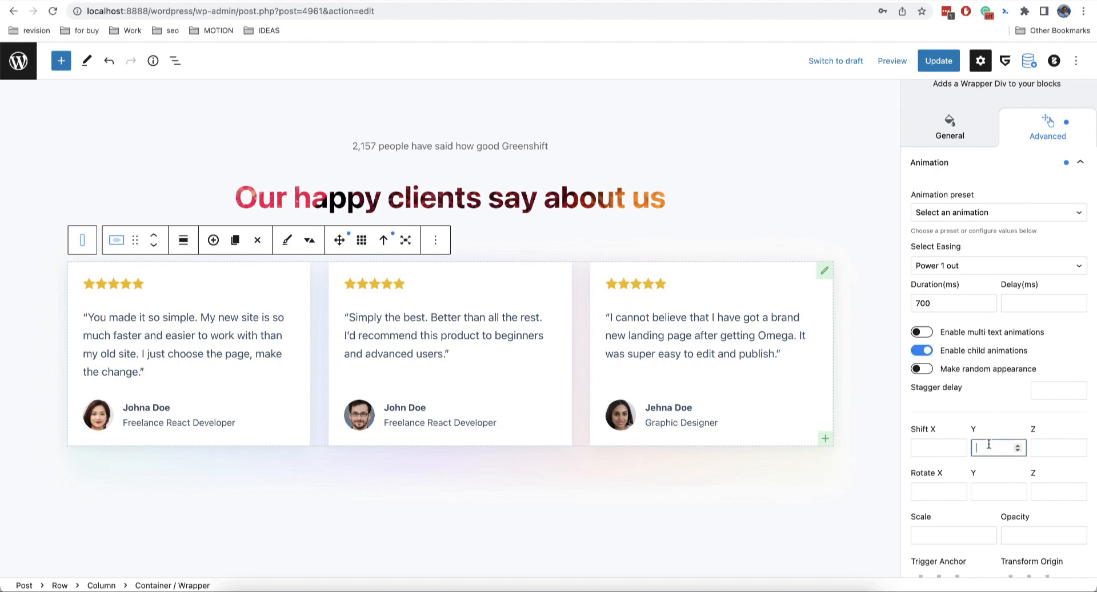
pyautogui.scroll(-1, 983, 451)
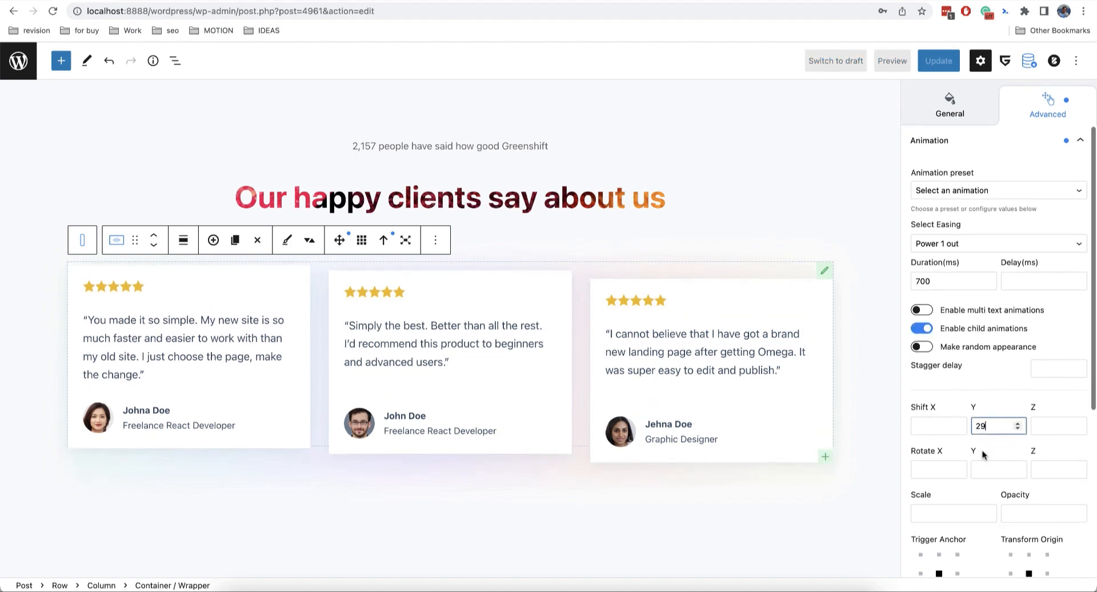
pyautogui.click(1014, 510)
pyautogui.write('0')
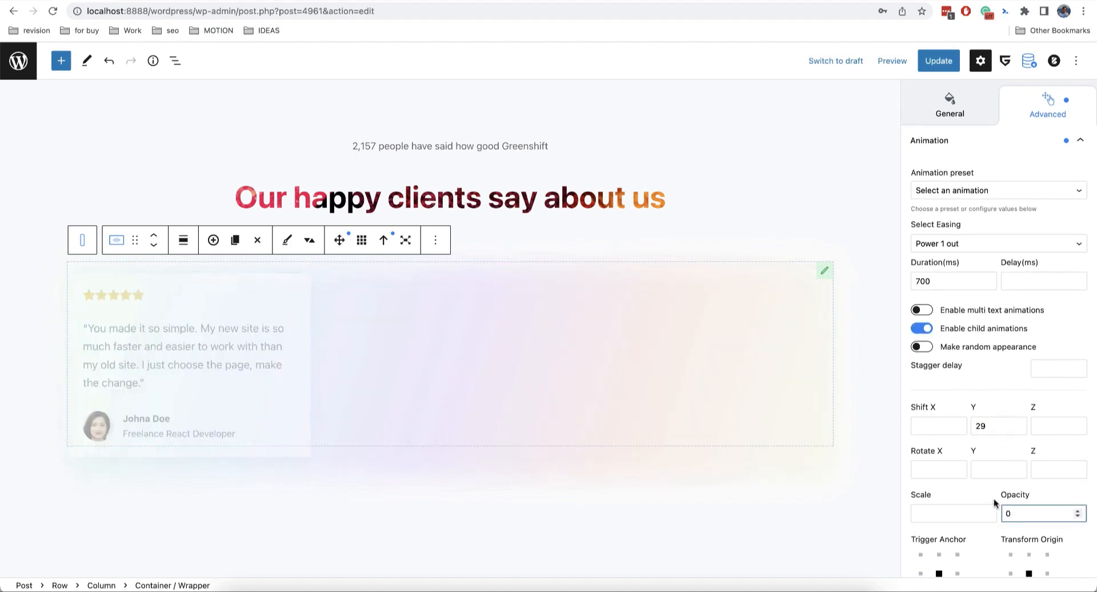
# - Set the Y shift of the review cards' child animation to 40
pyautogui.scroll(-3, 1046, 372)
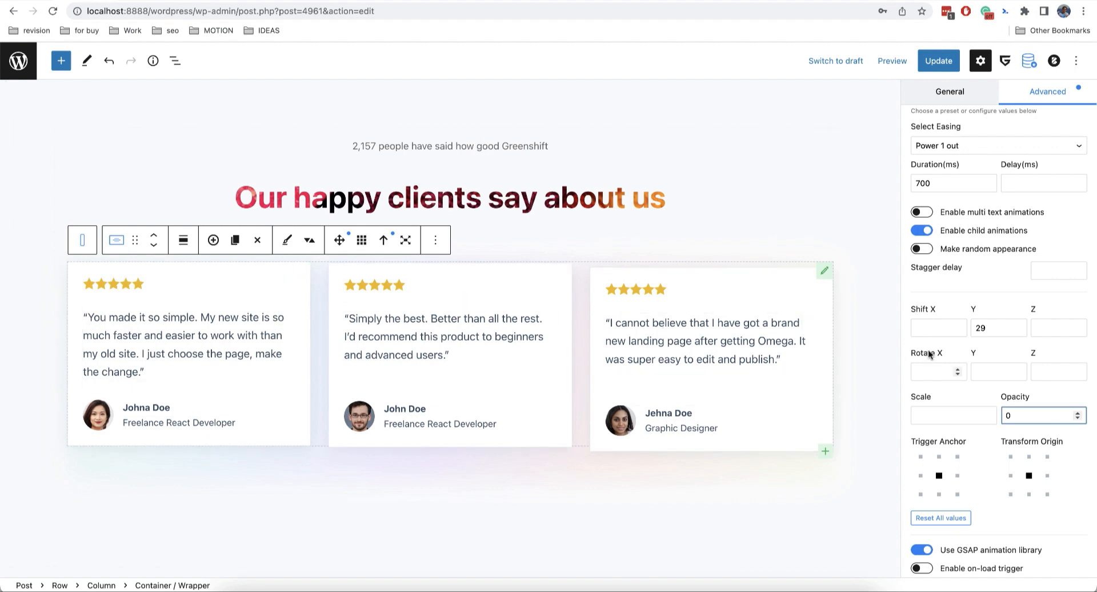
pyautogui.click(987, 329)
pyautogui.moveTo(987, 330); pyautogui.dragTo(956, 335)
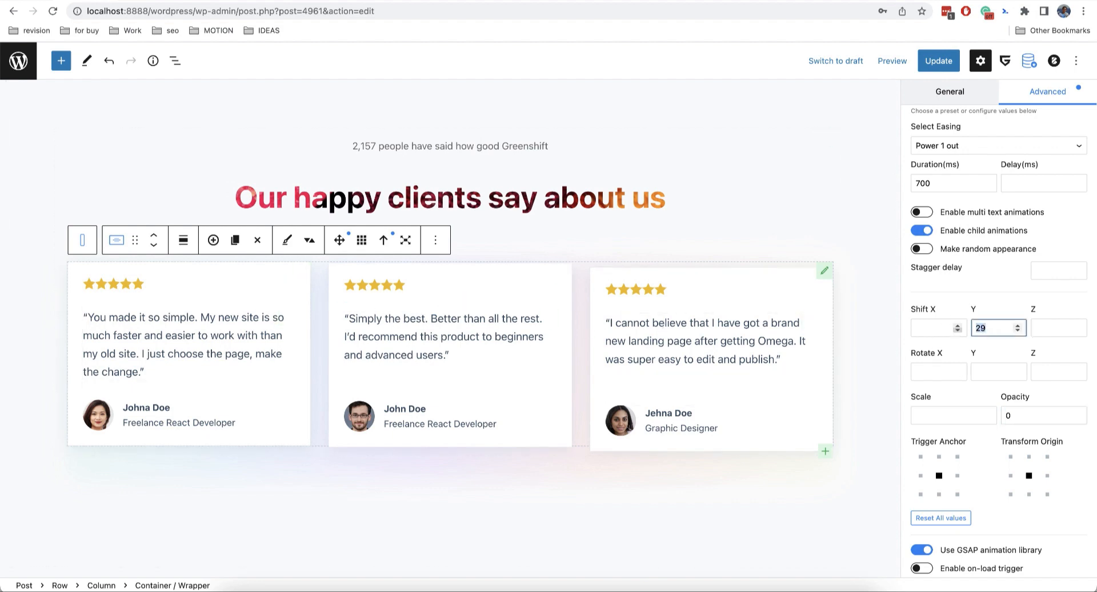
pyautogui.write('40')
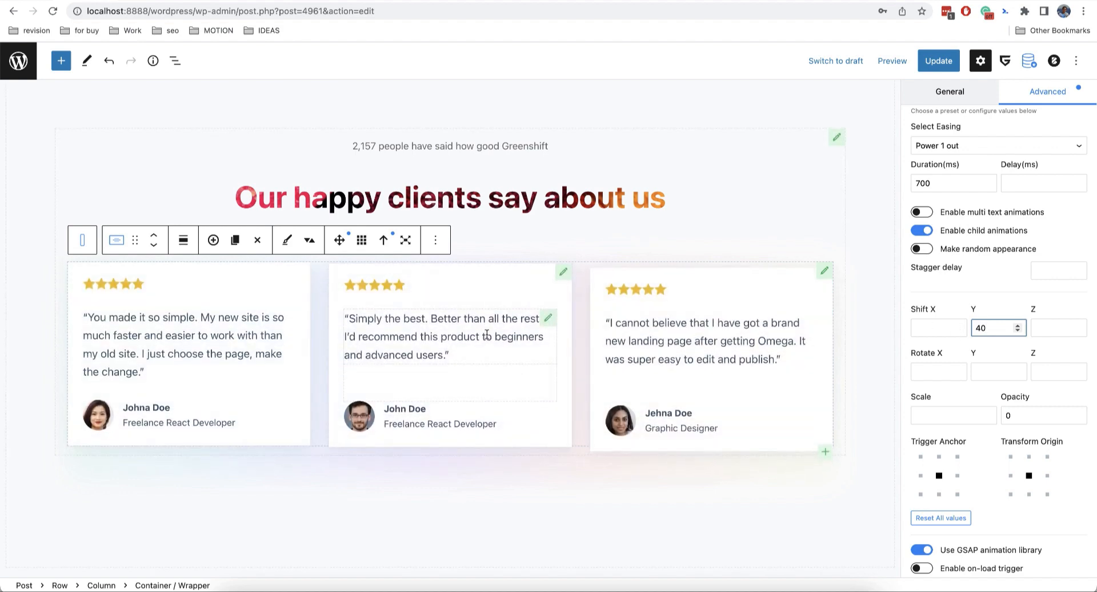
# - Select the third review card's container and look through its general settings
pyautogui.scroll(2, 546, 321)
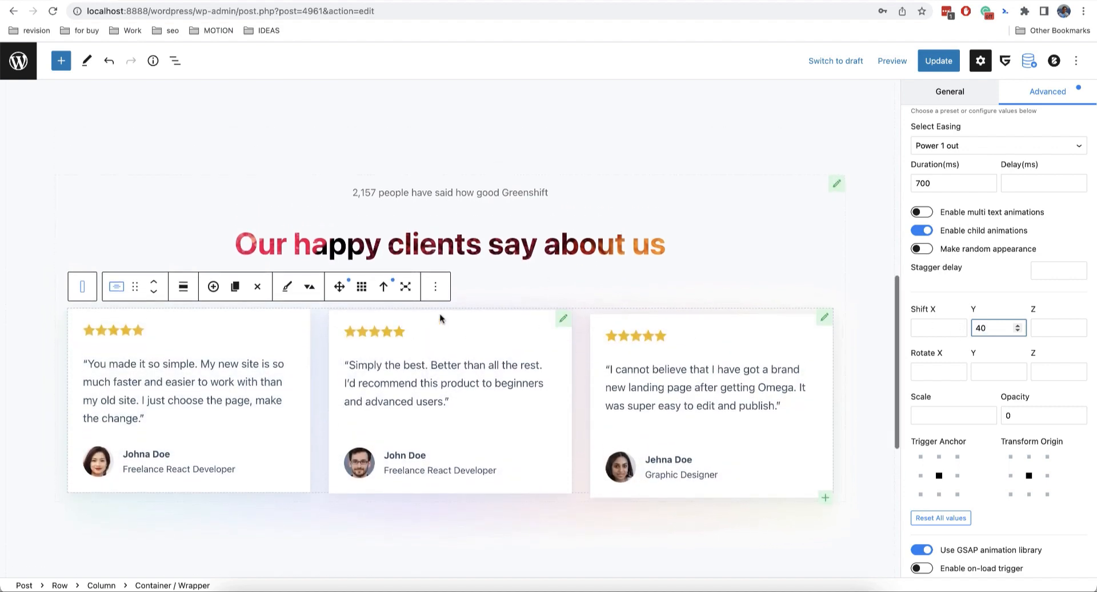
pyautogui.click(829, 439)
pyautogui.scroll(-3, 742, 371)
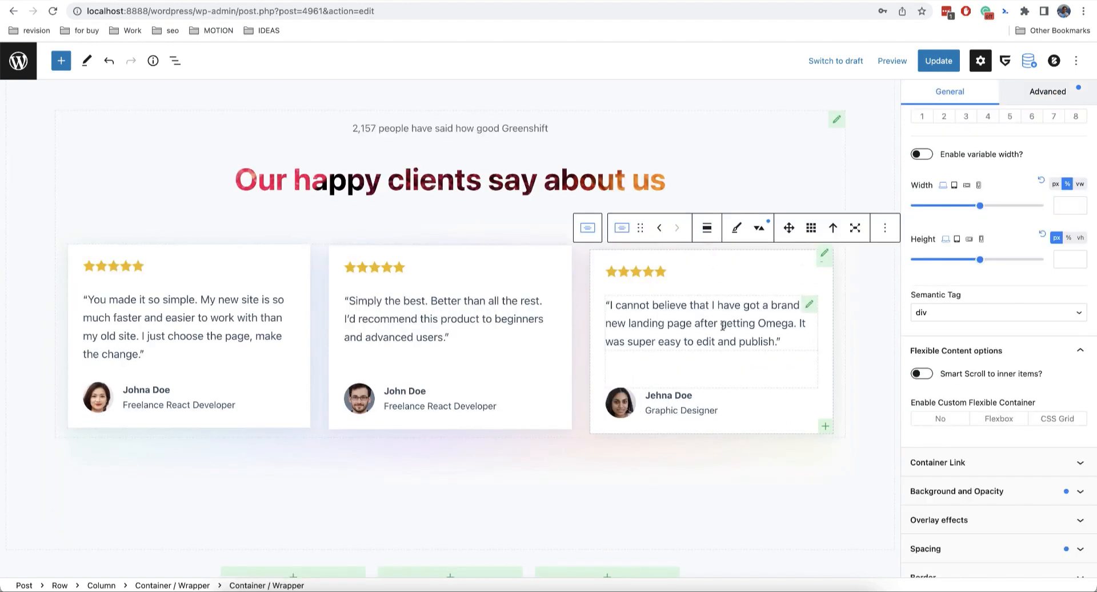
# - Turn on free positioning for the third review card's container and move it down over the second review card
pyautogui.scroll(1, 602, 354)
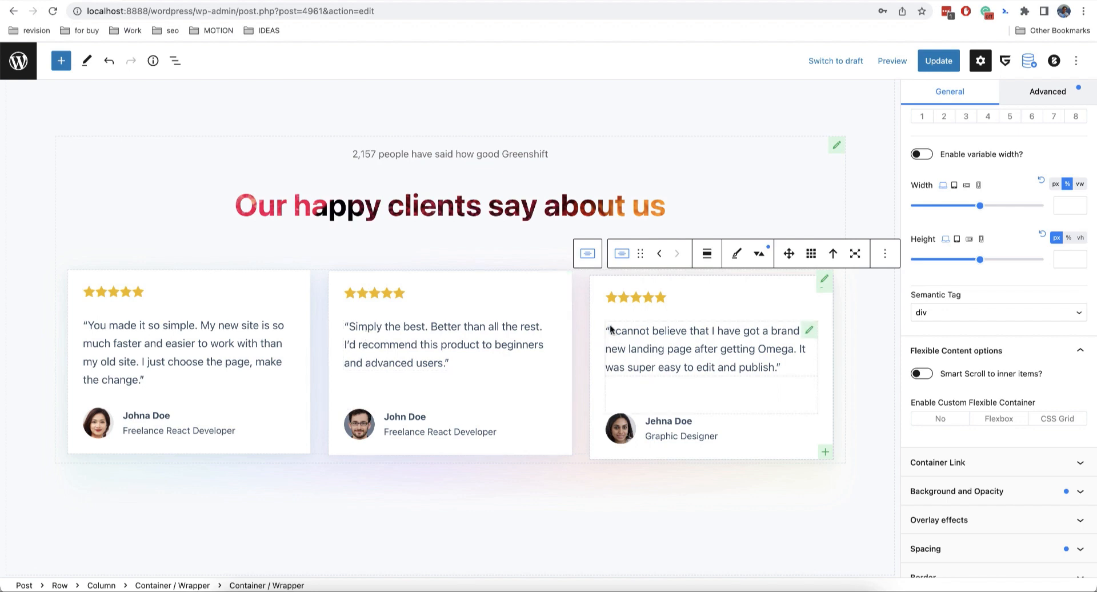
pyautogui.click(788, 254)
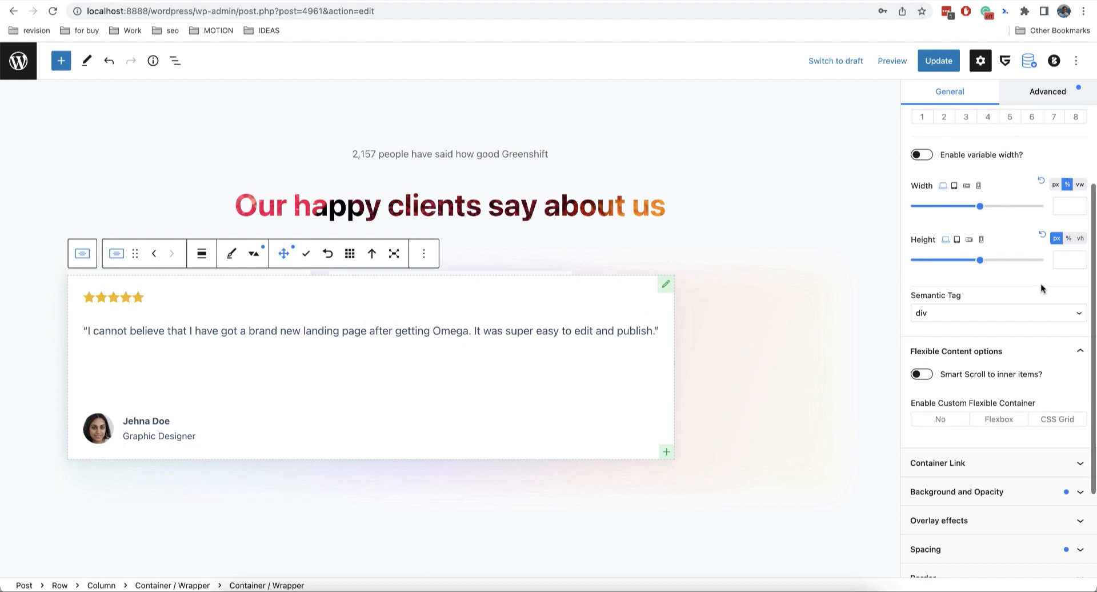
pyautogui.scroll(3, 1042, 287)
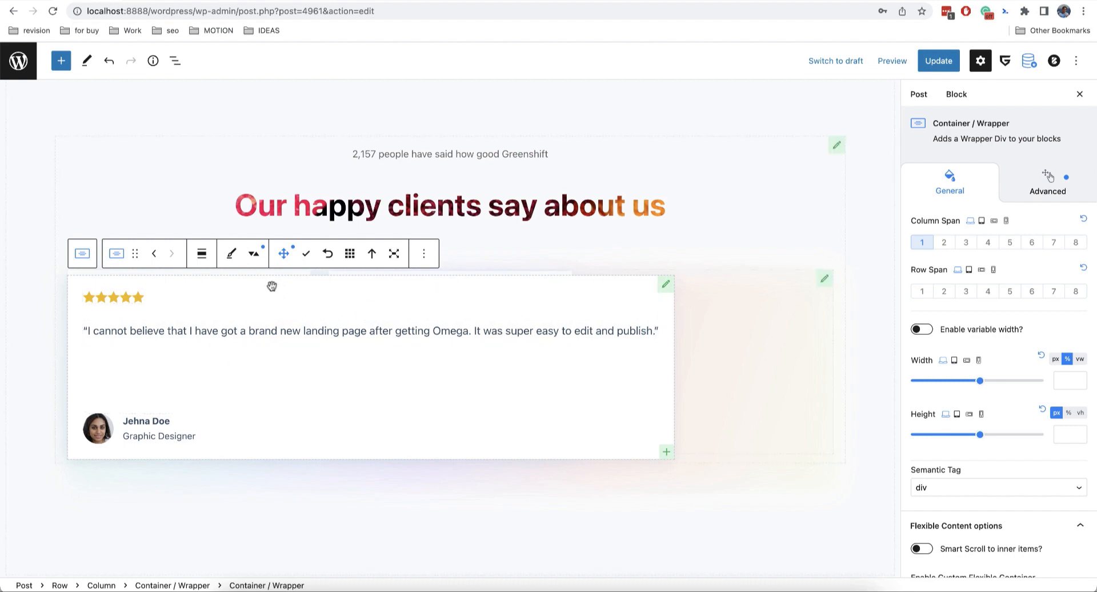
pyautogui.moveTo(272, 288); pyautogui.dragTo(436, 335)
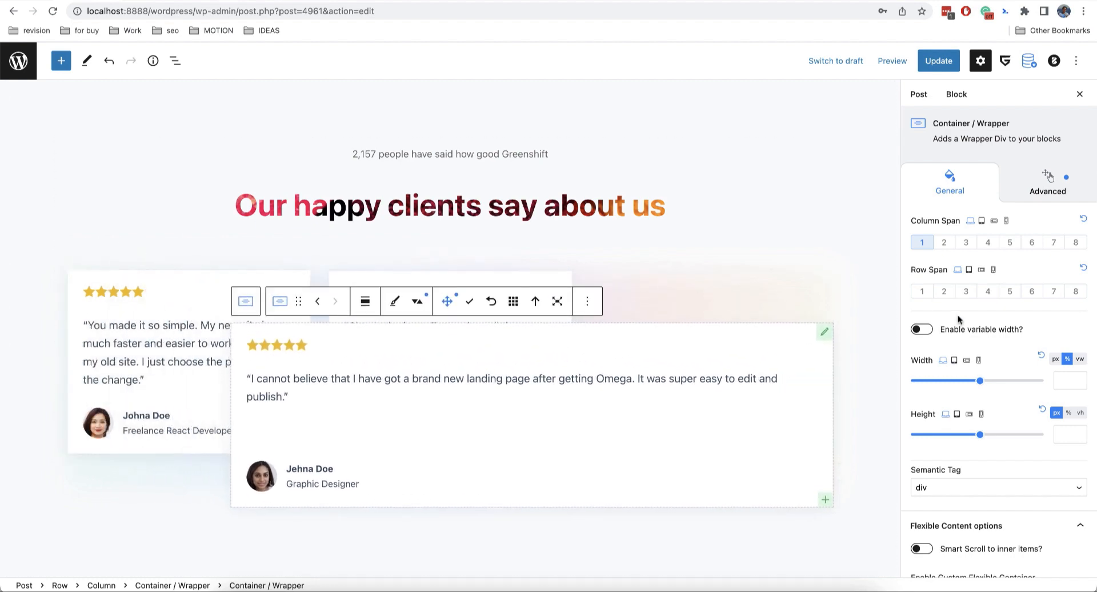
# - Set the third review card's width to 350 px
pyautogui.click(1065, 380)
pyautogui.write('300')
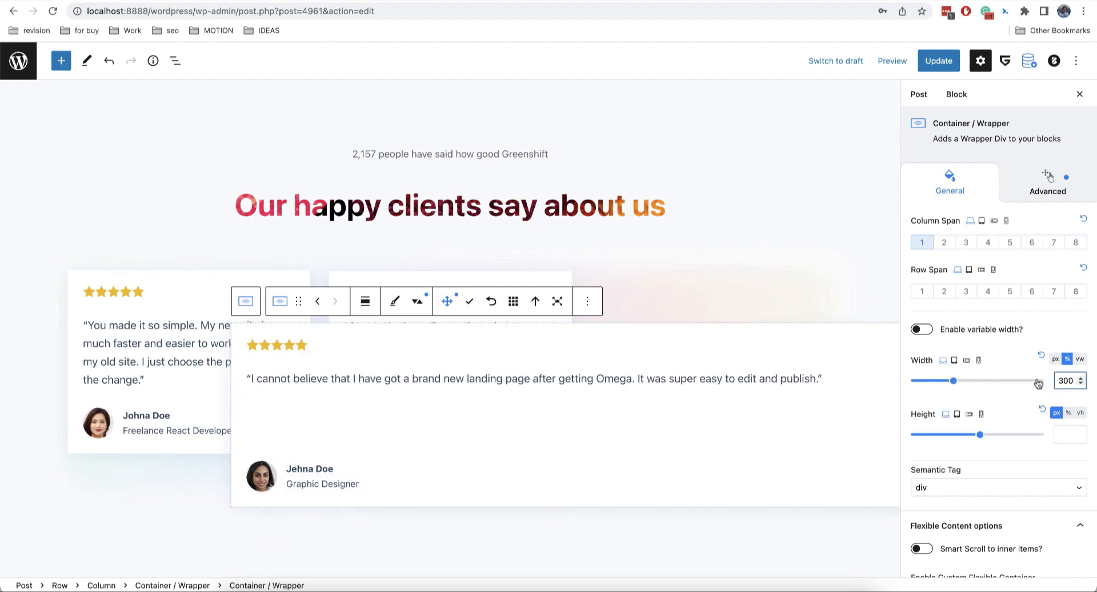
pyautogui.click(1056, 359)
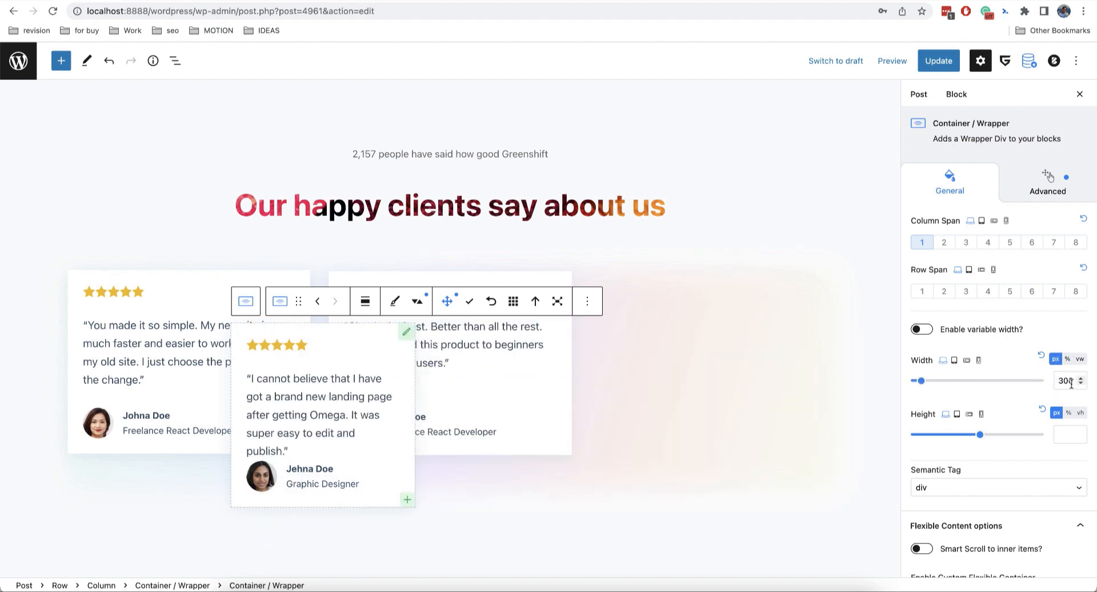
pyautogui.click(1068, 381)
pyautogui.press('BackSpace')
pyautogui.write('5')
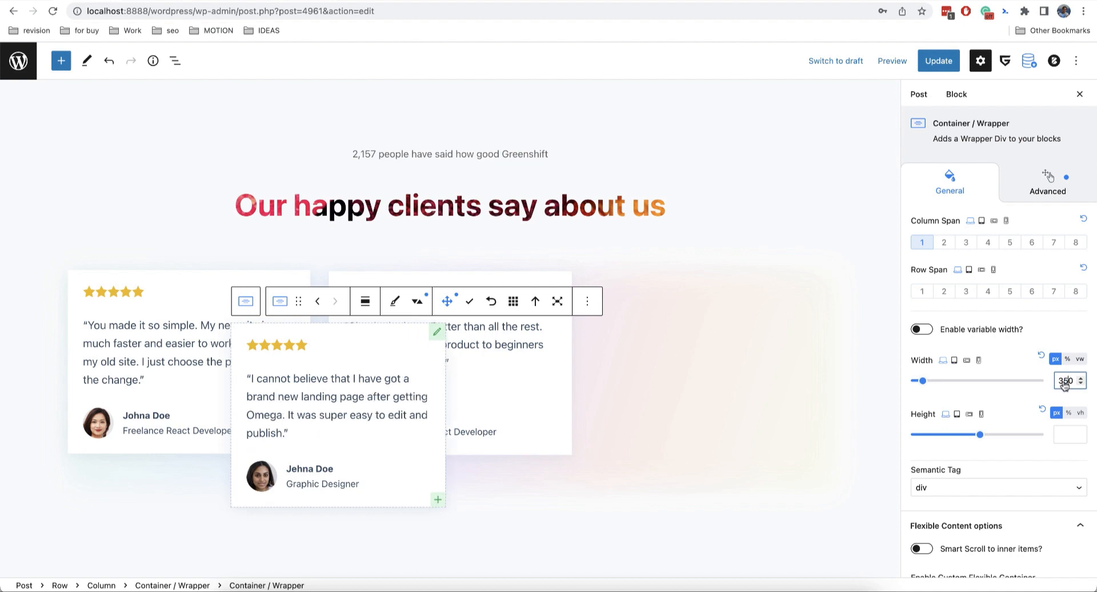
# - Move the third review card up so it overlaps the second card's upper right corner, and apply the new position
pyautogui.moveTo(490, 343); pyautogui.dragTo(650, 240)
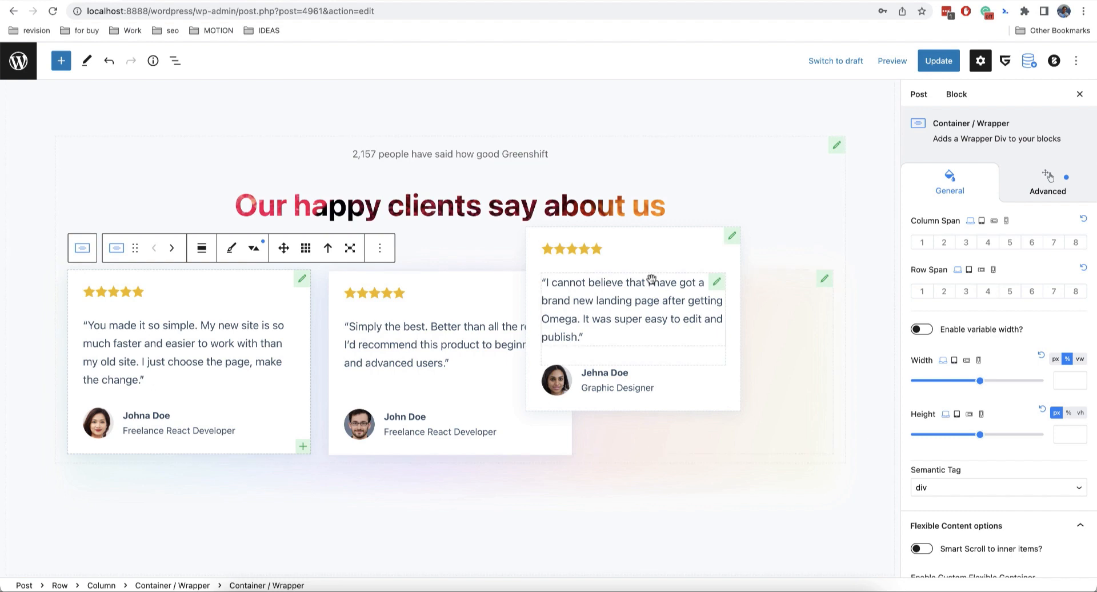
pyautogui.click(732, 239)
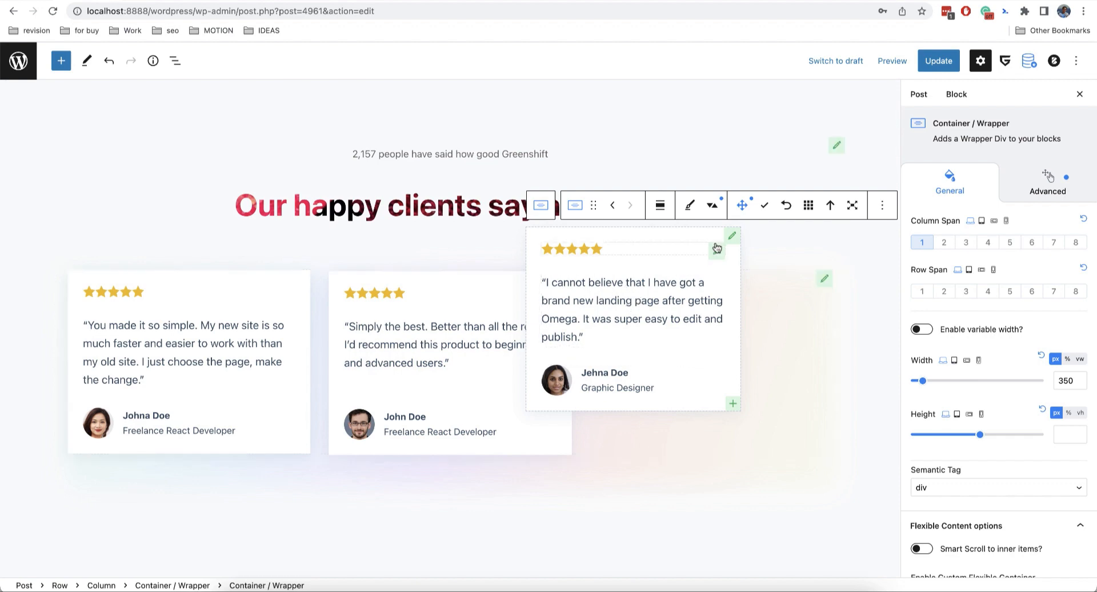
pyautogui.click(764, 209)
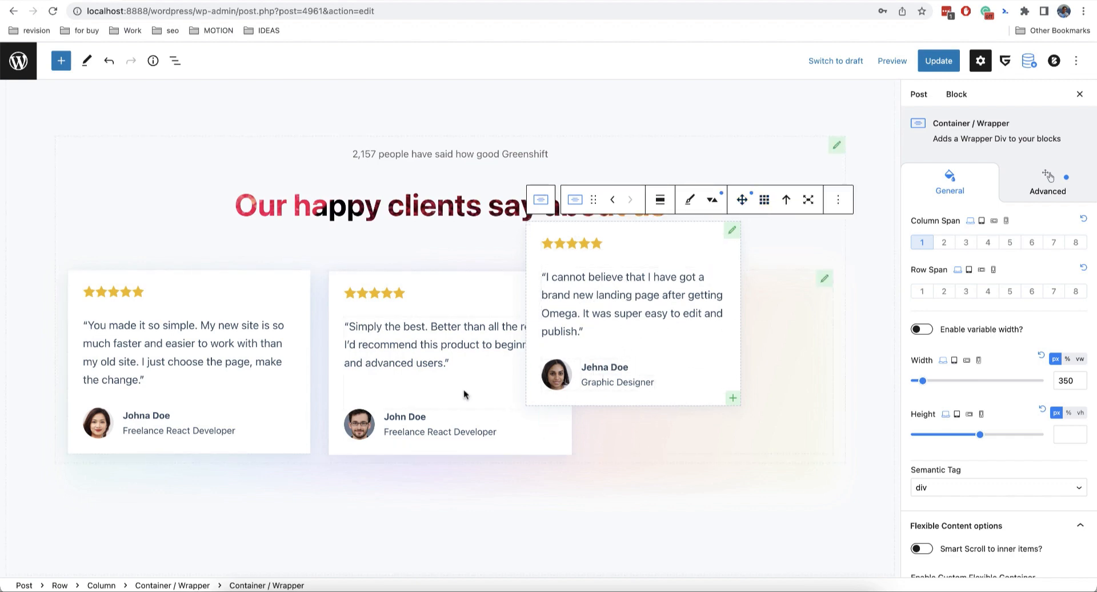
# - Open the third review card's position settings and switch the editor to the mobile view
pyautogui.scroll(1, 464, 395)
pyautogui.scroll(-1, 464, 395)
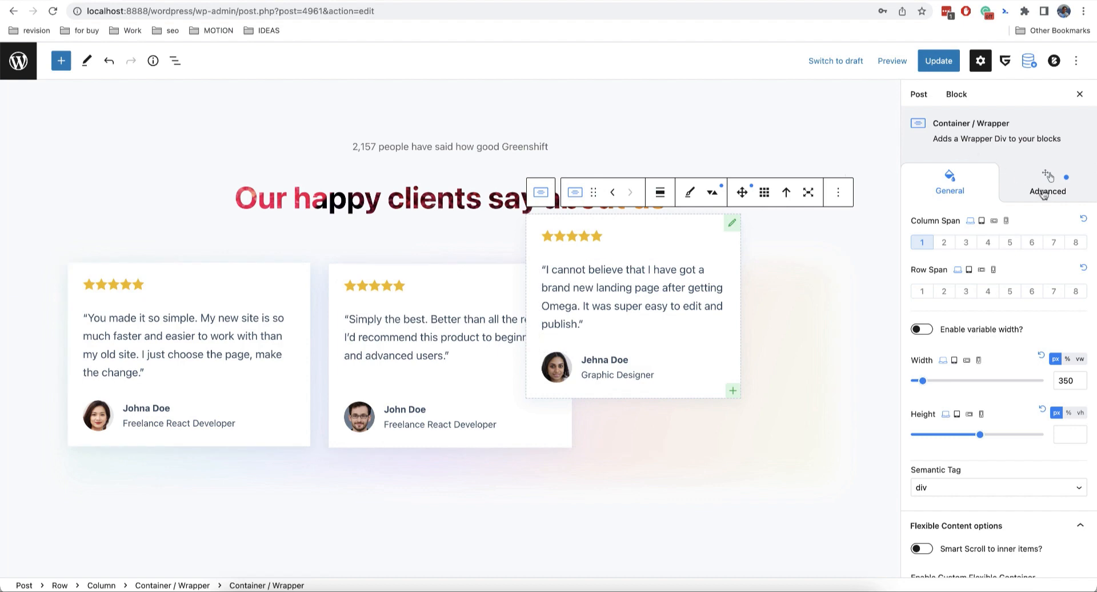
pyautogui.click(1048, 186)
pyautogui.scroll(-1, 994, 380)
pyautogui.click(971, 476)
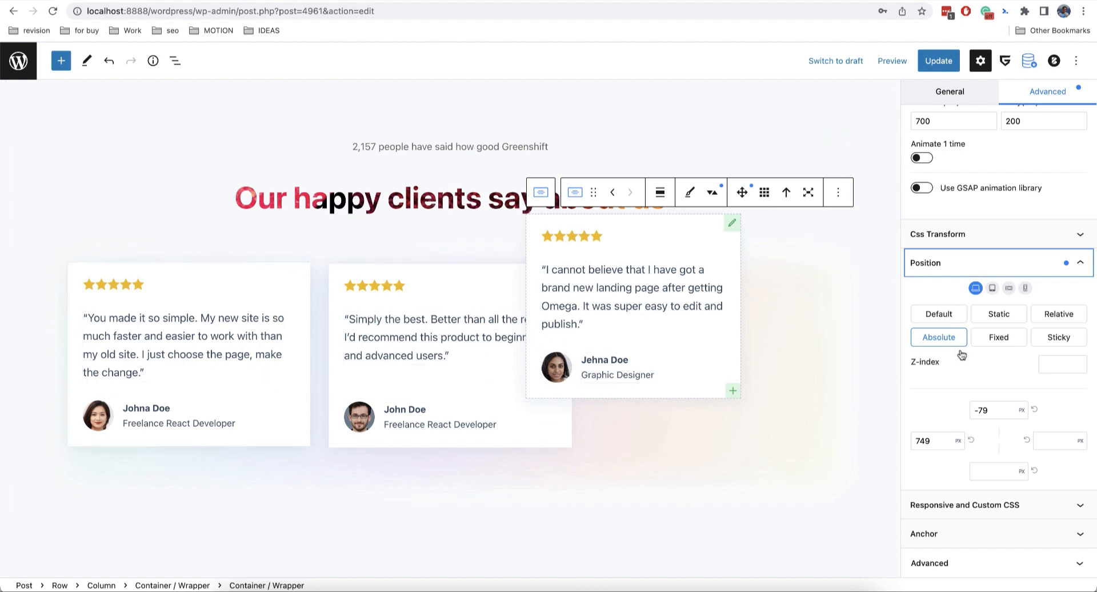
pyautogui.click(1025, 288)
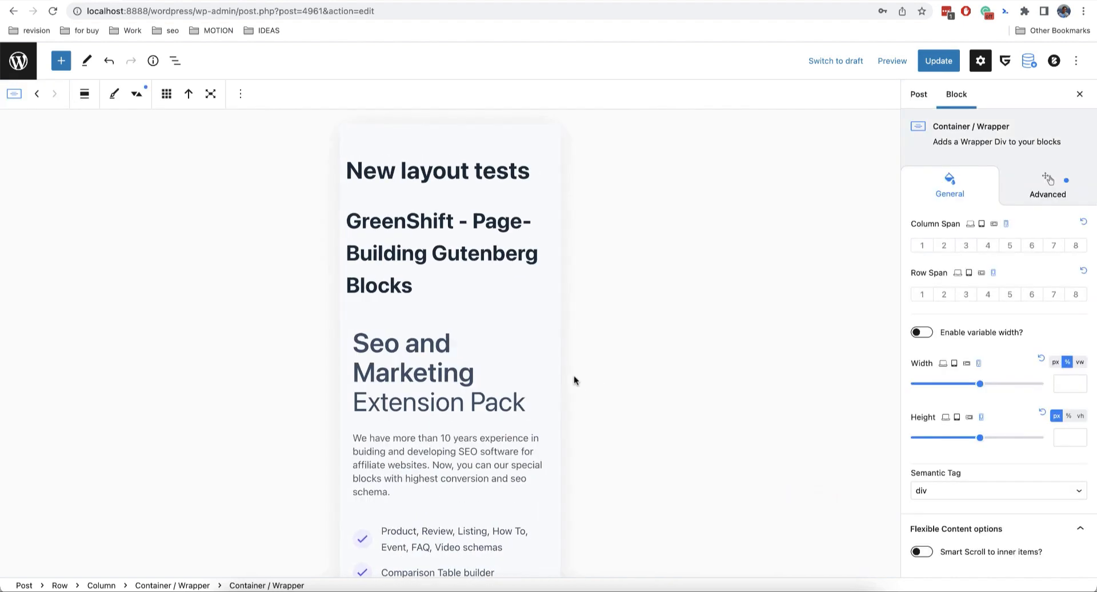
# - Set the third review card's position to Static for mobile
pyautogui.scroll(-15, 480, 423)
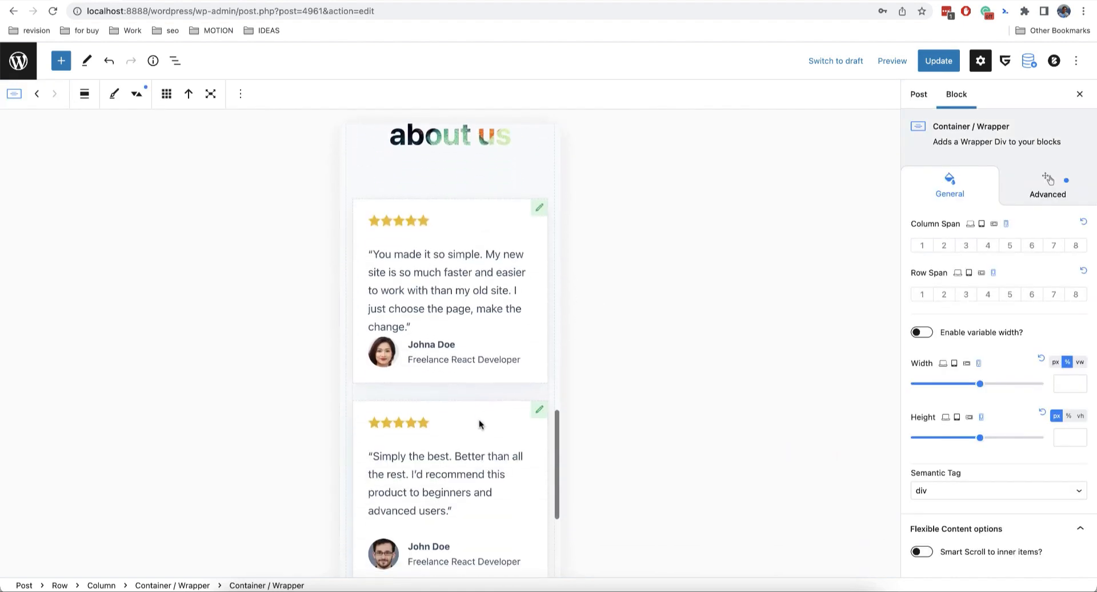
pyautogui.scroll(-6, 480, 424)
pyautogui.scroll(4, 489, 383)
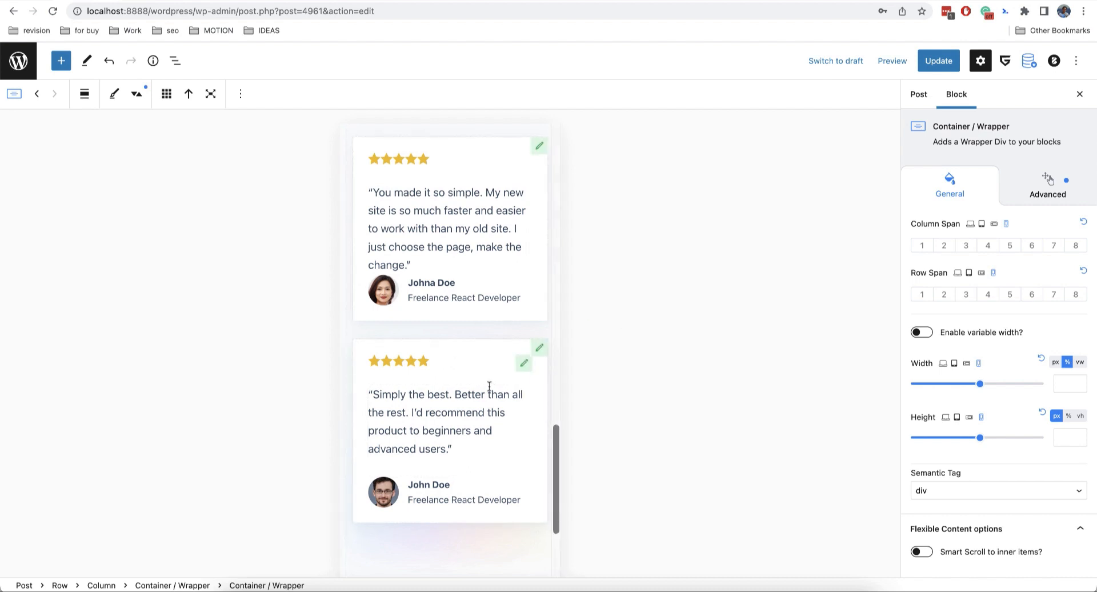
pyautogui.click(1032, 201)
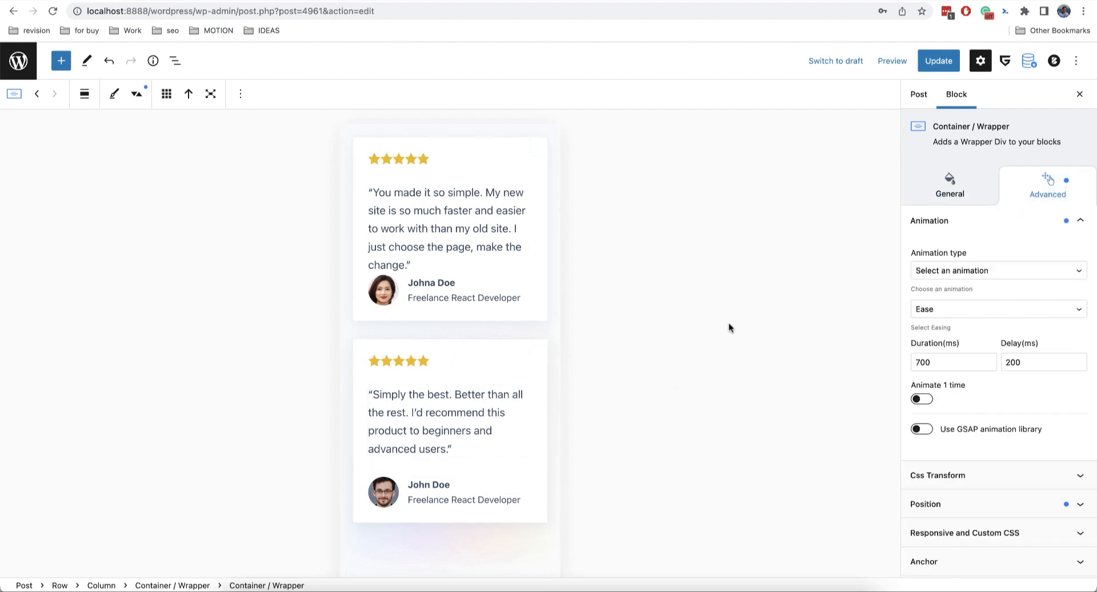
pyautogui.scroll(-1, 994, 420)
pyautogui.click(995, 479)
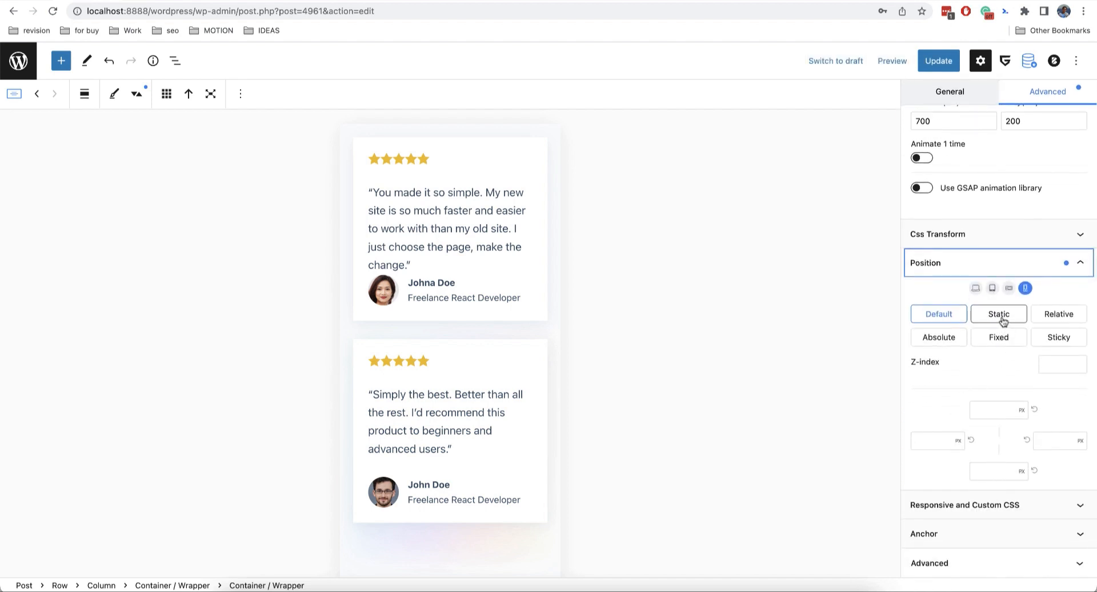
pyautogui.click(1001, 317)
pyautogui.scroll(-3, 425, 407)
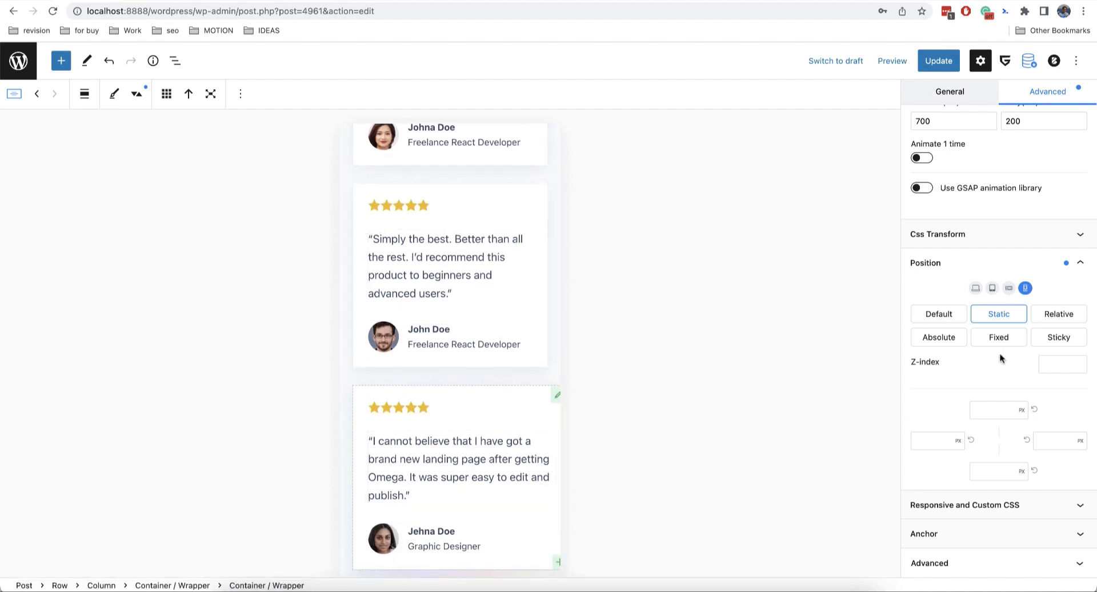
# - Set the third review card's mobile width to 100%
pyautogui.scroll(5, 986, 216)
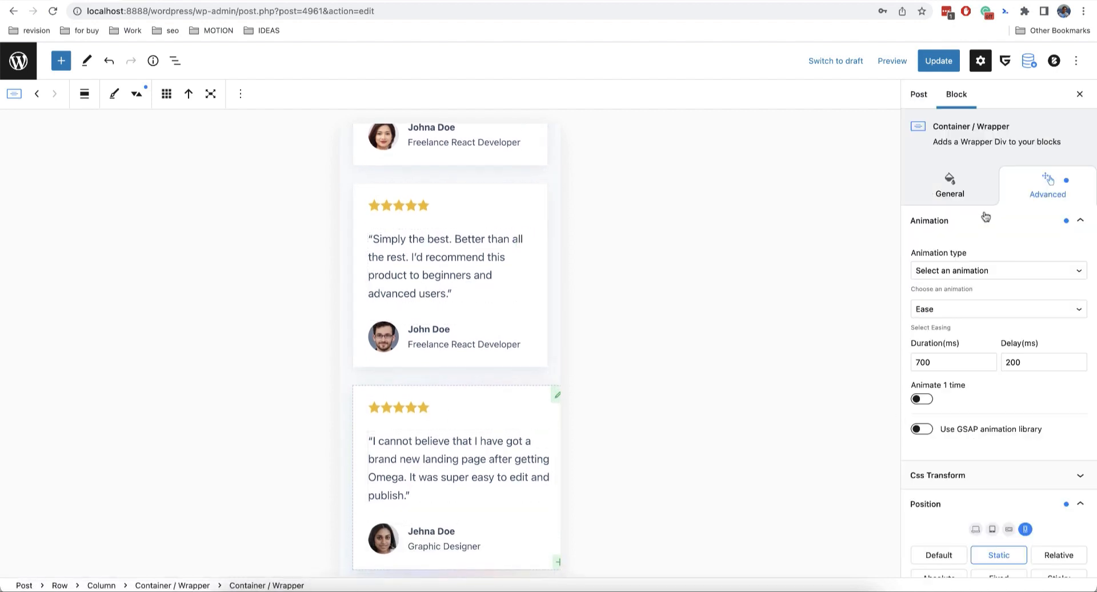
pyautogui.click(979, 194)
pyautogui.scroll(-1, 1003, 338)
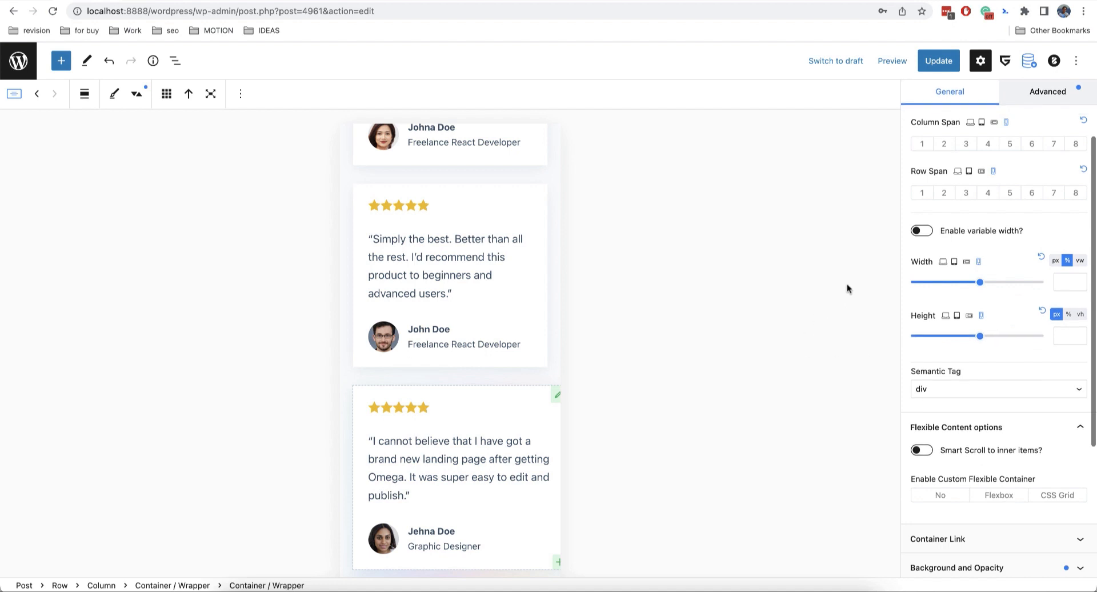
pyautogui.click(1060, 279)
pyautogui.write('100')
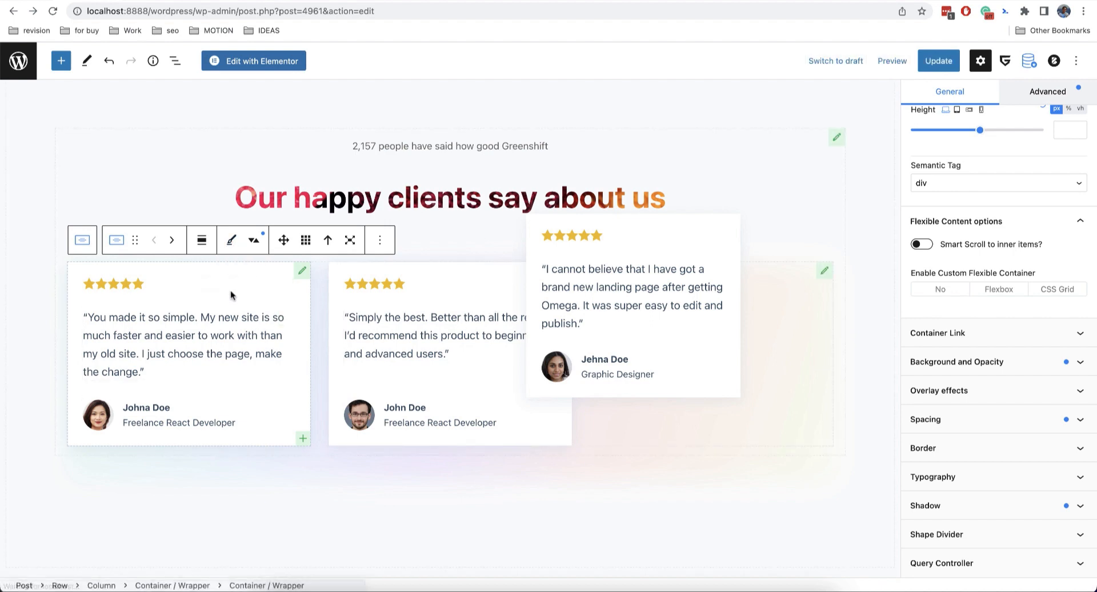
# - Look at the copy and paste style options of the first review card's container
pyautogui.click(234, 242)
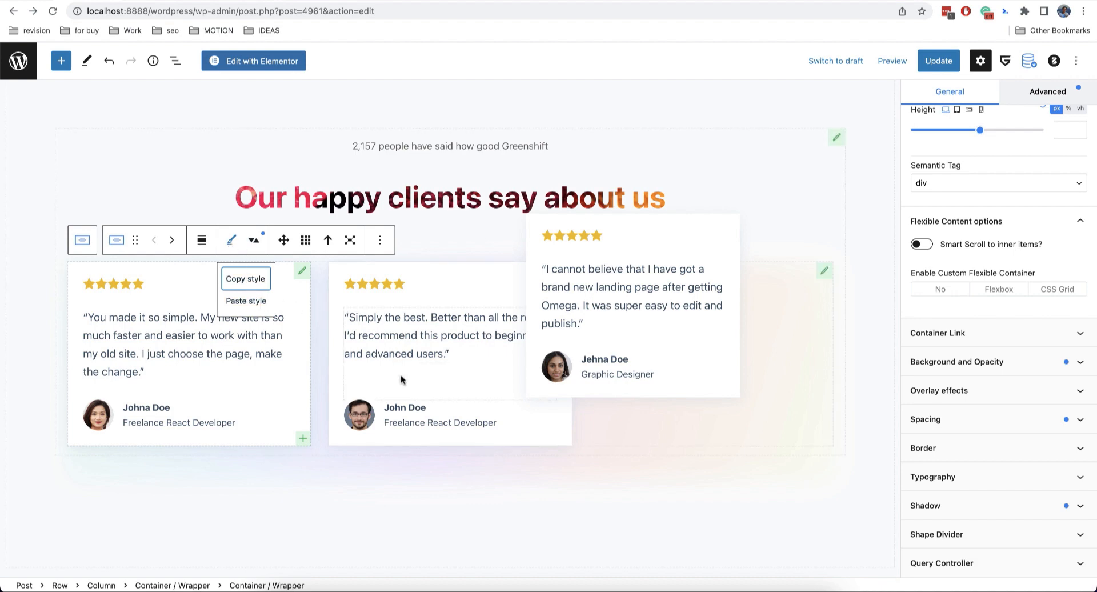
pyautogui.click(414, 359)
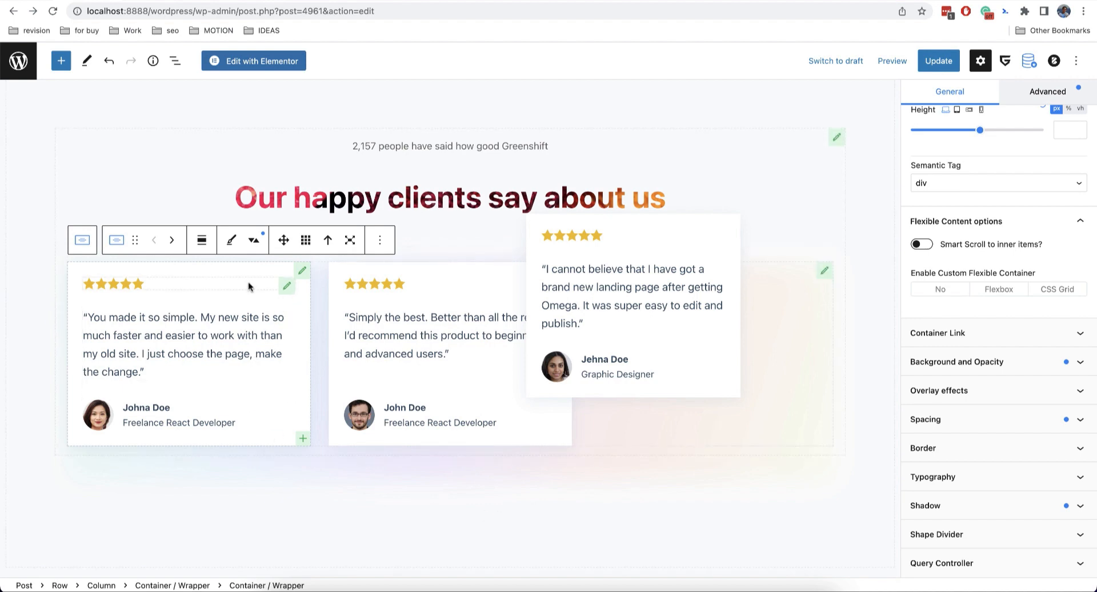
# - Select the review cards' parent container and add the {GREENSHIFT} placeholder rule to its custom CSS
pyautogui.click(824, 271)
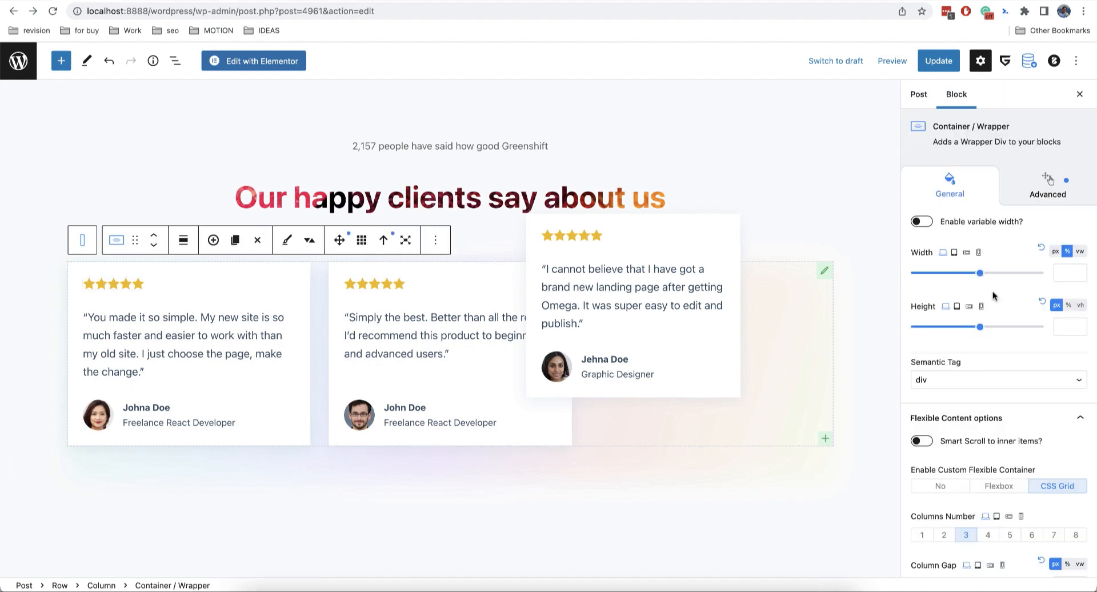
pyautogui.scroll(-8, 992, 291)
pyautogui.scroll(8, 993, 296)
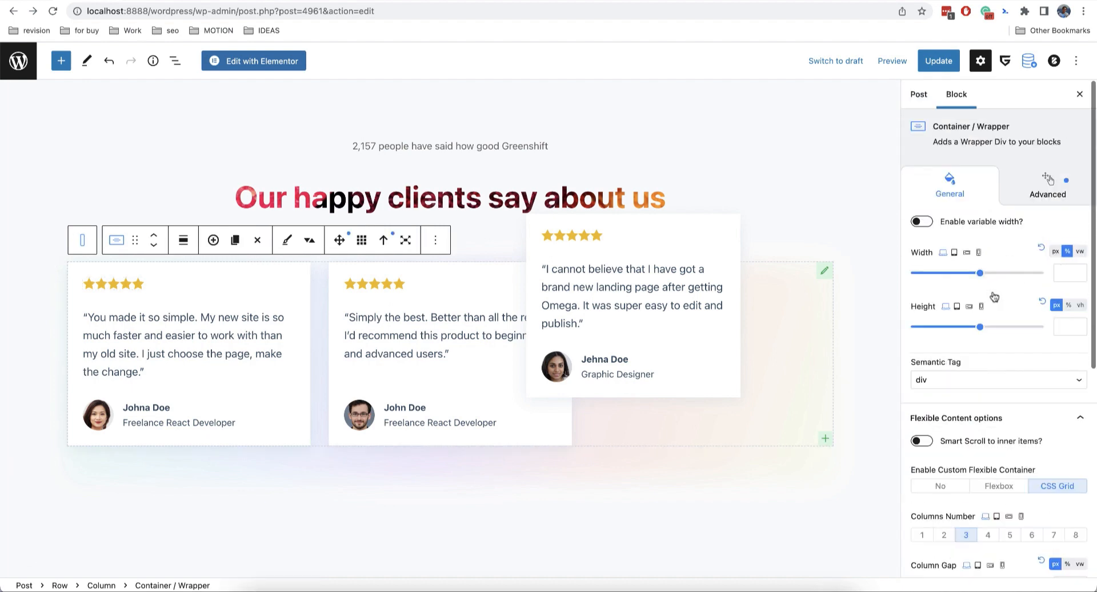
pyautogui.click(1045, 184)
pyautogui.scroll(-2, 1009, 375)
pyautogui.scroll(-5, 1010, 375)
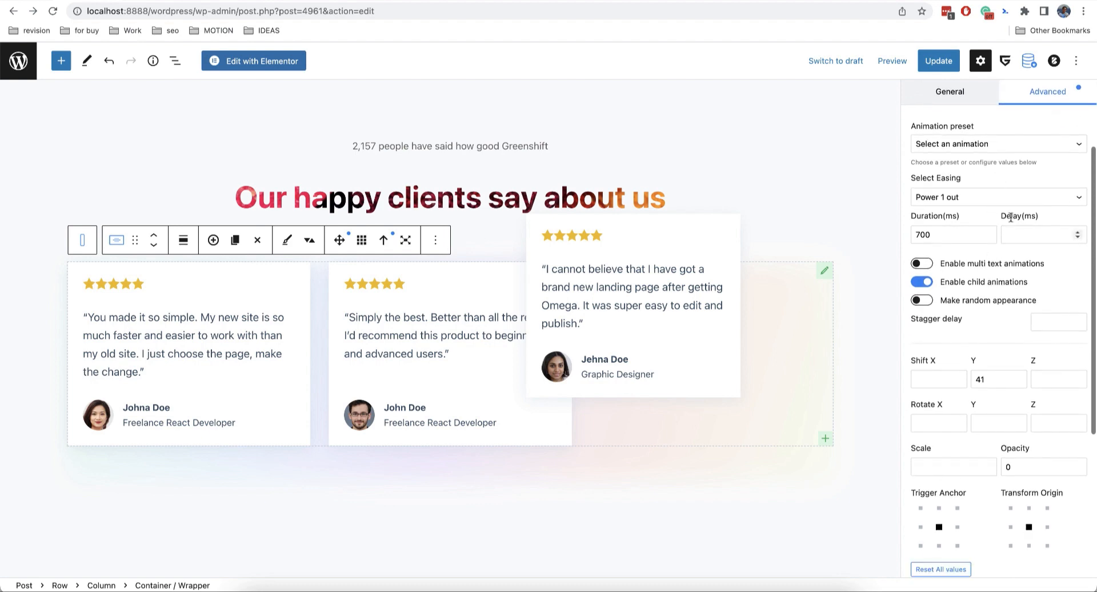
pyautogui.click(971, 505)
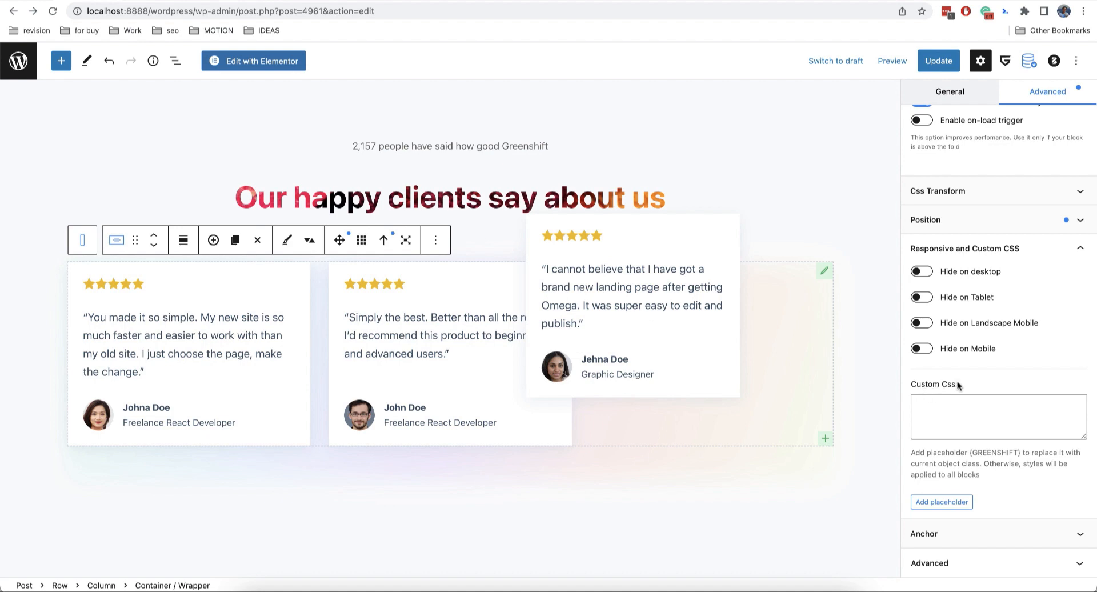
pyautogui.click(931, 502)
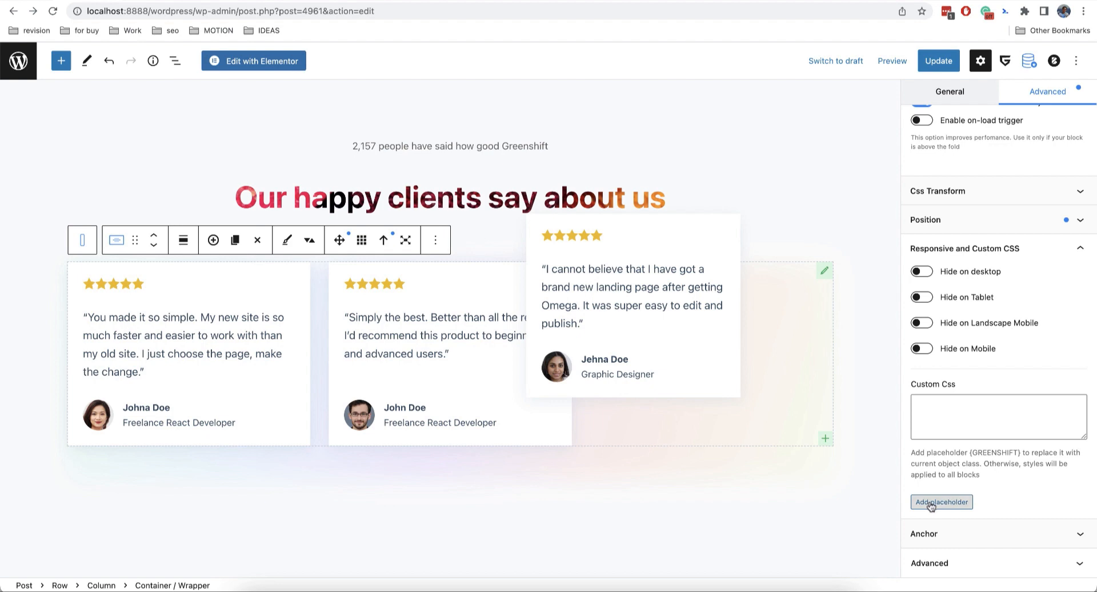
pyautogui.click(943, 414)
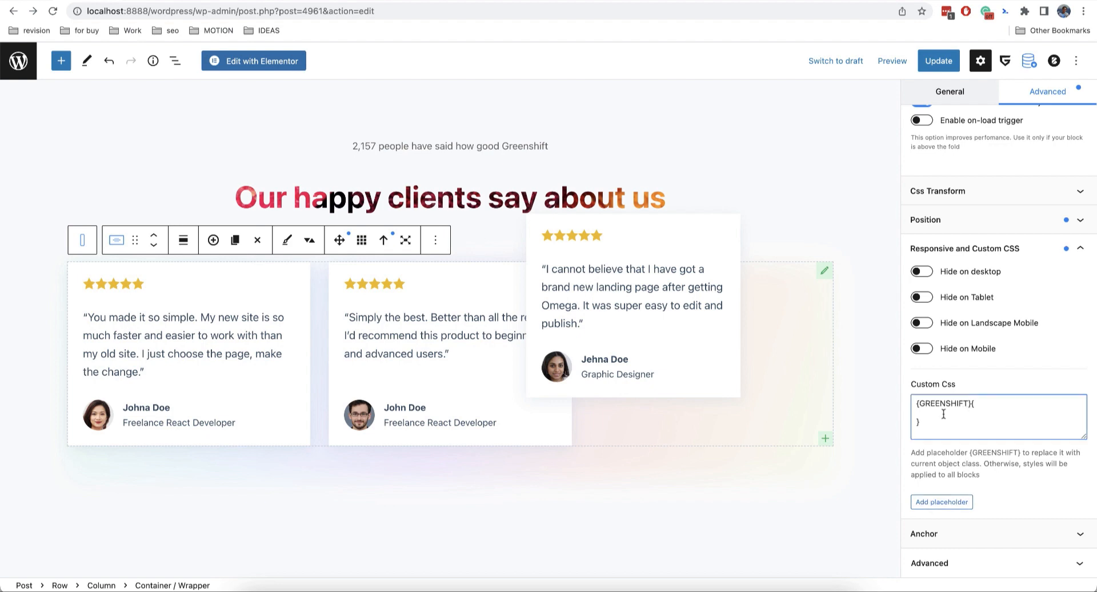